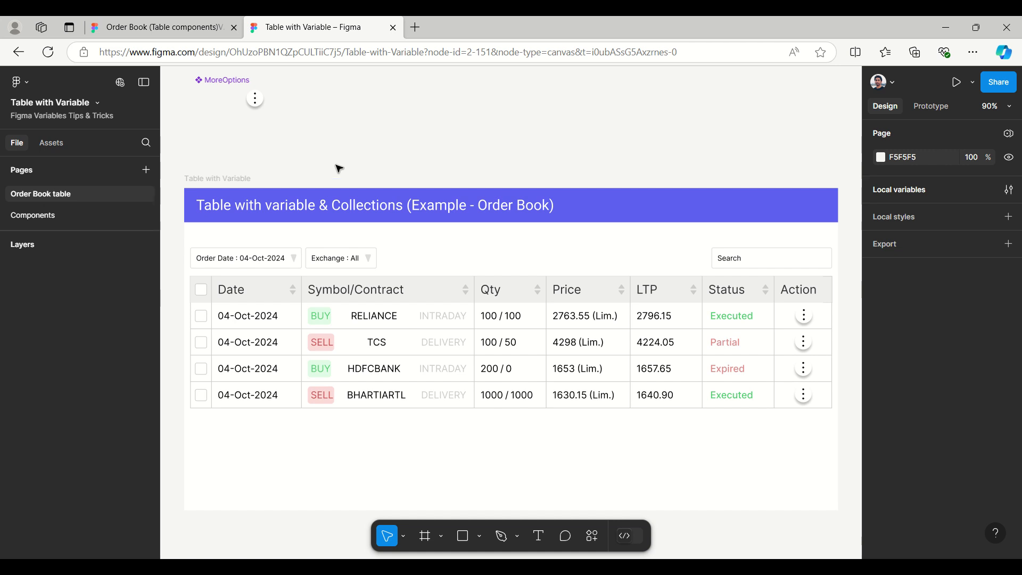
Step: Switch to the Order Book (Table components) file and look over its three Order Book table examples
{"action": "left_click", "coordinate": [164, 28]}
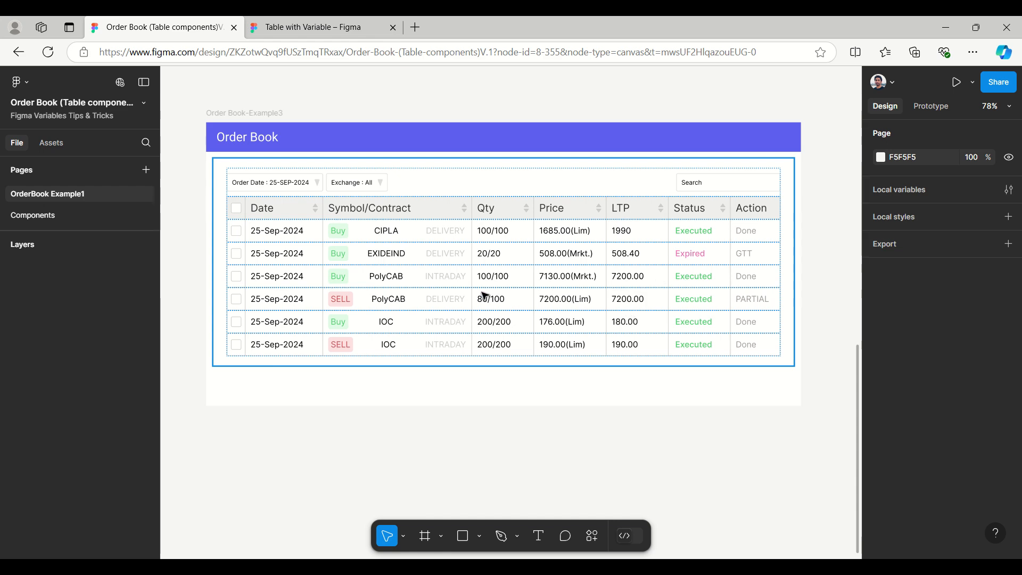
{"action": "scroll", "coordinate": [484, 296], "scroll_direction": "down", "scroll_amount": 2}
{"action": "scroll", "coordinate": [485, 296], "scroll_direction": "up", "scroll_amount": 6}
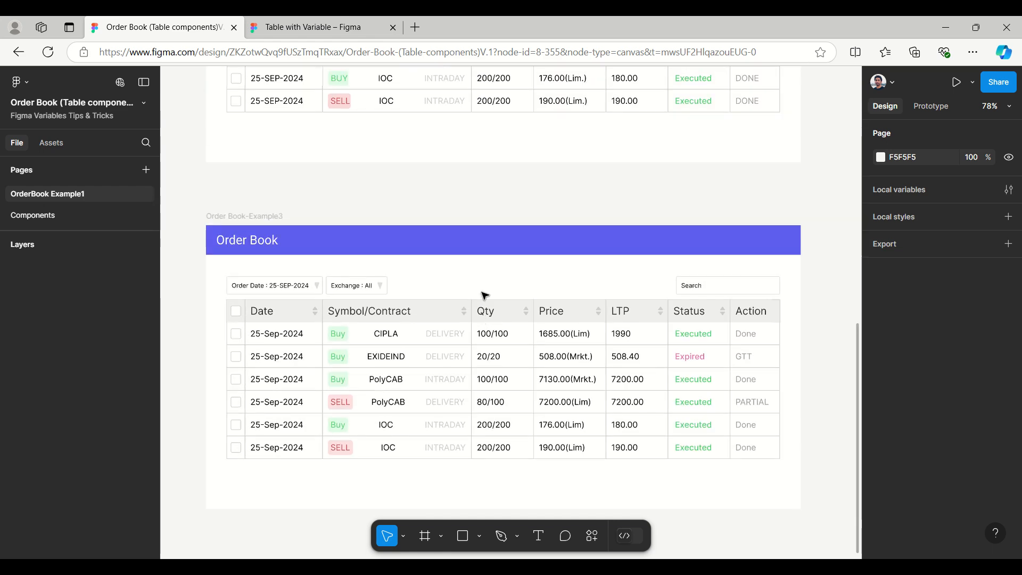
{"action": "scroll", "coordinate": [484, 295], "scroll_direction": "up", "scroll_amount": 10}
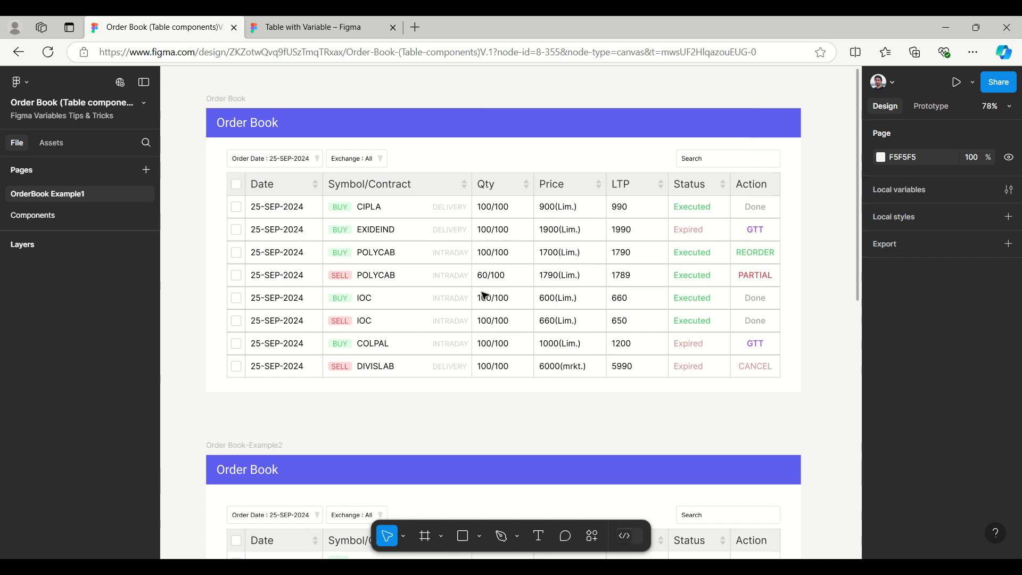
{"action": "scroll", "coordinate": [484, 295], "scroll_direction": "down", "scroll_amount": 10}
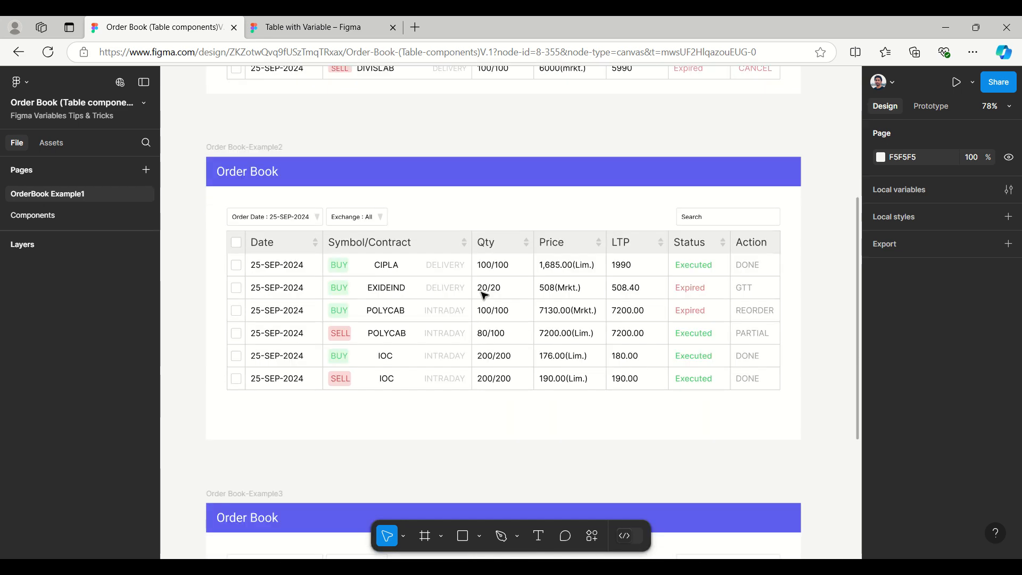
{"action": "scroll", "coordinate": [485, 295], "scroll_direction": "down", "scroll_amount": 3}
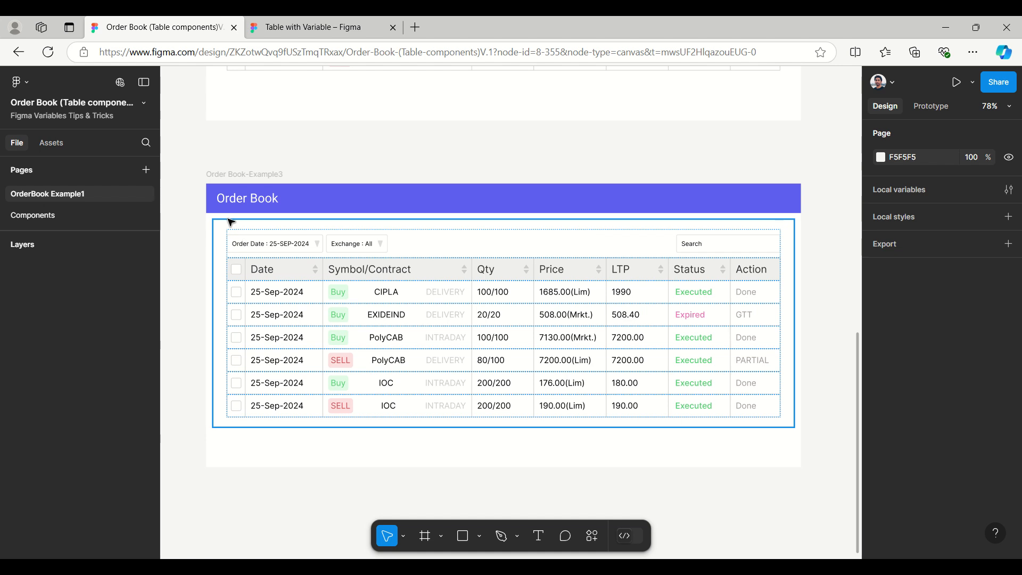
Step: Select the first row of the Order Book-Example3 table and examine its text properties, starting with Date
{"action": "left_click", "coordinate": [316, 295]}
{"action": "double_click", "coordinate": [316, 295]}
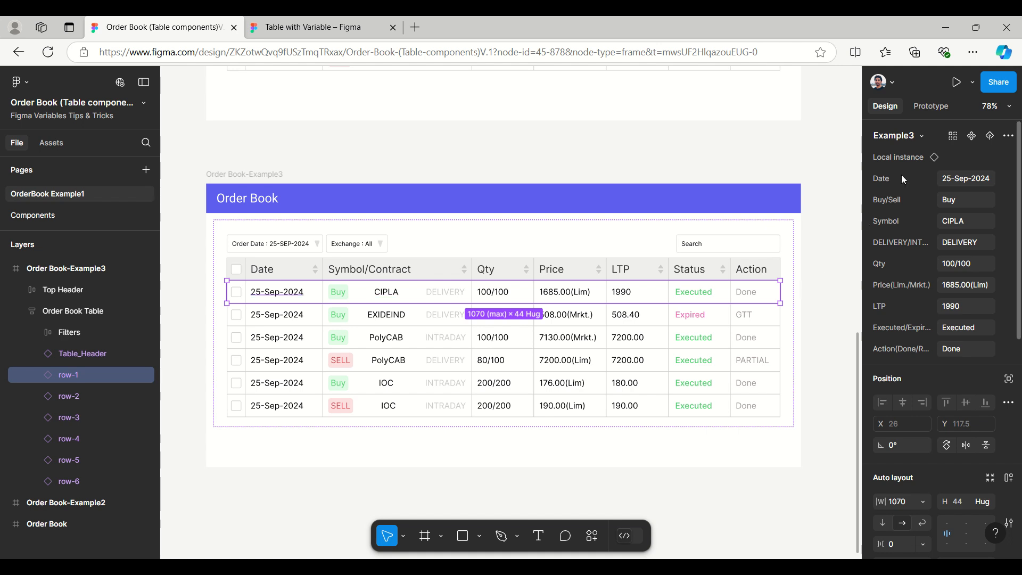
{"action": "left_click", "coordinate": [960, 178]}
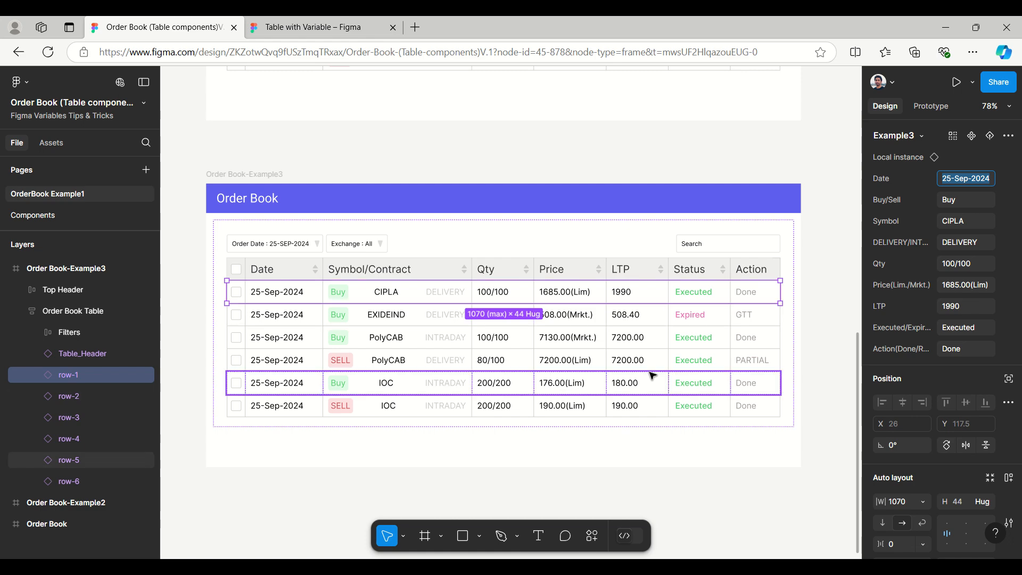
Step: Test the SELL property of the first CIPLA row in Order Book-Example2 by switching it on and back off
{"action": "scroll", "coordinate": [650, 375], "scroll_direction": "up", "scroll_amount": 1}
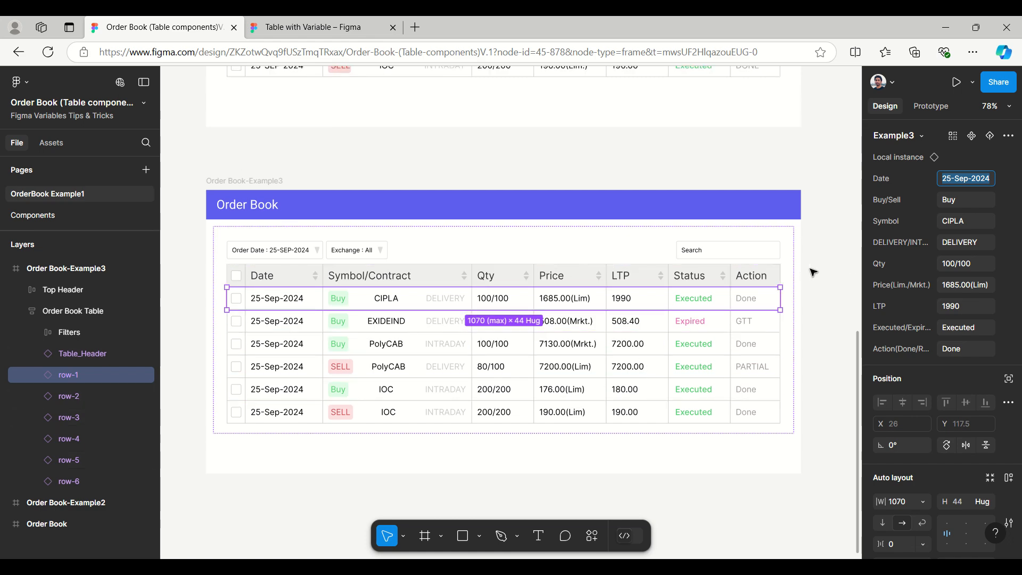
{"action": "scroll", "coordinate": [673, 309], "scroll_direction": "up", "scroll_amount": 5}
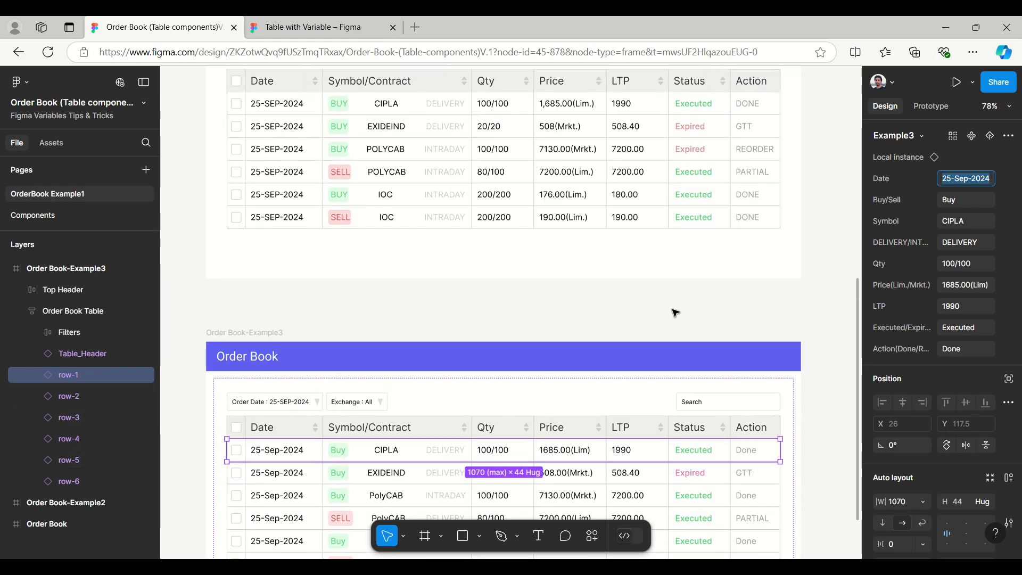
{"action": "scroll", "coordinate": [674, 312], "scroll_direction": "up", "scroll_amount": 2}
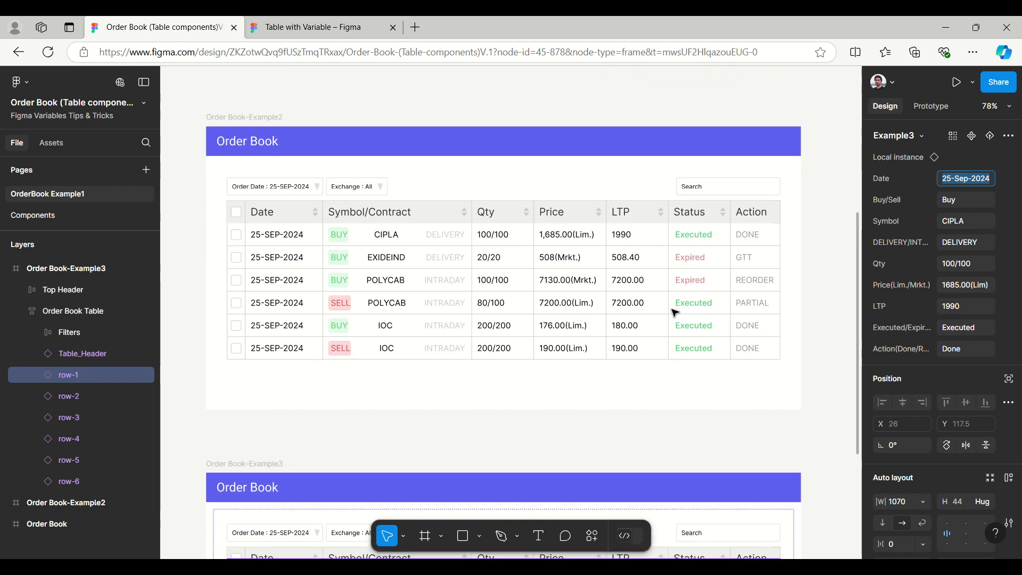
{"action": "left_click", "coordinate": [432, 240]}
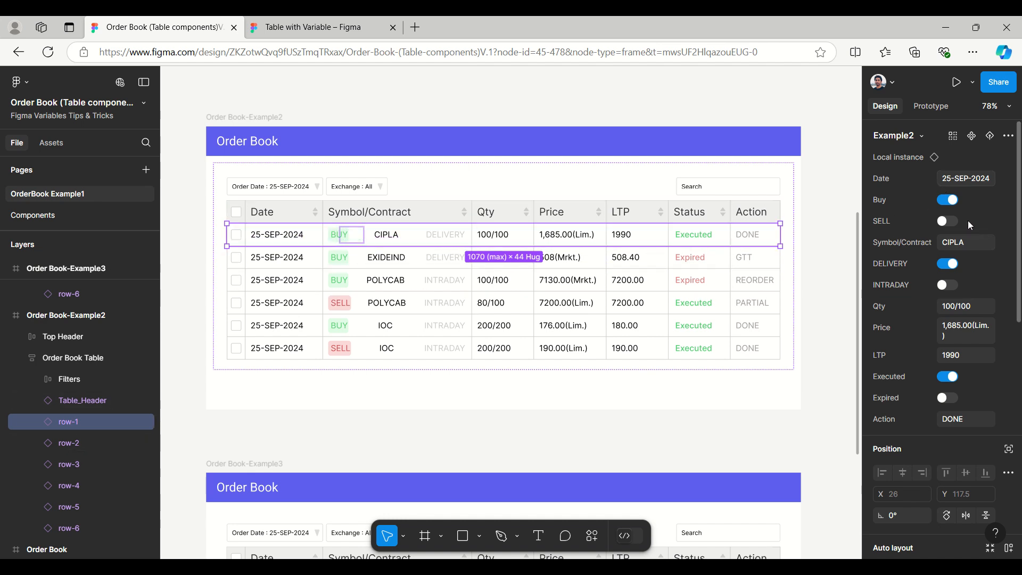
{"action": "left_click", "coordinate": [949, 221]}
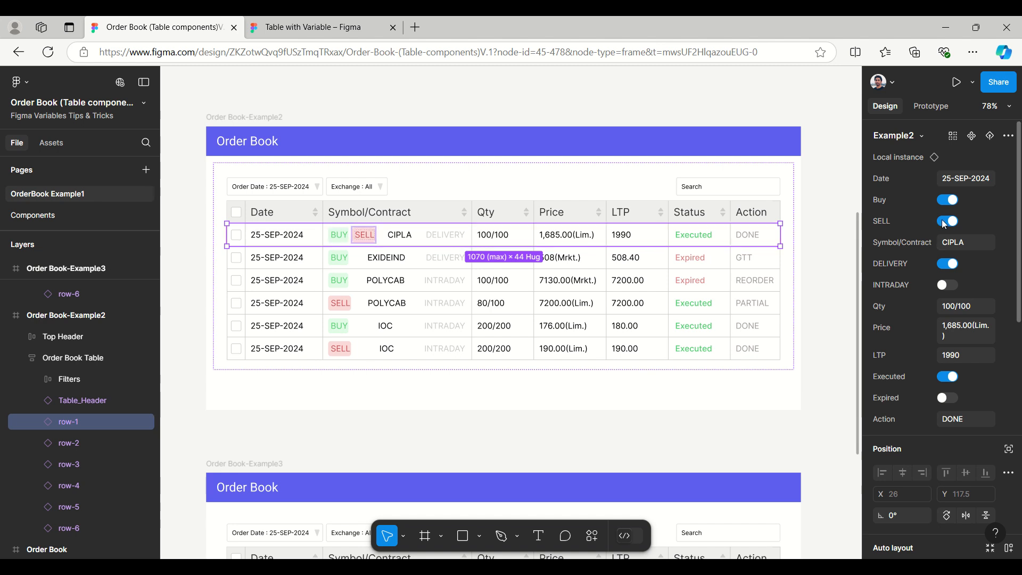
{"action": "left_click", "coordinate": [947, 221]}
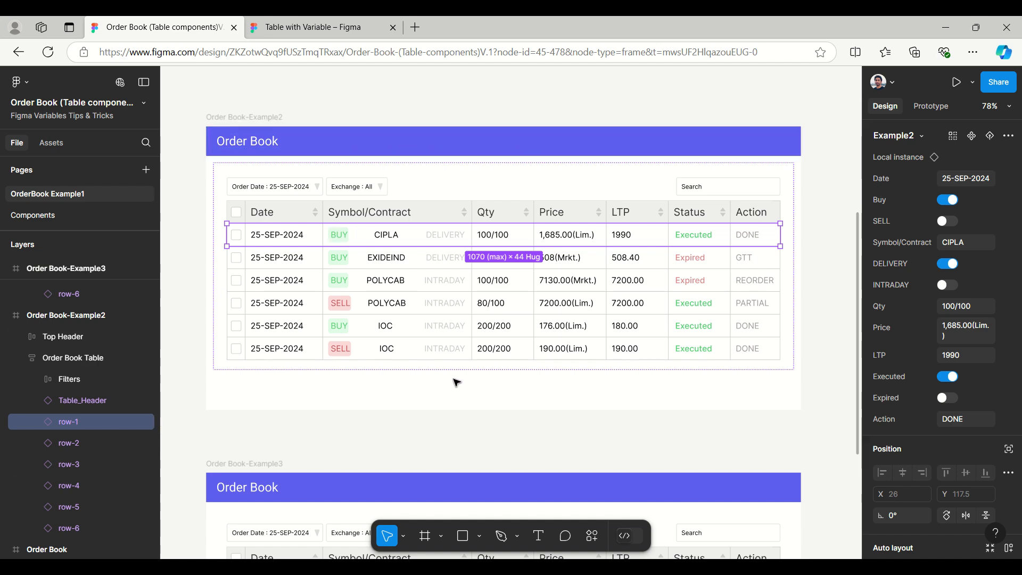
Step: Examine the first Order Book table row's properties and the Stock Transition options of its nested BUY tag
{"action": "scroll", "coordinate": [456, 382], "scroll_direction": "down", "scroll_amount": 2}
{"action": "scroll", "coordinate": [456, 382], "scroll_direction": "up", "scroll_amount": 8}
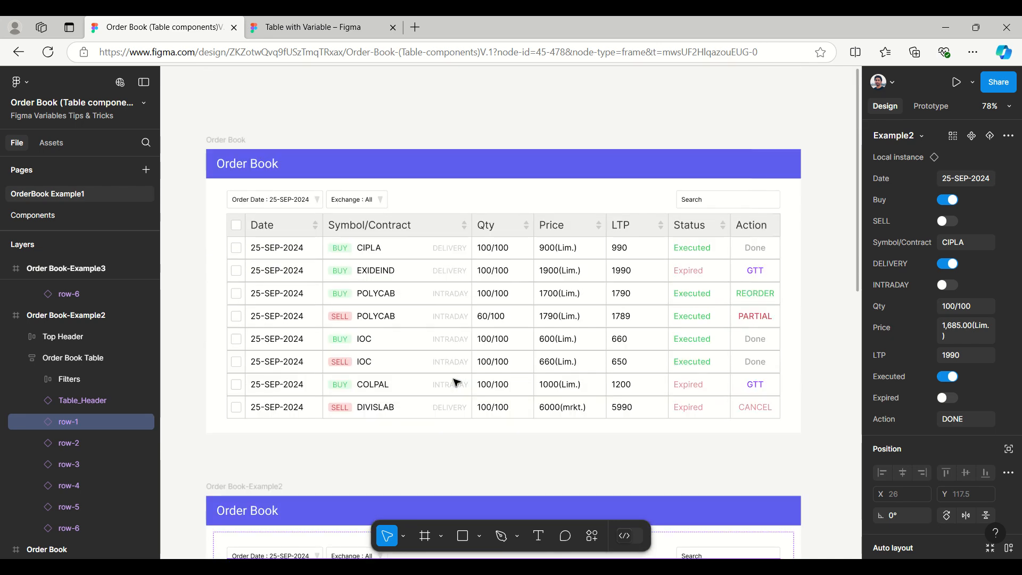
{"action": "left_click", "coordinate": [414, 250]}
{"action": "left_click", "coordinate": [414, 250]}
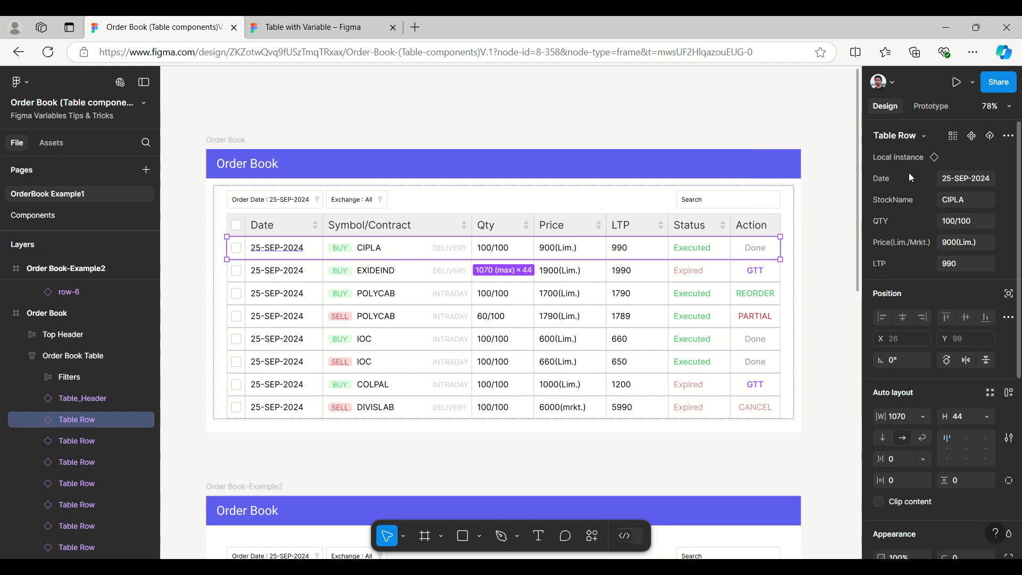
{"action": "double_click", "coordinate": [339, 249]}
{"action": "double_click", "coordinate": [339, 249]}
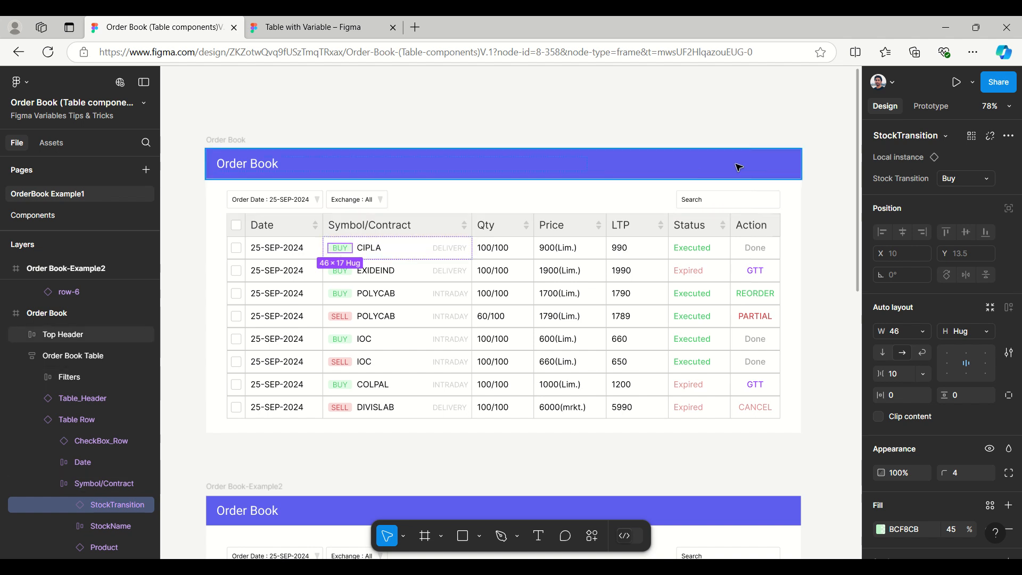
{"action": "left_click", "coordinate": [979, 178]}
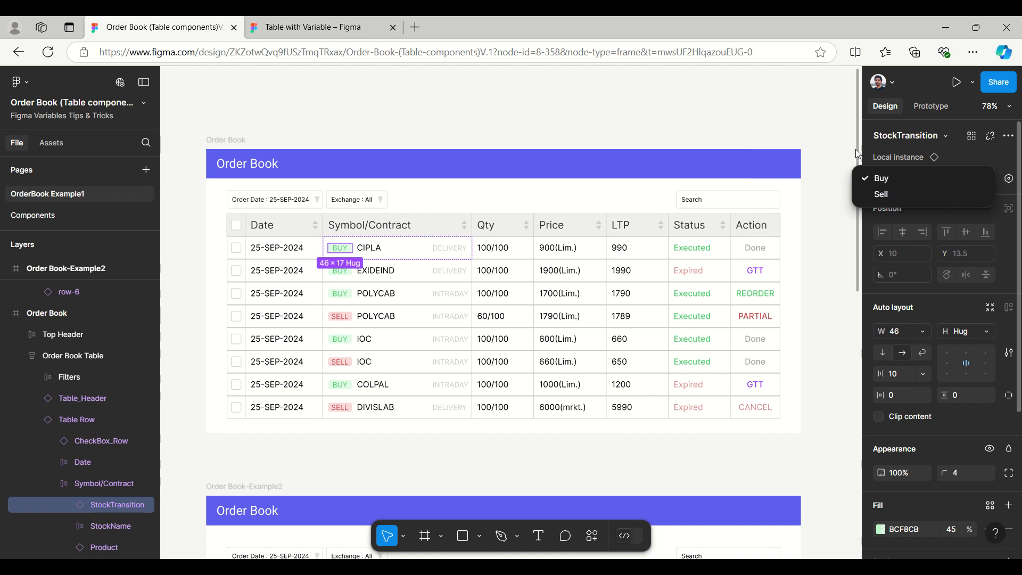
Step: Examine the Product and Status variant options of the DELIVERY label and Executed cell in the CIPLA row
{"action": "left_click", "coordinate": [450, 249]}
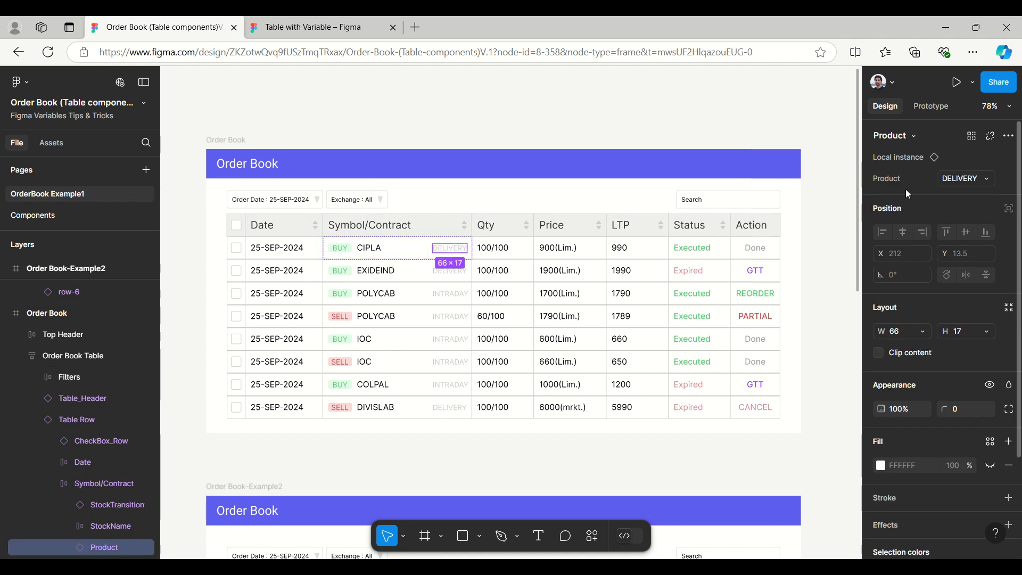
{"action": "left_click", "coordinate": [990, 178]}
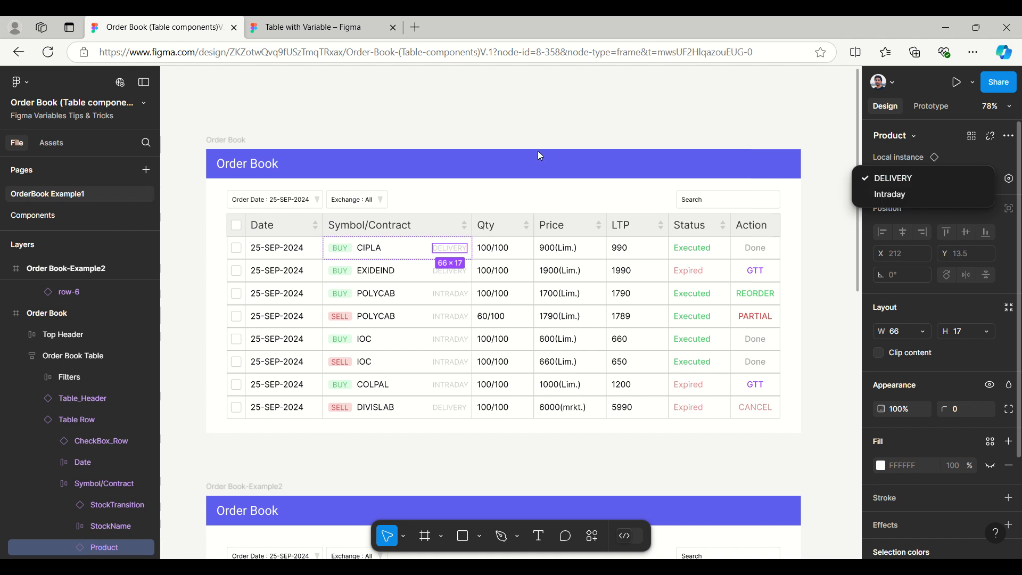
{"action": "left_click", "coordinate": [703, 251]}
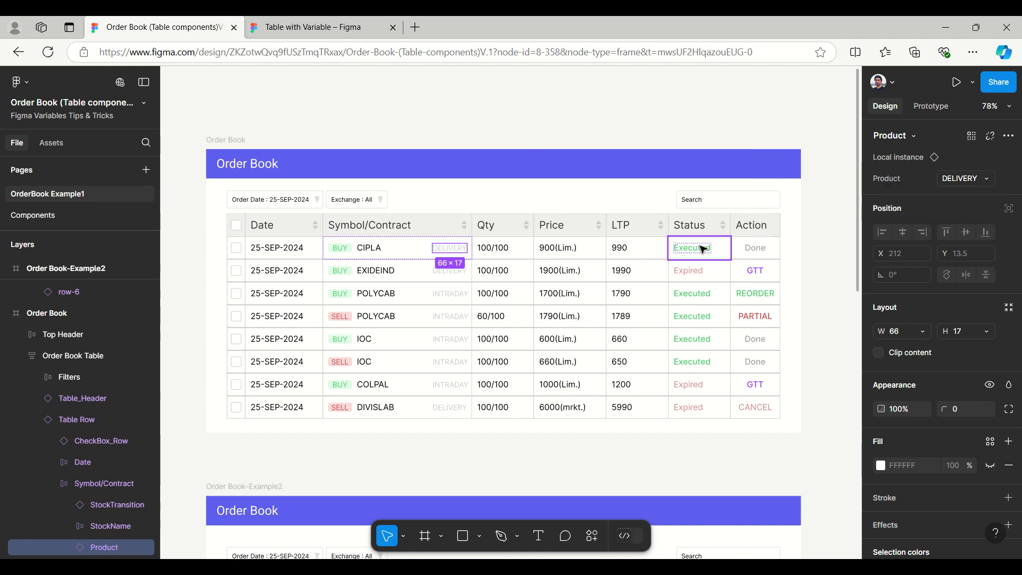
{"action": "left_click", "coordinate": [688, 246]}
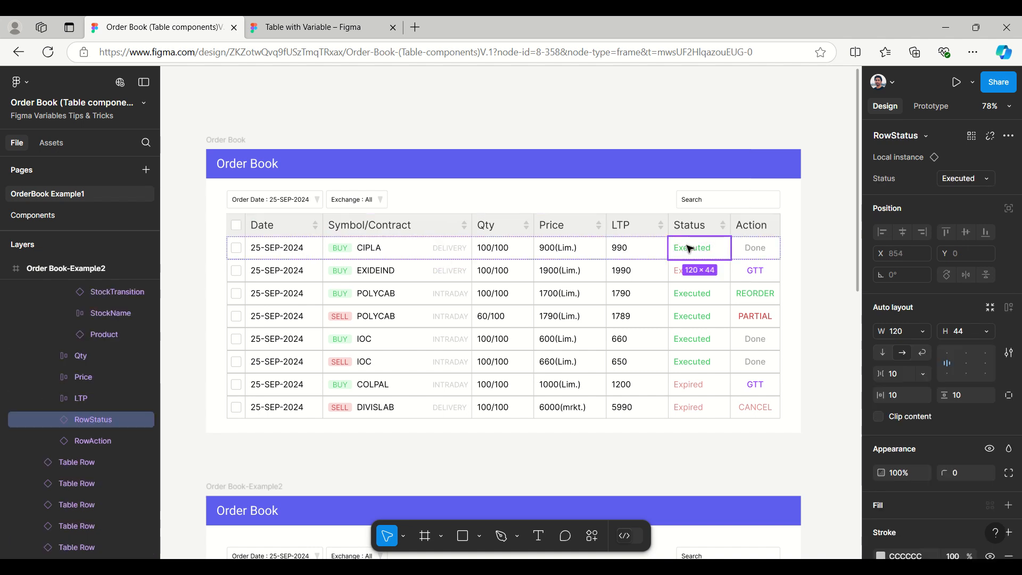
{"action": "left_click", "coordinate": [988, 177]}
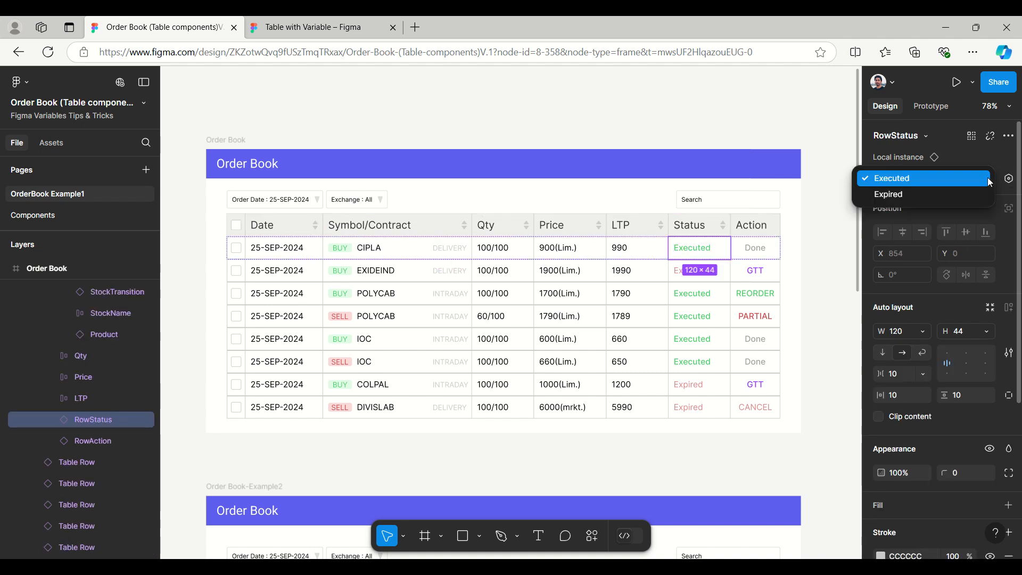
Step: Examine the variant options of the CIPLA row's Action cell, keep Done, and clear the selection
{"action": "left_click", "coordinate": [759, 254]}
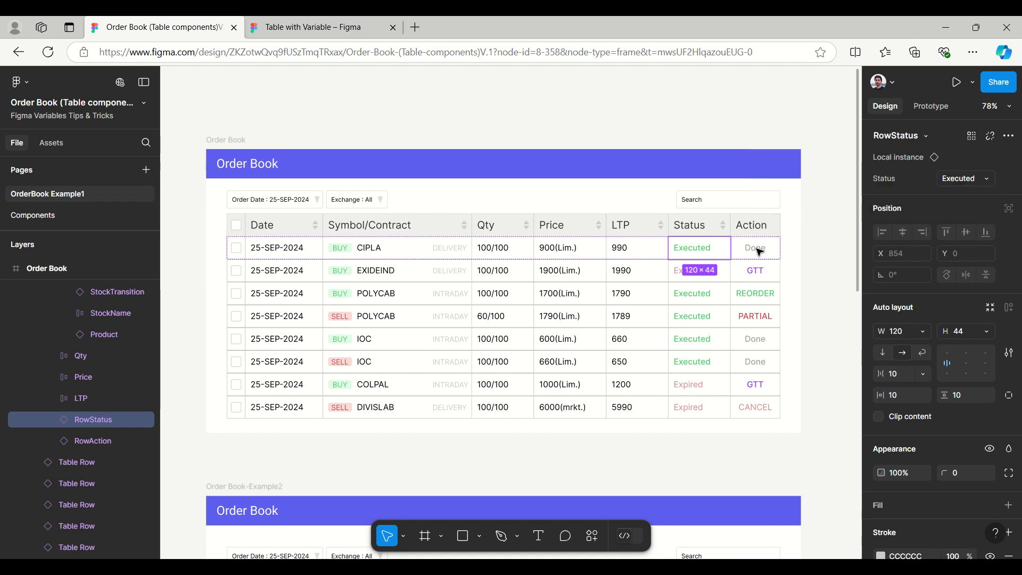
{"action": "left_click", "coordinate": [759, 252]}
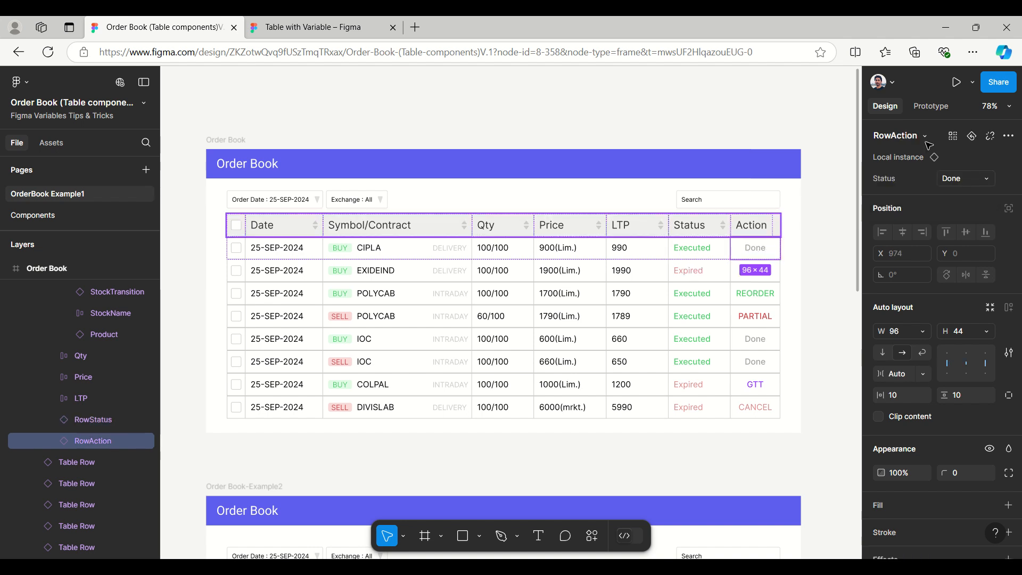
{"action": "left_click", "coordinate": [987, 176]}
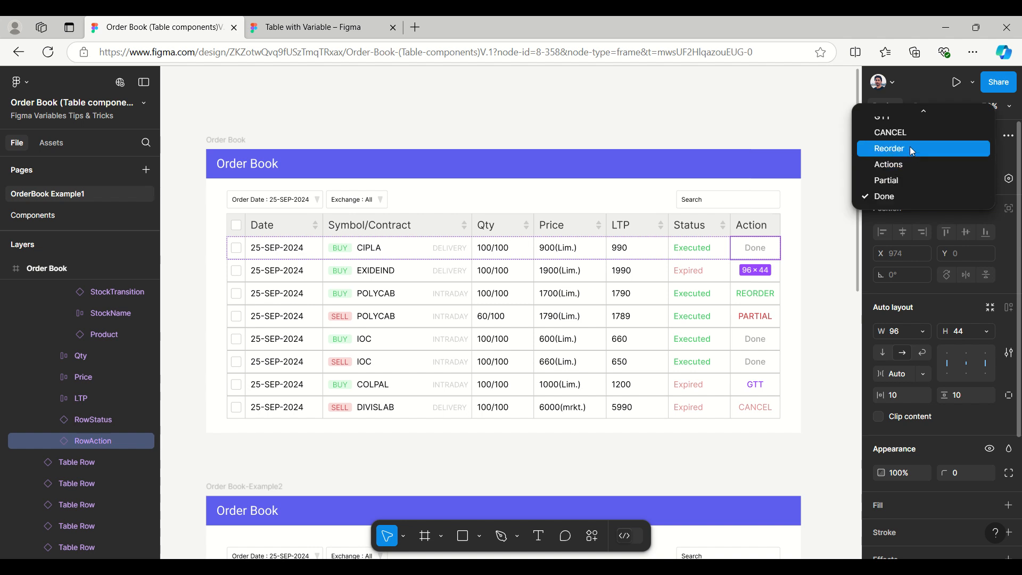
{"action": "mouse_move", "coordinate": [915, 105]}
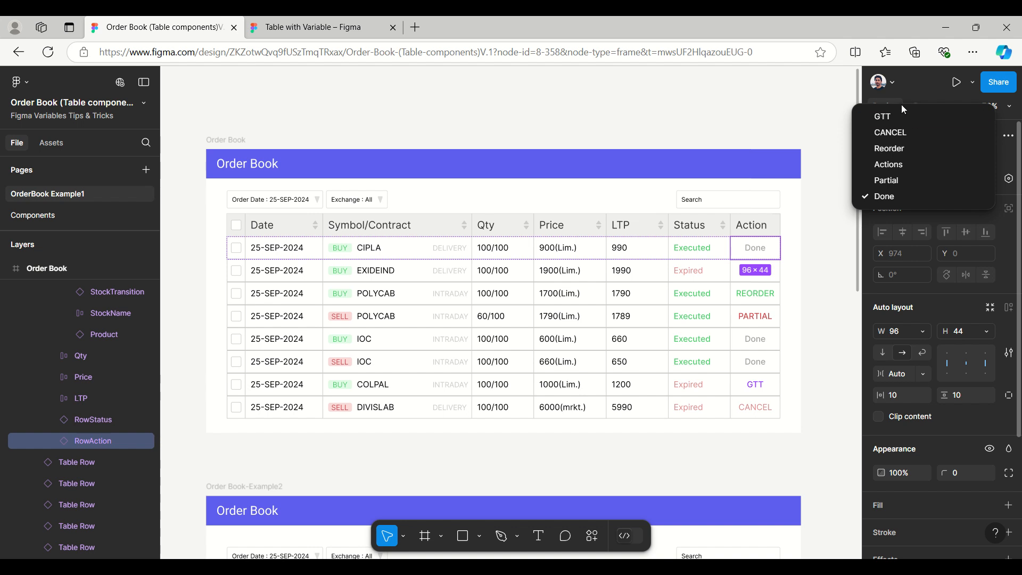
{"action": "left_click", "coordinate": [820, 216]}
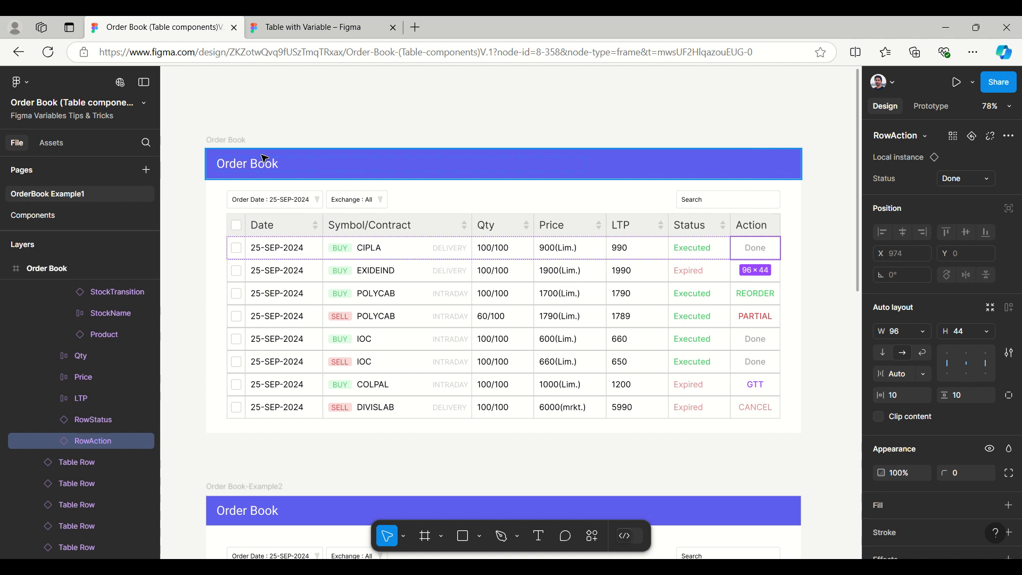
{"action": "left_click", "coordinate": [829, 263]}
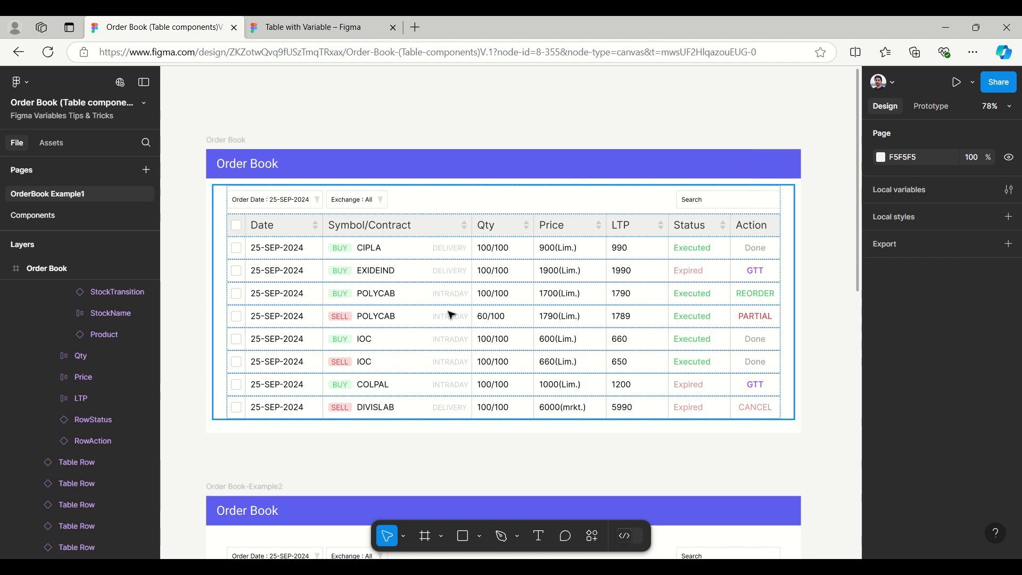
Step: Switch to the Table with Variable file and inspect the RELIANCE row's frame properties, leaving nothing selected
{"action": "scroll", "coordinate": [450, 292], "scroll_direction": "down", "scroll_amount": 5}
{"action": "scroll", "coordinate": [450, 293], "scroll_direction": "down", "scroll_amount": 7}
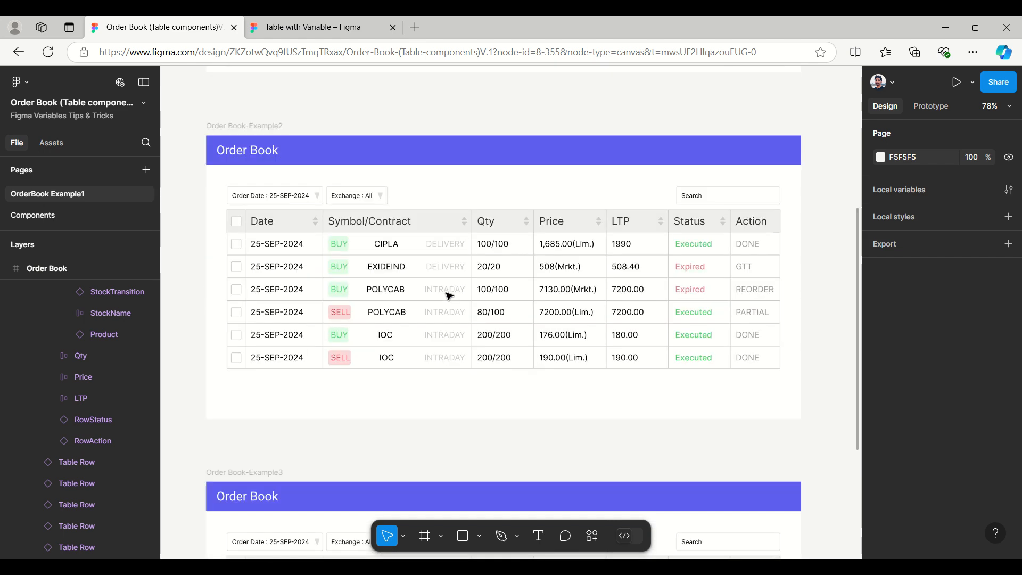
{"action": "scroll", "coordinate": [392, 278], "scroll_direction": "up", "scroll_amount": 4}
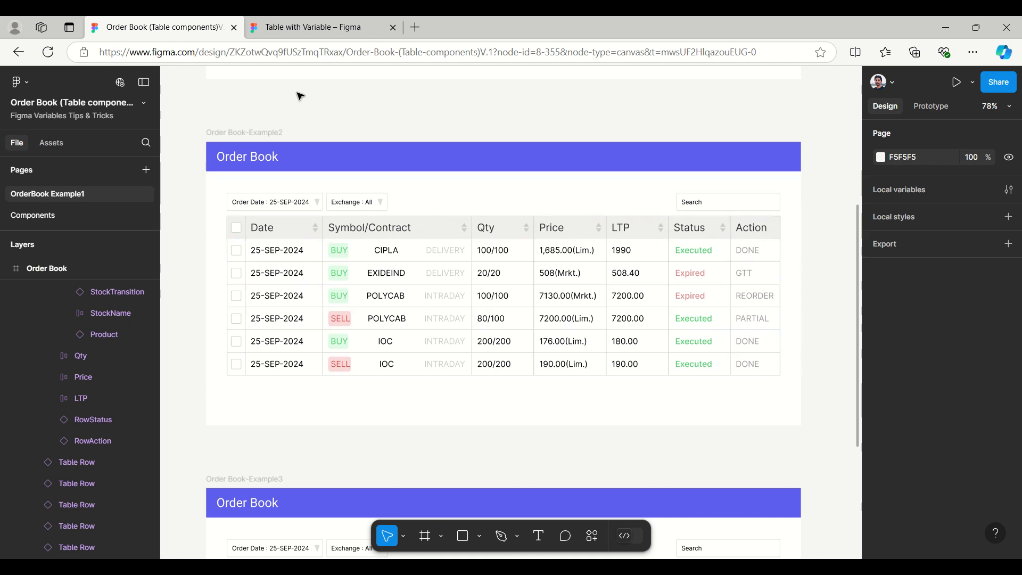
{"action": "left_click", "coordinate": [322, 26]}
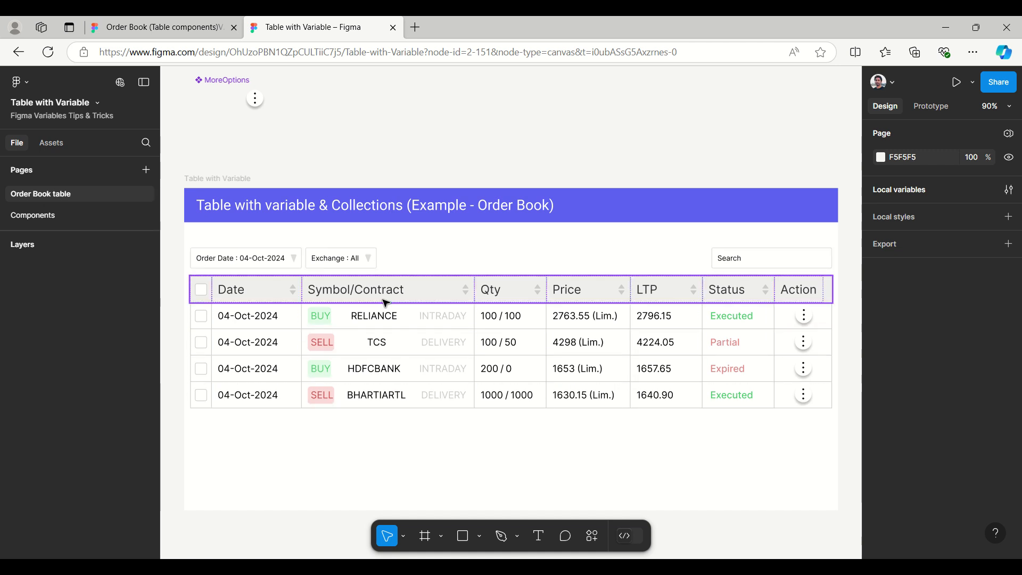
{"action": "left_click", "coordinate": [364, 322]}
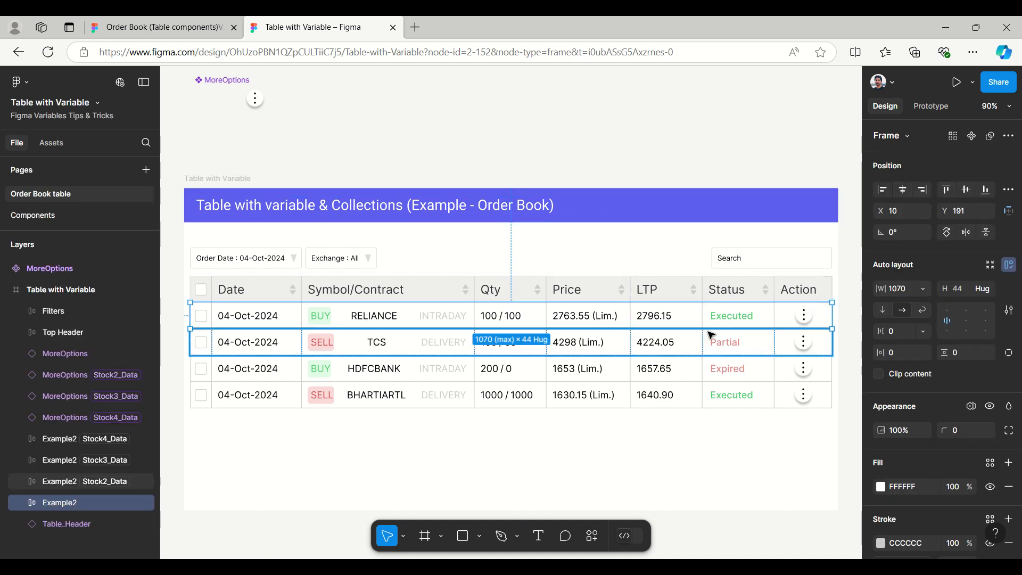
{"action": "left_click", "coordinate": [391, 131]}
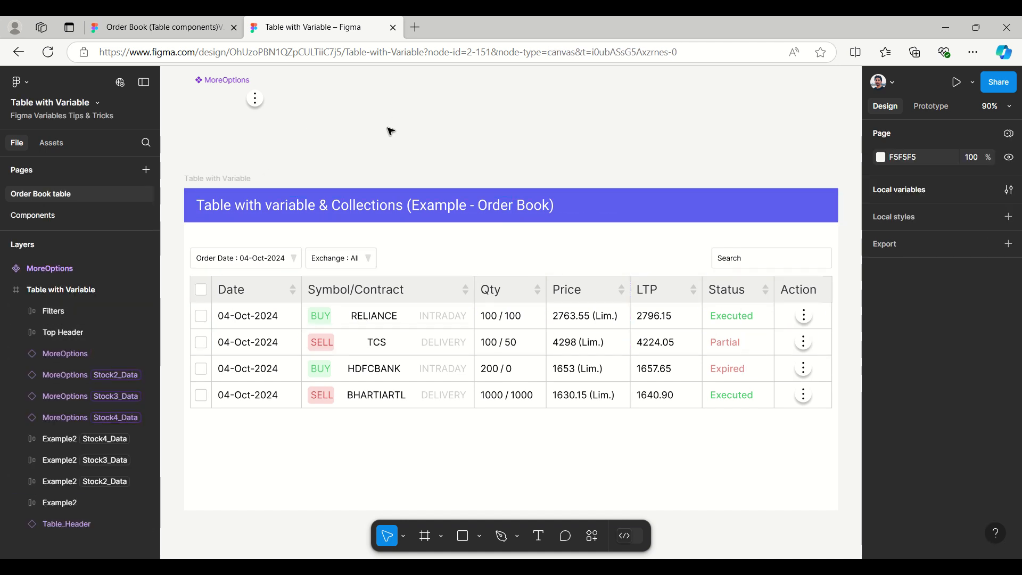
Step: Review the local variables holding the four stock data modes, and return to the Order Book (Table components) file
{"action": "left_click", "coordinate": [904, 191]}
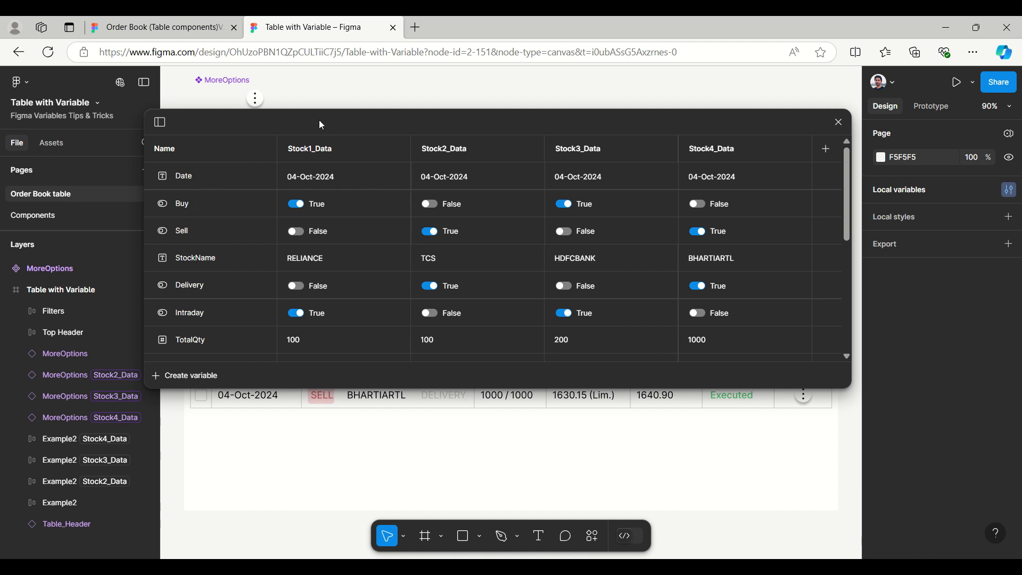
{"action": "left_click", "coordinate": [154, 27]}
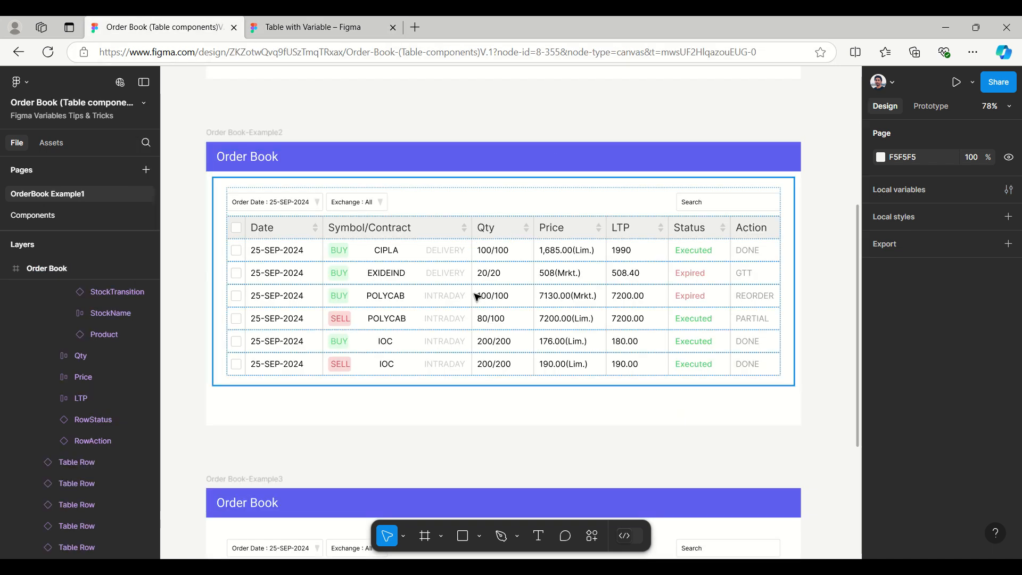
Step: Review the Order Book-Example2 and Example3 tables, and inspect the component properties of the CIPLA row in Example2
{"action": "scroll", "coordinate": [477, 296], "scroll_direction": "down", "scroll_amount": 5}
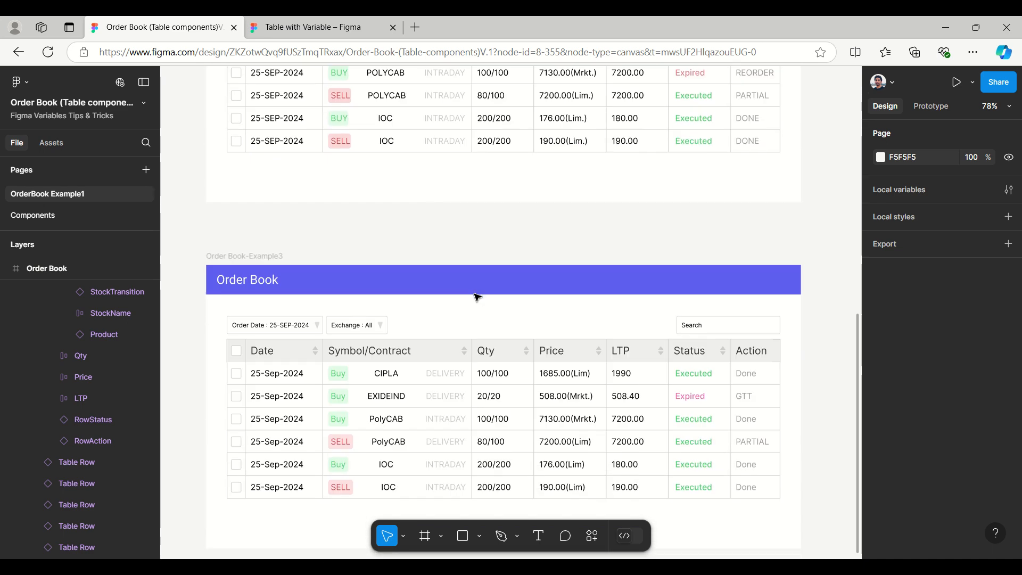
{"action": "scroll", "coordinate": [476, 296], "scroll_direction": "down", "scroll_amount": 6}
{"action": "scroll", "coordinate": [474, 297], "scroll_direction": "up", "scroll_amount": 12}
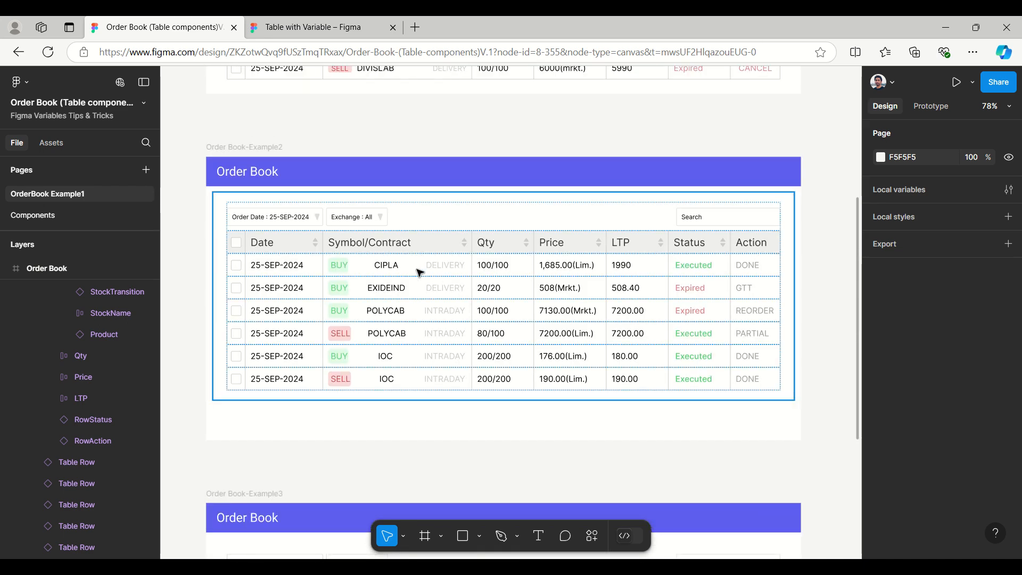
{"action": "left_click", "coordinate": [420, 272]}
{"action": "left_click", "coordinate": [418, 271]}
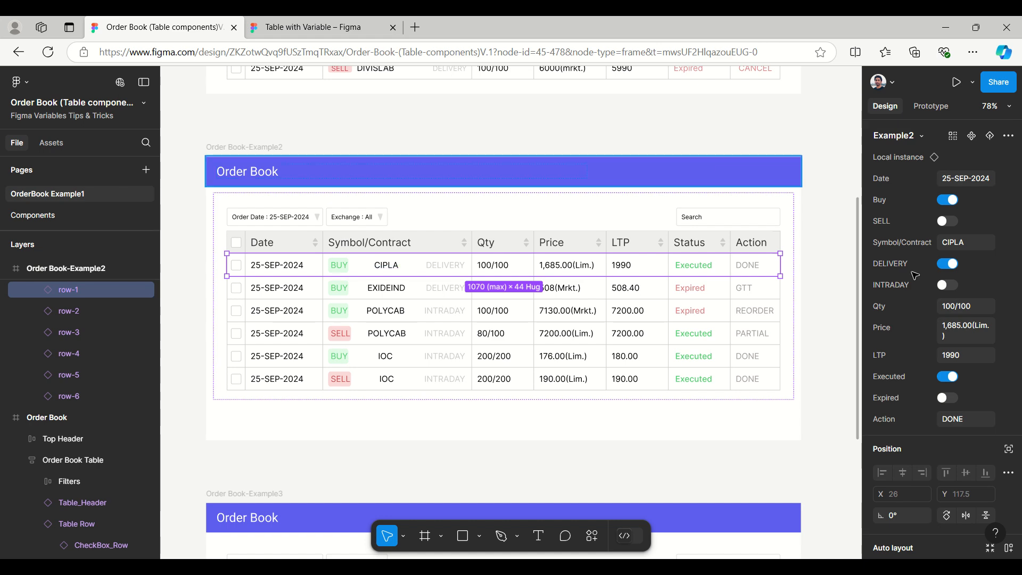
Step: Switch to the Table with Variable file and reposition the local variables window to compare its stock modes with the table rows
{"action": "left_click", "coordinate": [319, 28]}
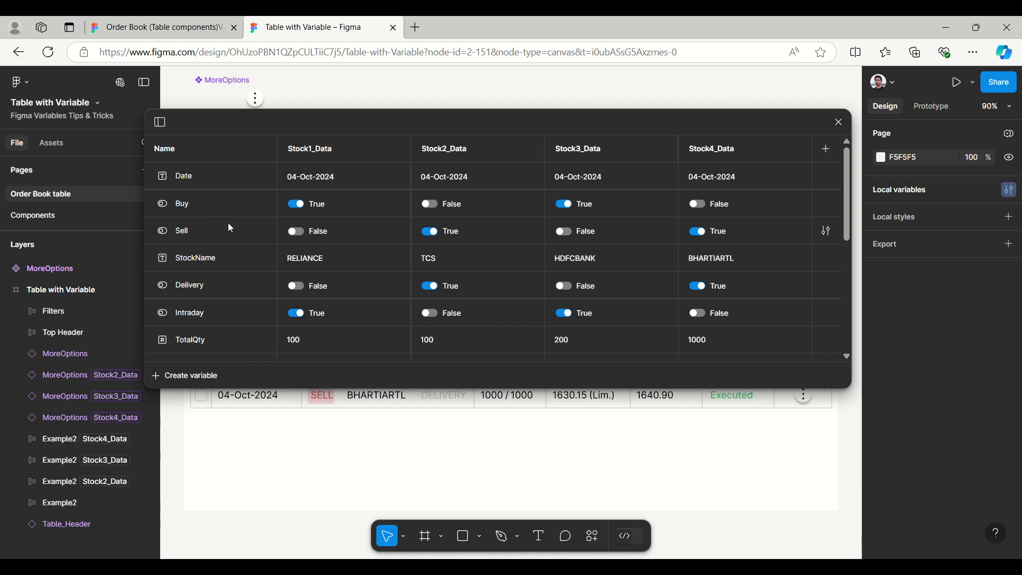
{"action": "left_click_drag", "start_coordinate": [311, 116], "coordinate": [339, 68]}
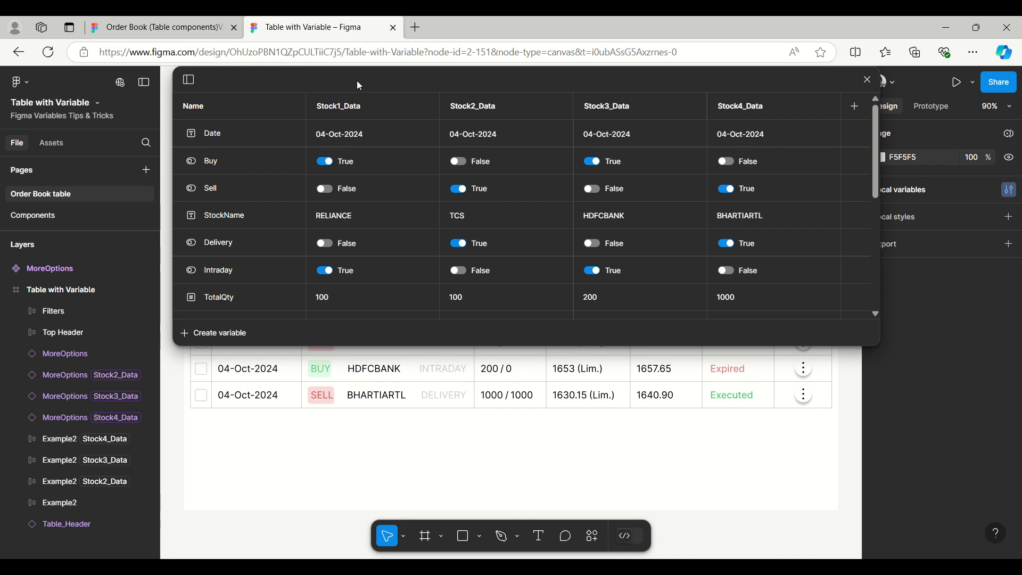
{"action": "left_click_drag", "start_coordinate": [356, 81], "coordinate": [352, 236]}
{"action": "scroll", "coordinate": [346, 179], "scroll_direction": "down", "scroll_amount": 5}
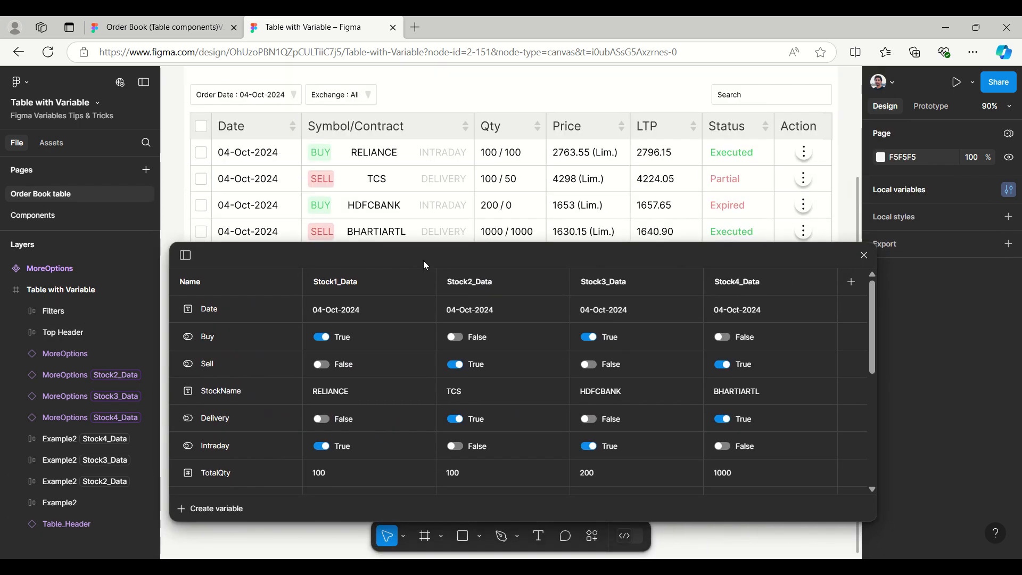
{"action": "left_click_drag", "start_coordinate": [423, 261], "coordinate": [406, 189]}
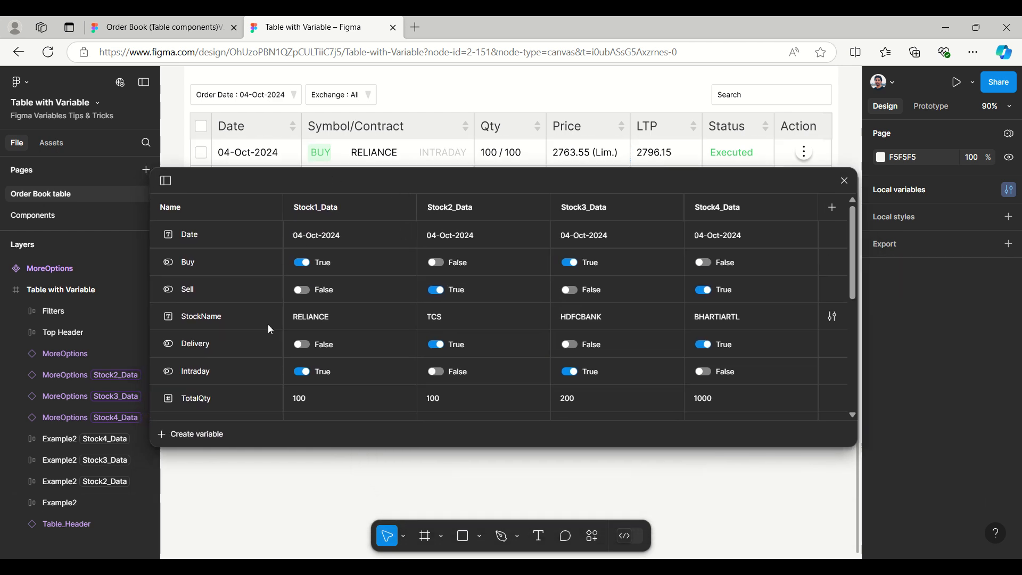
Step: Try setting the Sell and Delivery variables to True for Stock1_Data, and restore both to False
{"action": "left_click", "coordinate": [302, 289]}
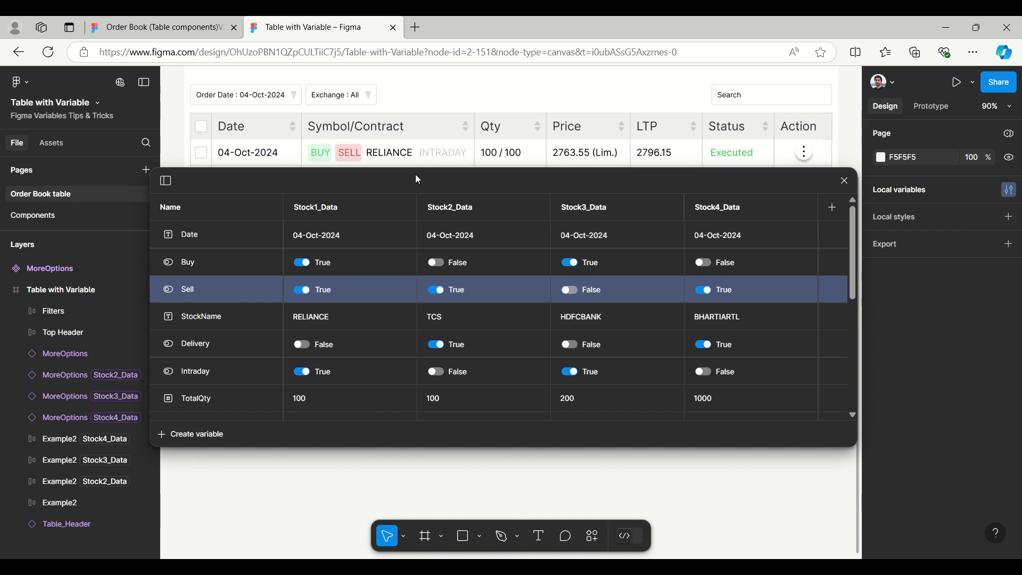
{"action": "left_click_drag", "start_coordinate": [417, 179], "coordinate": [418, 190]}
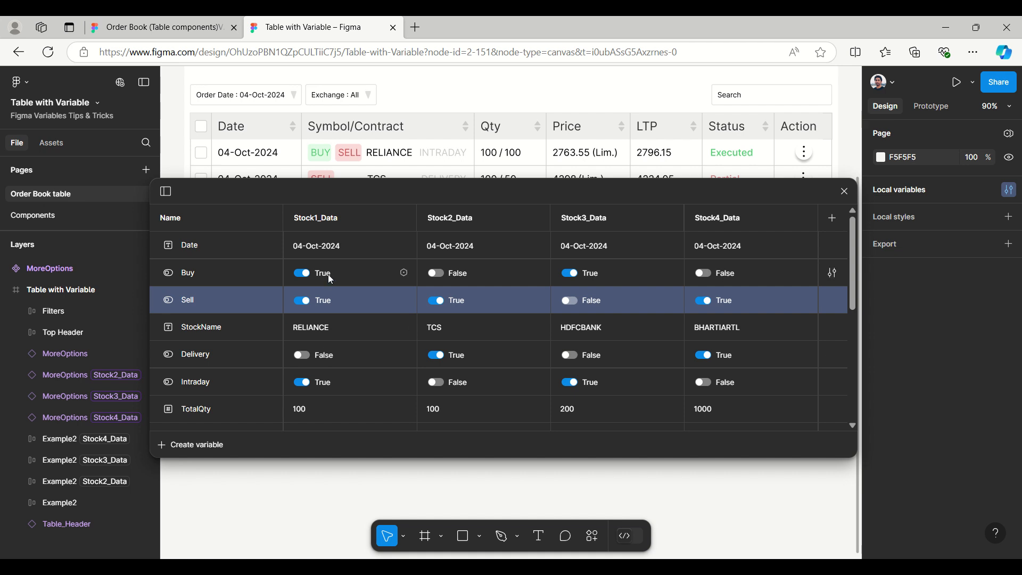
{"action": "left_click", "coordinate": [310, 355]}
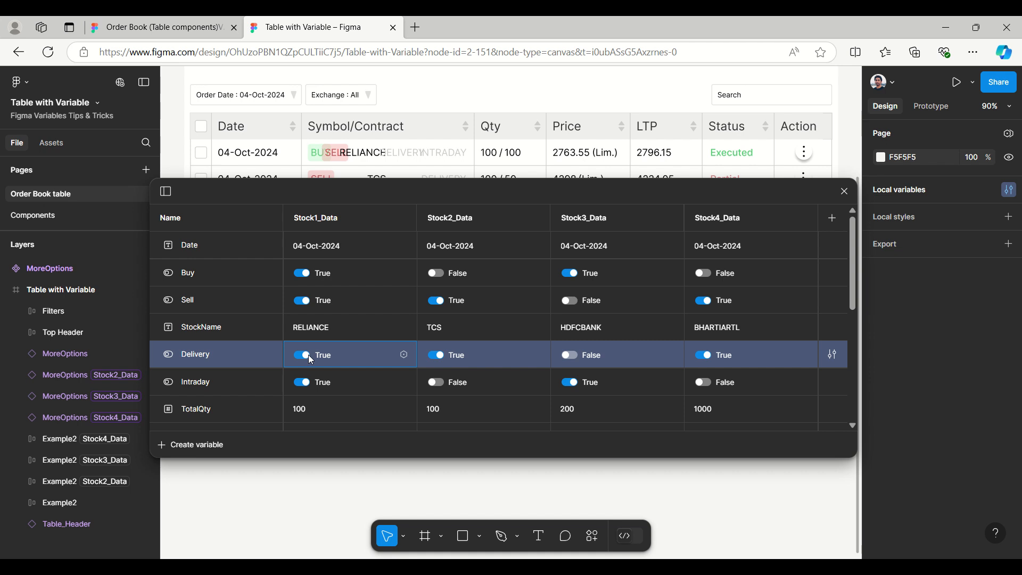
{"action": "left_click", "coordinate": [300, 356]}
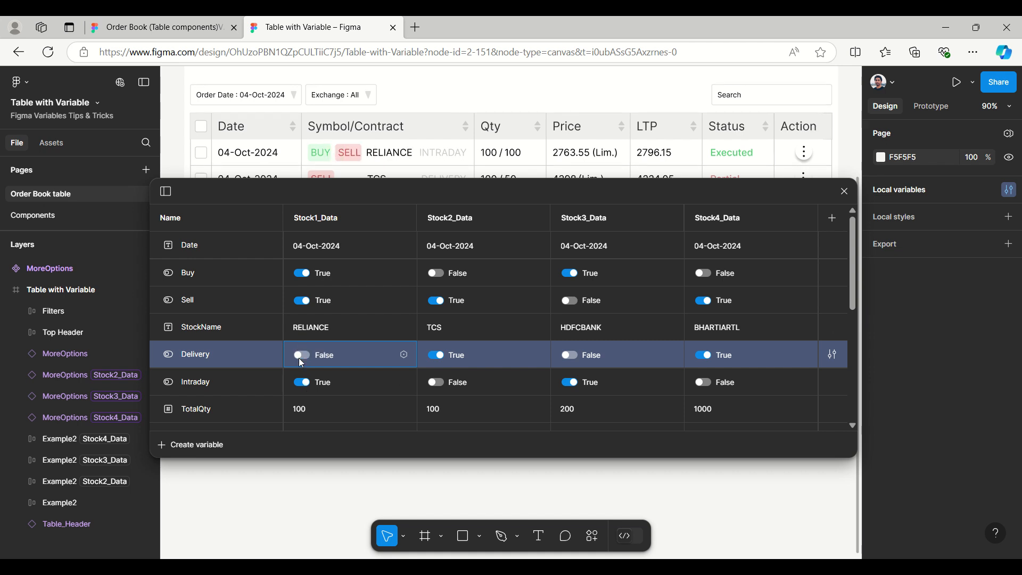
{"action": "left_click", "coordinate": [303, 301]}
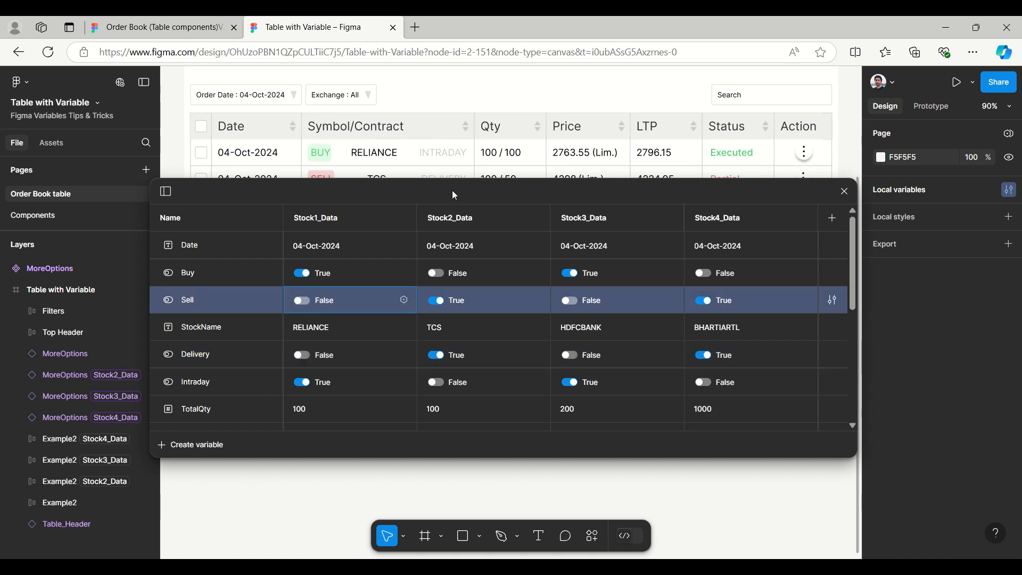
Step: Review the full list of variables across the four stock modes beside the table, and close the local variables window
{"action": "left_click_drag", "start_coordinate": [452, 190], "coordinate": [448, 219]}
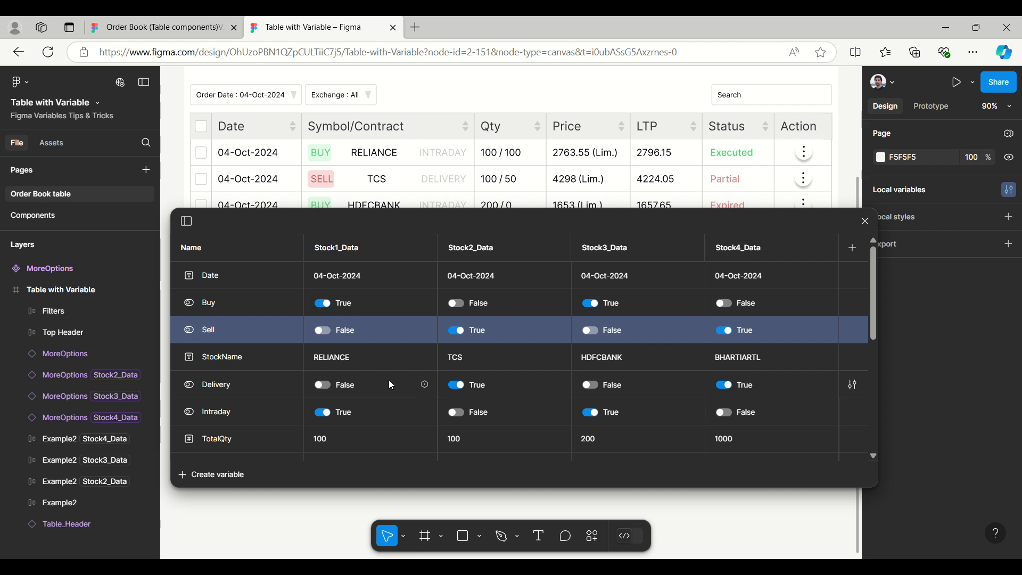
{"action": "scroll", "coordinate": [389, 379], "scroll_direction": "down", "scroll_amount": 5}
{"action": "scroll", "coordinate": [391, 385], "scroll_direction": "up", "scroll_amount": 5}
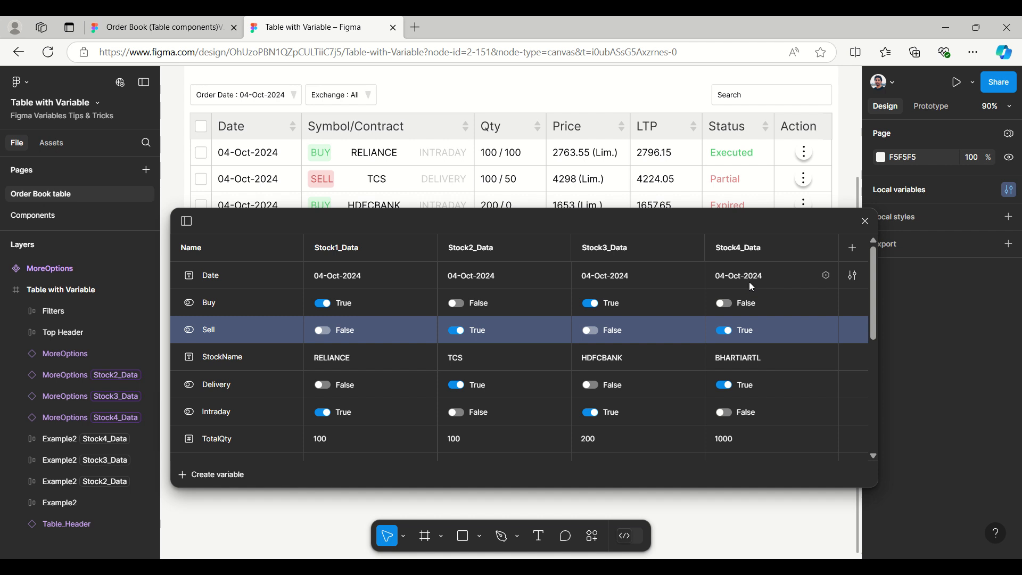
{"action": "left_click", "coordinate": [865, 220]}
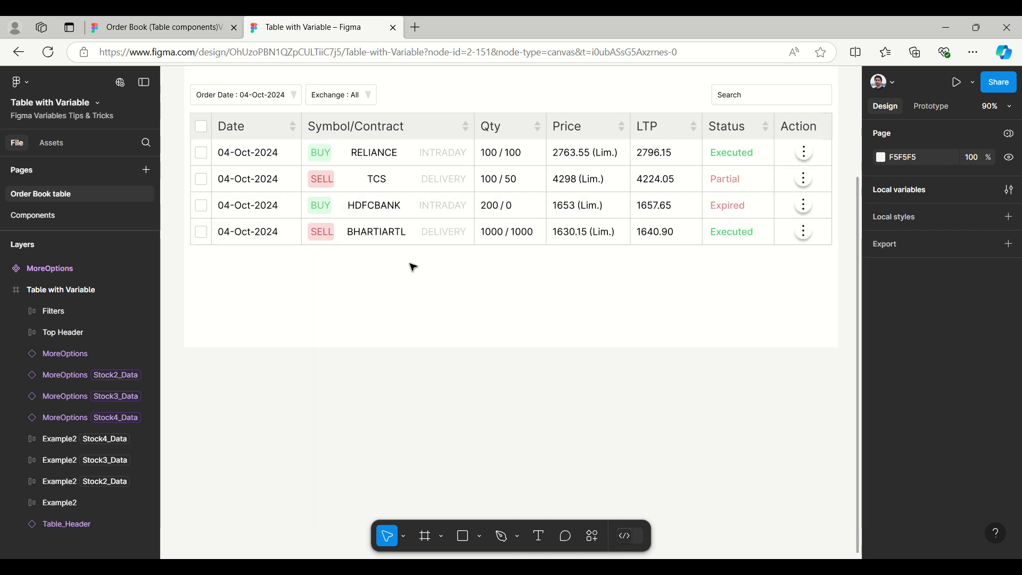
Step: Delete the BHARTIARTL, HDFCBANK and TCS rows from the table, keeping the RELIANCE row
{"action": "left_click", "coordinate": [273, 233]}
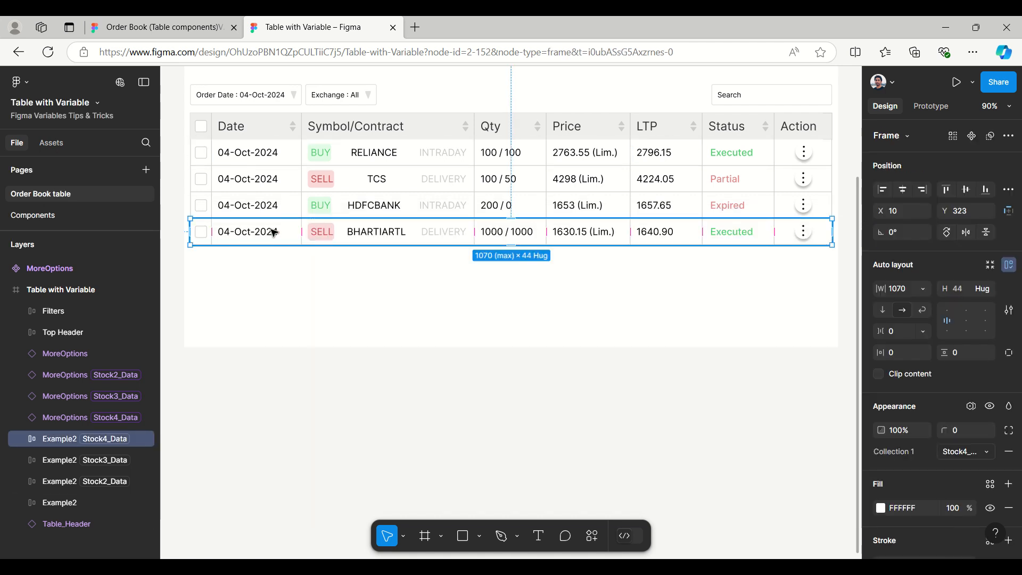
{"action": "key", "text": "Delete"}
{"action": "left_click", "coordinate": [281, 203]}
{"action": "key", "text": "Delete"}
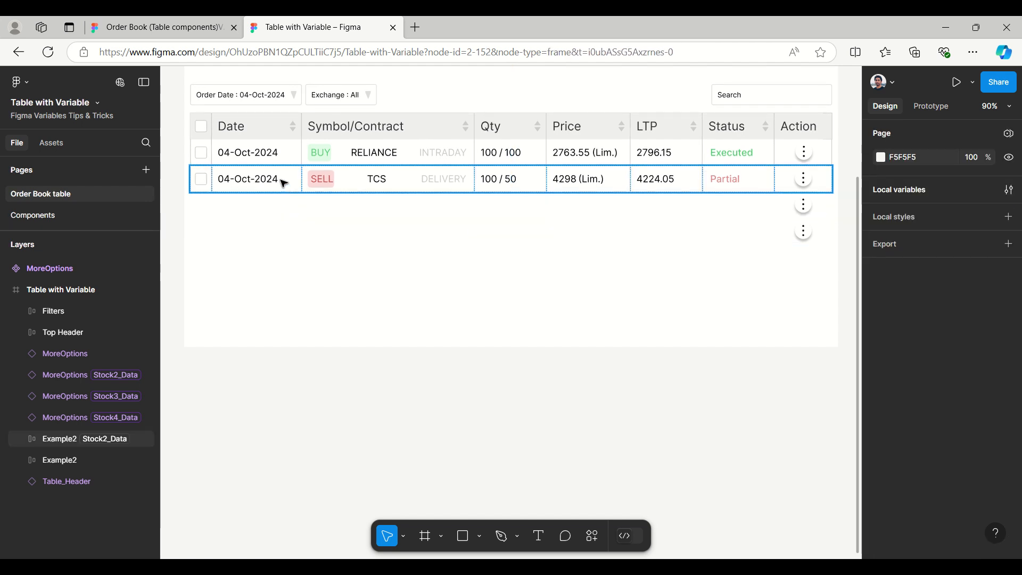
{"action": "left_click", "coordinate": [284, 183]}
{"action": "key", "text": "Delete"}
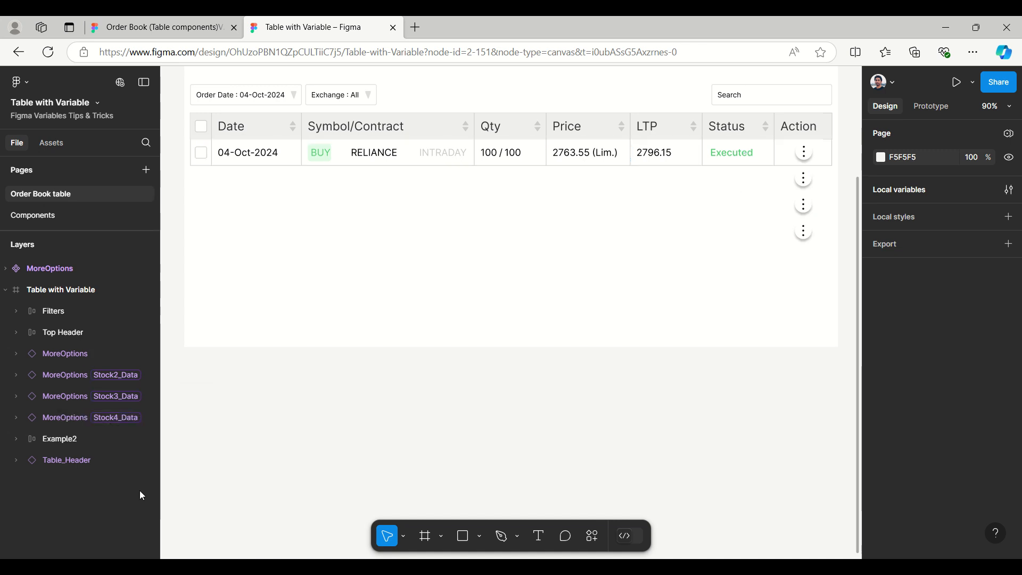
Step: Duplicate the RELIANCE row three times, stacking the copies directly beneath it to make four rows
{"action": "left_click", "coordinate": [269, 154]}
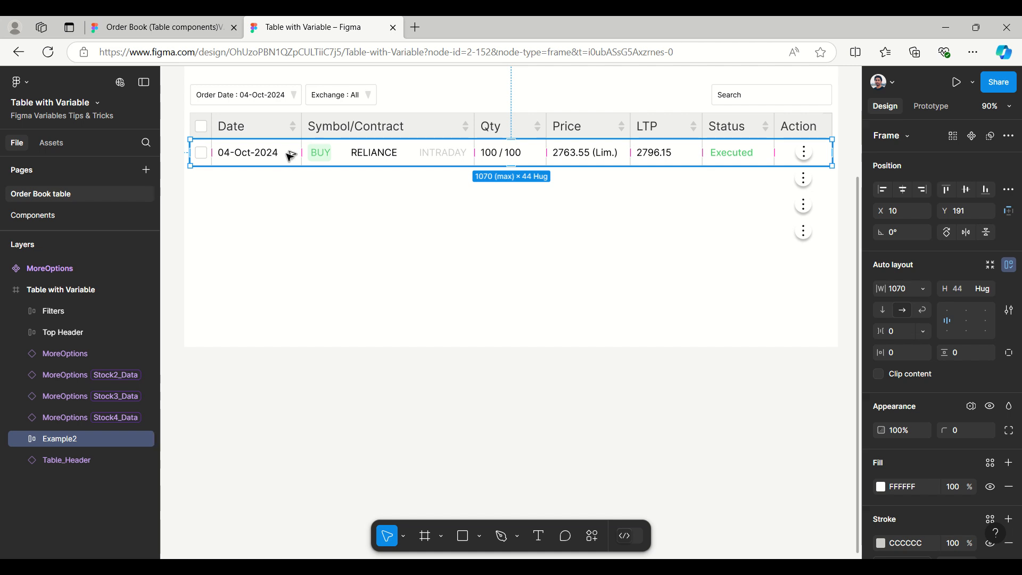
{"action": "left_click_drag", "start_coordinate": [288, 154], "coordinate": [290, 184], "text": "alt"}
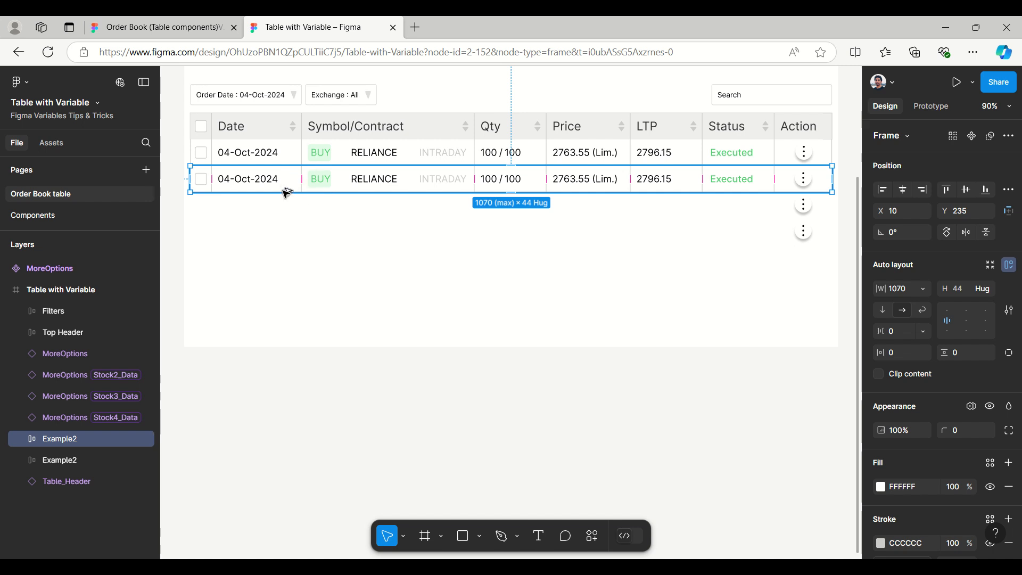
{"action": "left_click_drag", "start_coordinate": [282, 191], "coordinate": [286, 232], "text": "alt"}
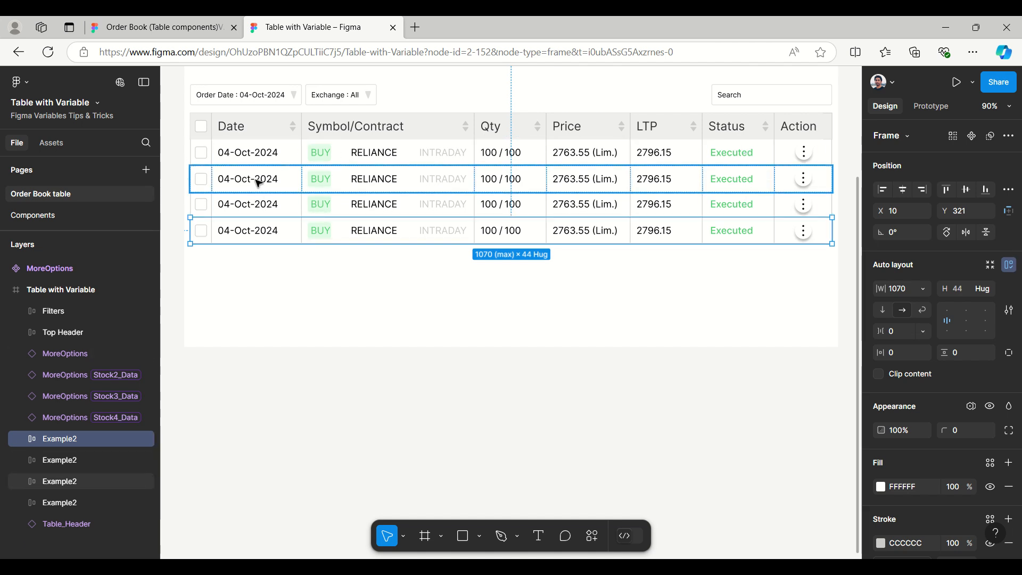
Step: Set the Collection 1 variable mode of the second table row to Stock2_Data
{"action": "left_click", "coordinate": [47, 503]}
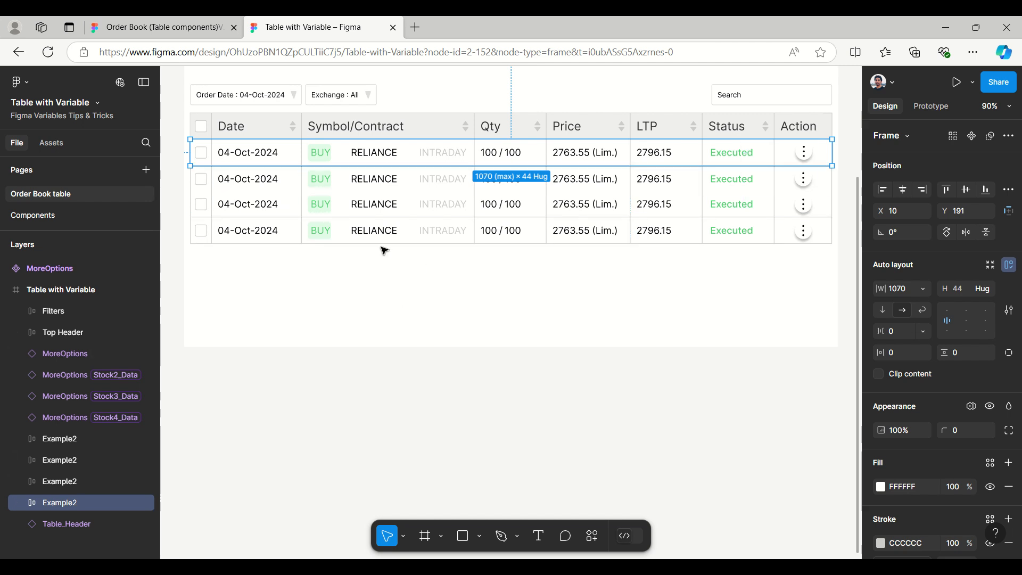
{"action": "left_click", "coordinate": [72, 485]}
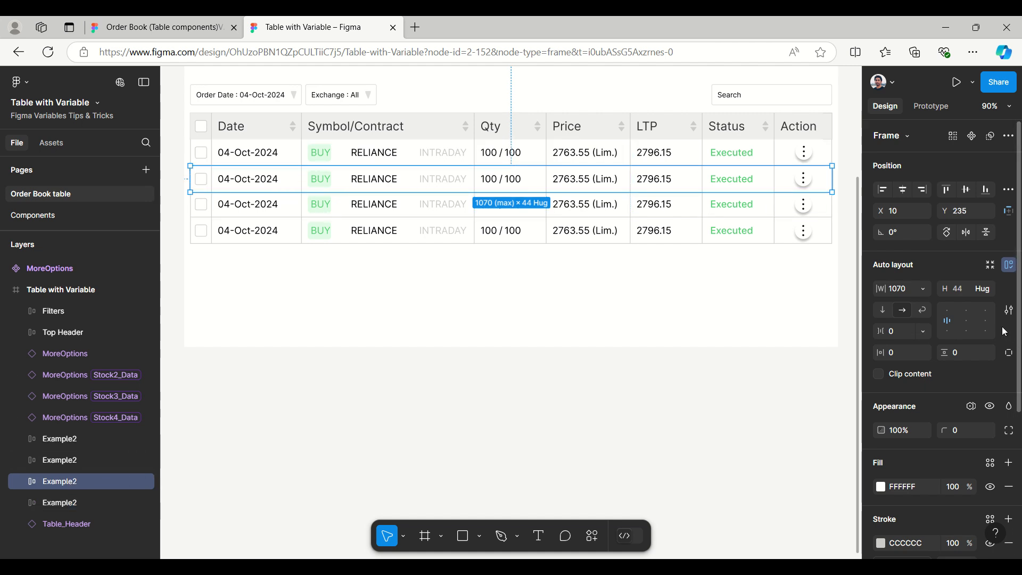
{"action": "scroll", "coordinate": [990, 273], "scroll_direction": "down", "scroll_amount": 3}
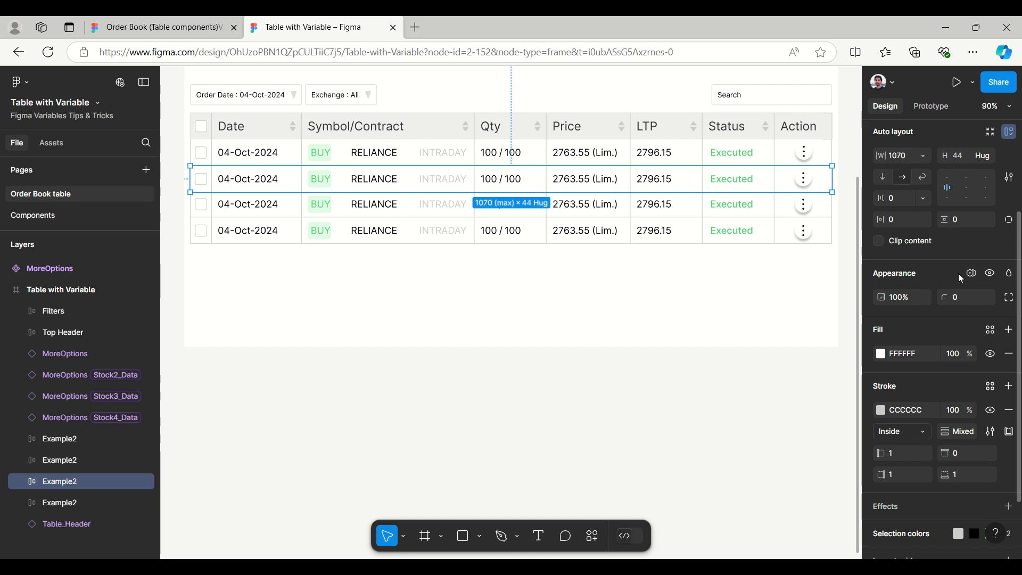
{"action": "left_click", "coordinate": [971, 274]}
{"action": "mouse_move", "coordinate": [923, 314]}
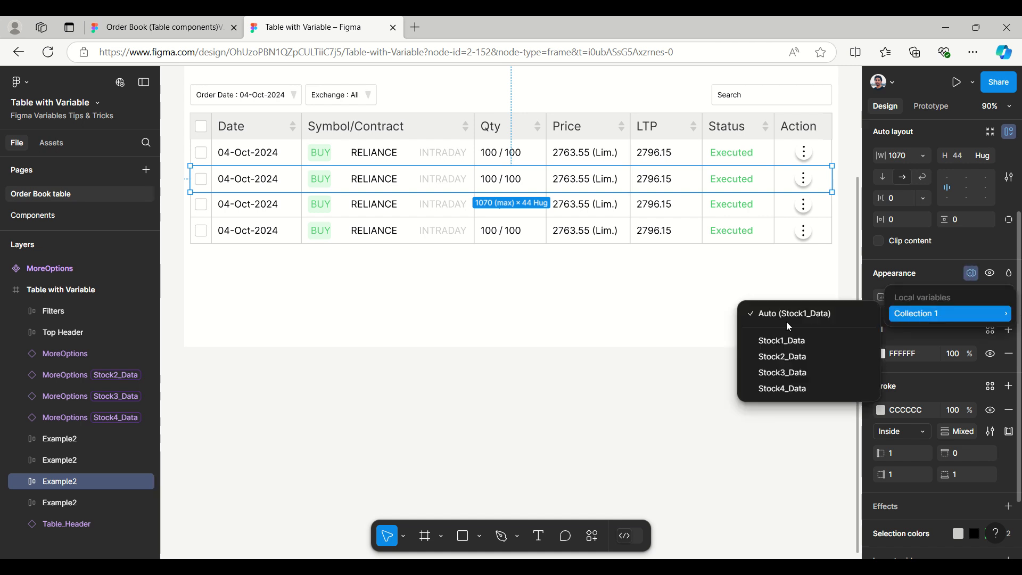
{"action": "left_click", "coordinate": [782, 356]}
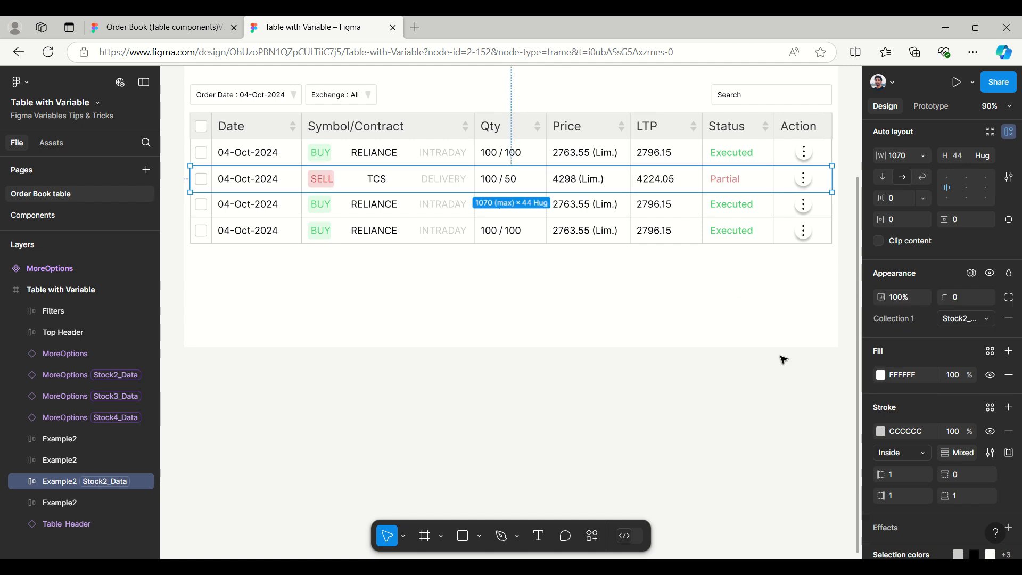
Step: Apply the Stock3_Data mode of Collection 1 to the third table row
{"action": "left_click", "coordinate": [233, 204]}
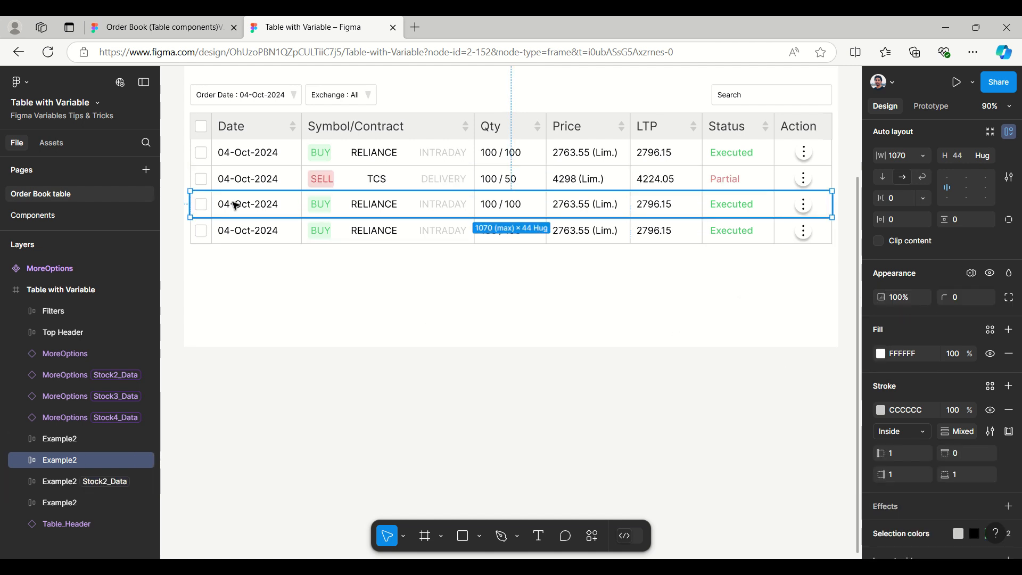
{"action": "left_click", "coordinate": [971, 273]}
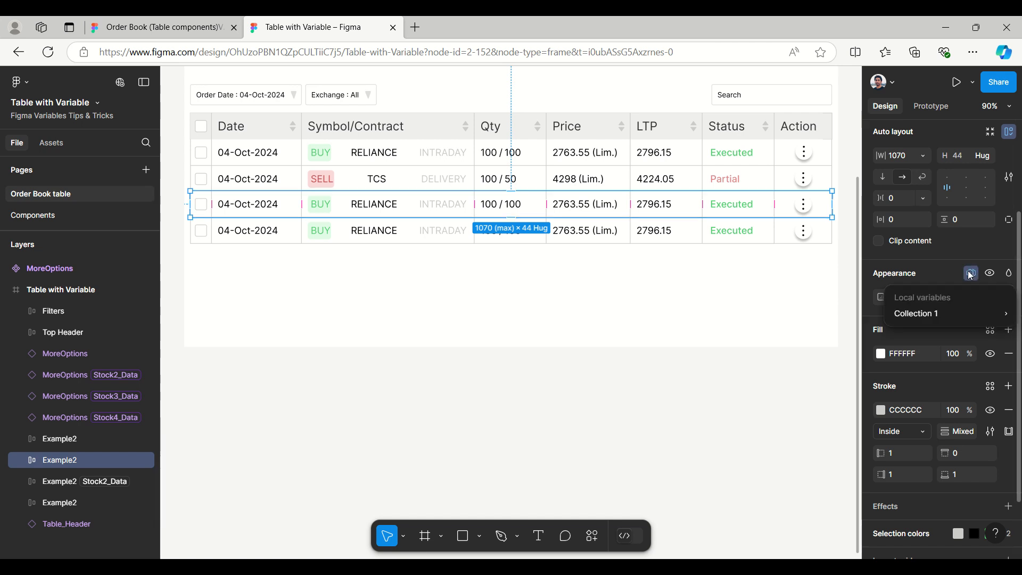
{"action": "mouse_move", "coordinate": [926, 322]}
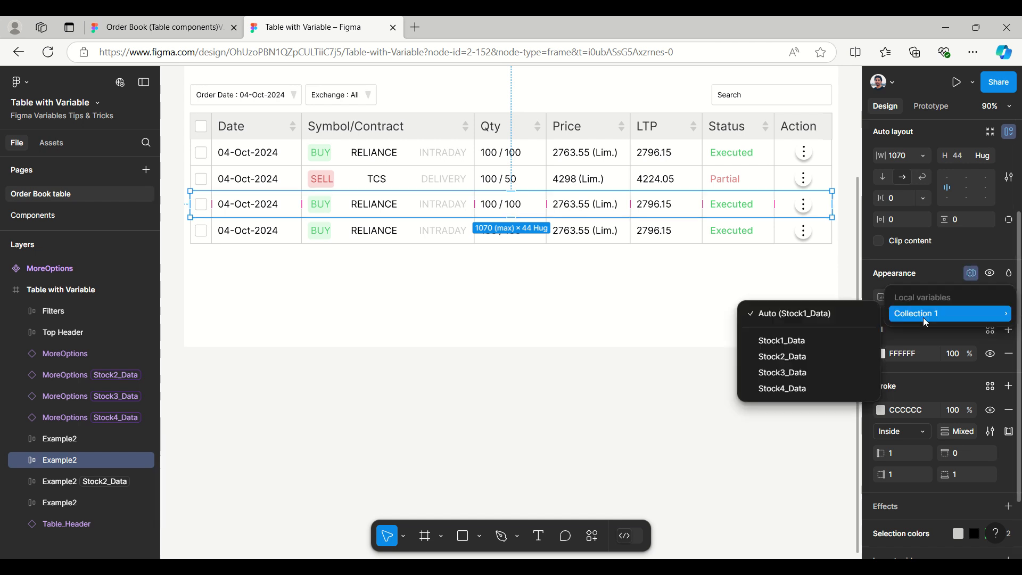
{"action": "left_click", "coordinate": [806, 384]}
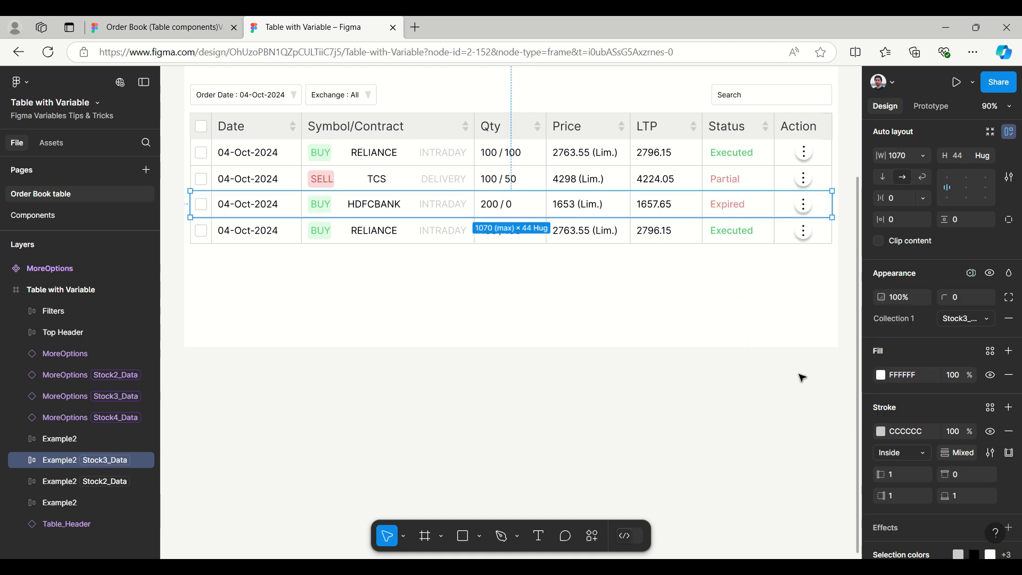
Step: Assign the Stock4_Data mode of Collection 1 to the fourth table row
{"action": "left_click", "coordinate": [407, 233]}
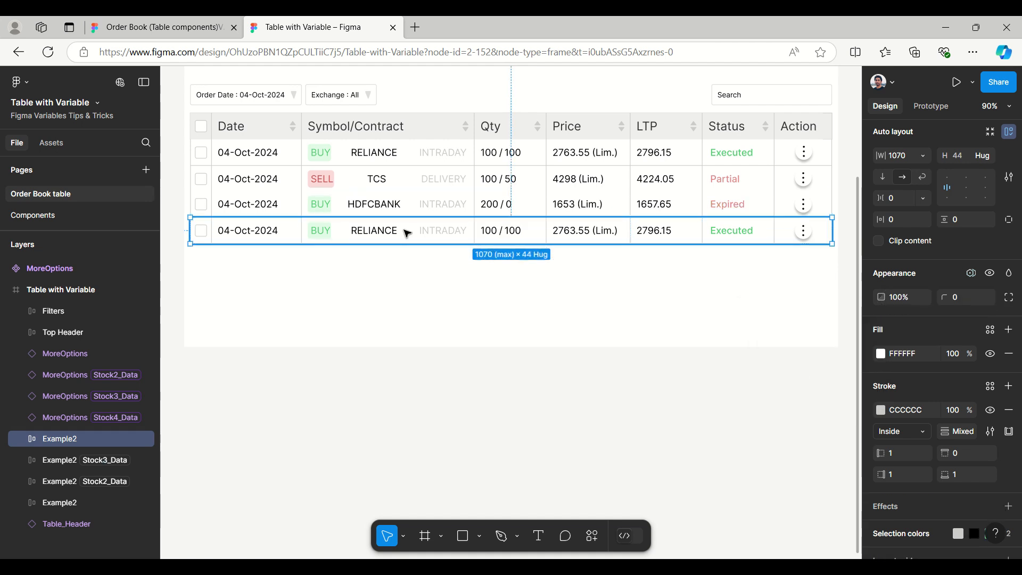
{"action": "left_click", "coordinate": [970, 273]}
{"action": "mouse_move", "coordinate": [936, 313]}
{"action": "left_click", "coordinate": [808, 390]}
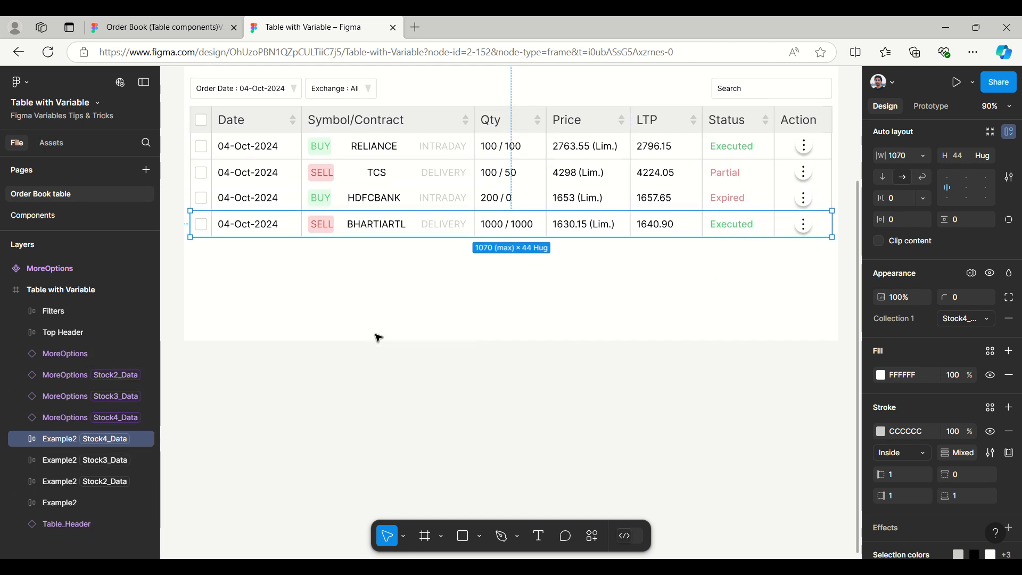
Step: Select the whole Table with Variable frame and present it as a prototype in a new tab
{"action": "scroll", "coordinate": [377, 336], "scroll_direction": "up", "scroll_amount": 3}
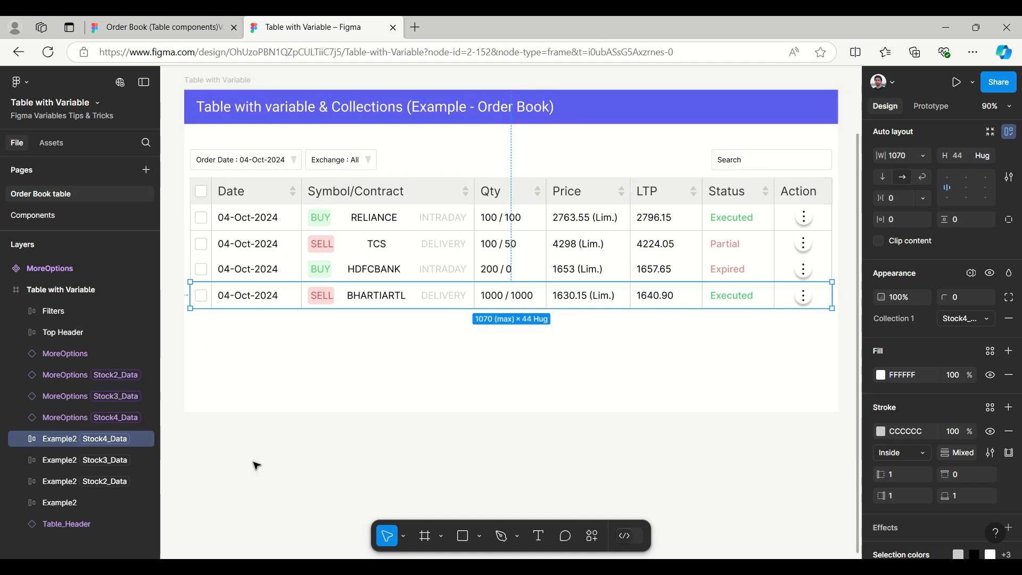
{"action": "left_click", "coordinate": [73, 200]}
{"action": "left_click", "coordinate": [203, 80]}
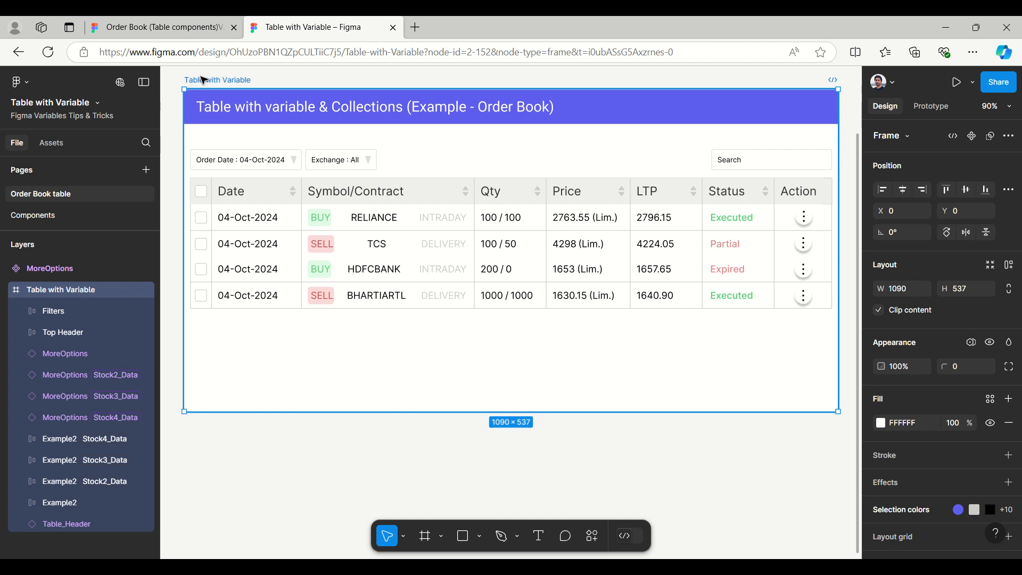
{"action": "left_click", "coordinate": [973, 82]}
{"action": "left_click", "coordinate": [934, 107]}
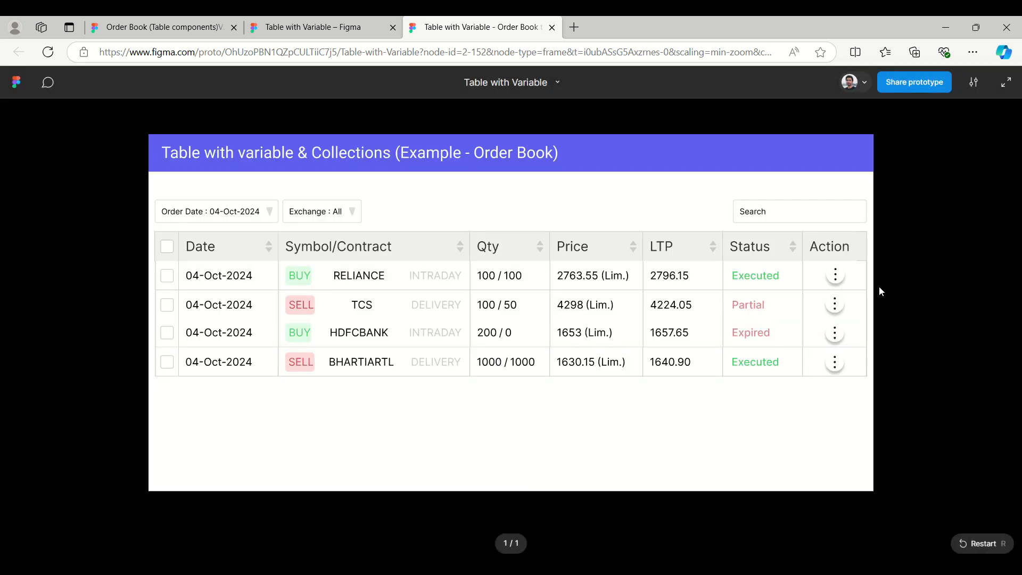
Step: Choose the row actions in the prototype: Reorder for RELIANCE, Cancel for TCS, Reorder for HDFCBANK and GTT for BHARTIARTL
{"action": "left_click", "coordinate": [835, 275]}
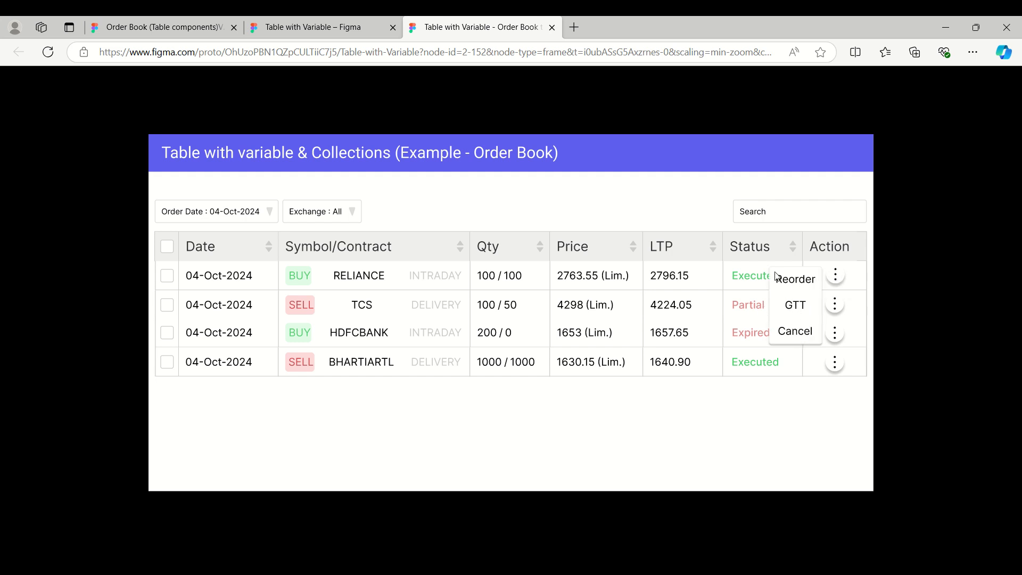
{"action": "left_click", "coordinate": [796, 281]}
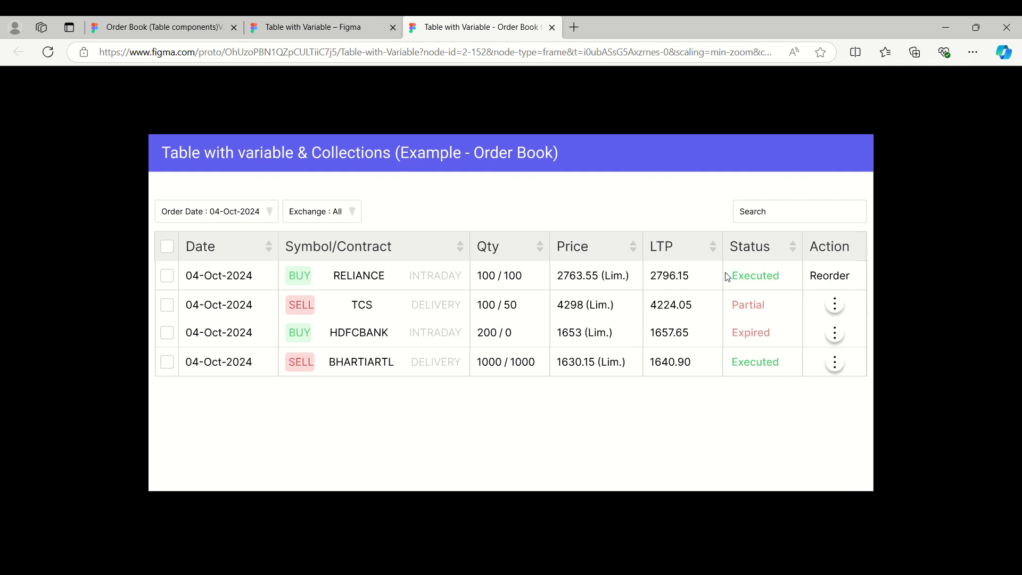
{"action": "left_click", "coordinate": [835, 308]}
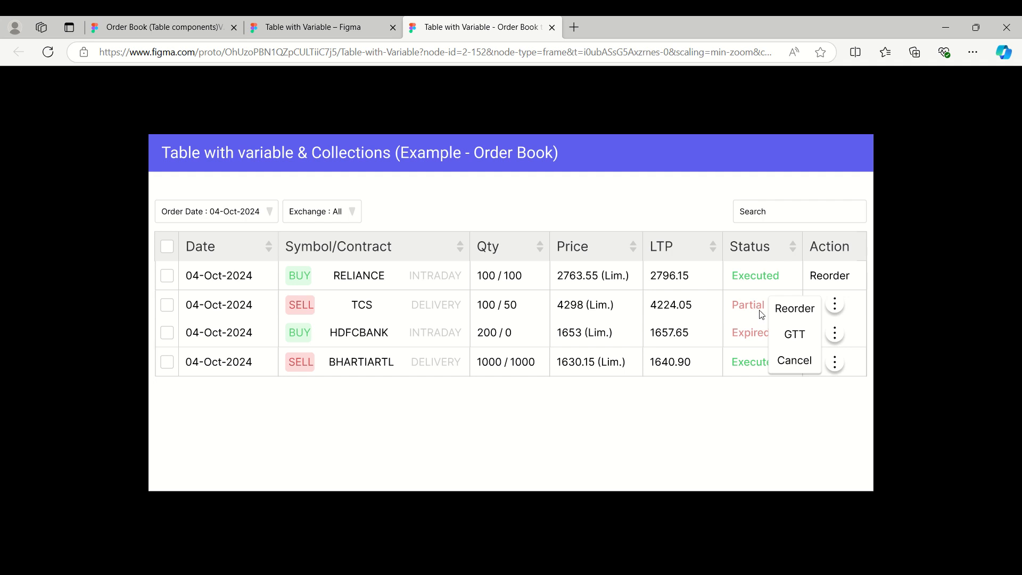
{"action": "left_click", "coordinate": [794, 362]}
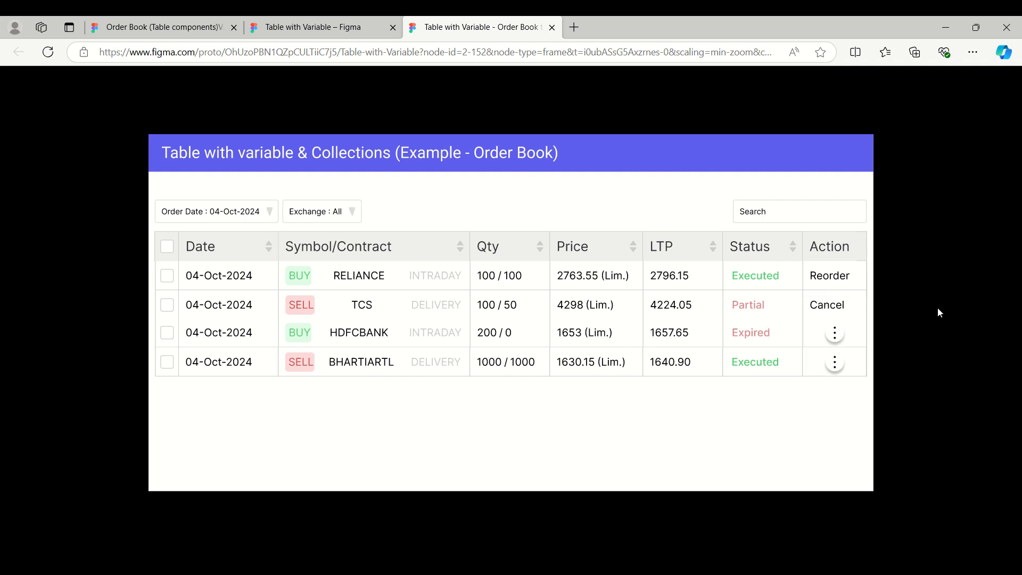
{"action": "left_click", "coordinate": [841, 338]}
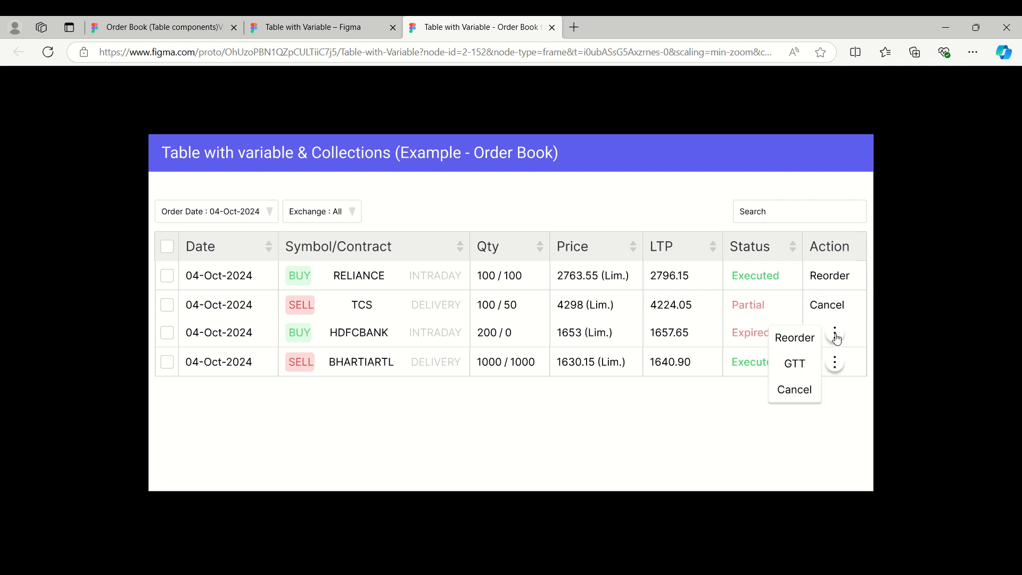
{"action": "left_click", "coordinate": [793, 341]}
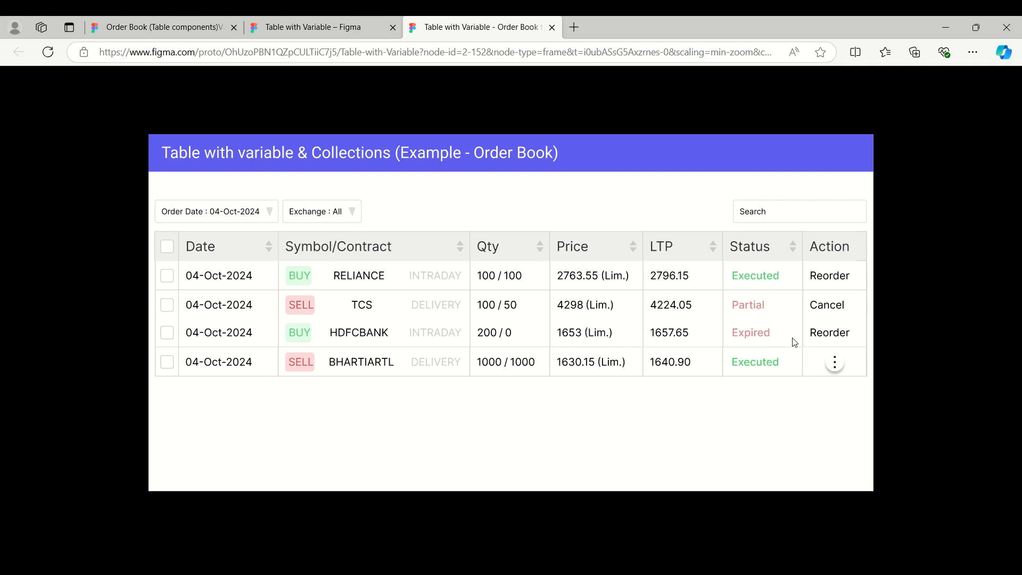
{"action": "left_click", "coordinate": [833, 364]}
{"action": "left_click", "coordinate": [794, 393]}
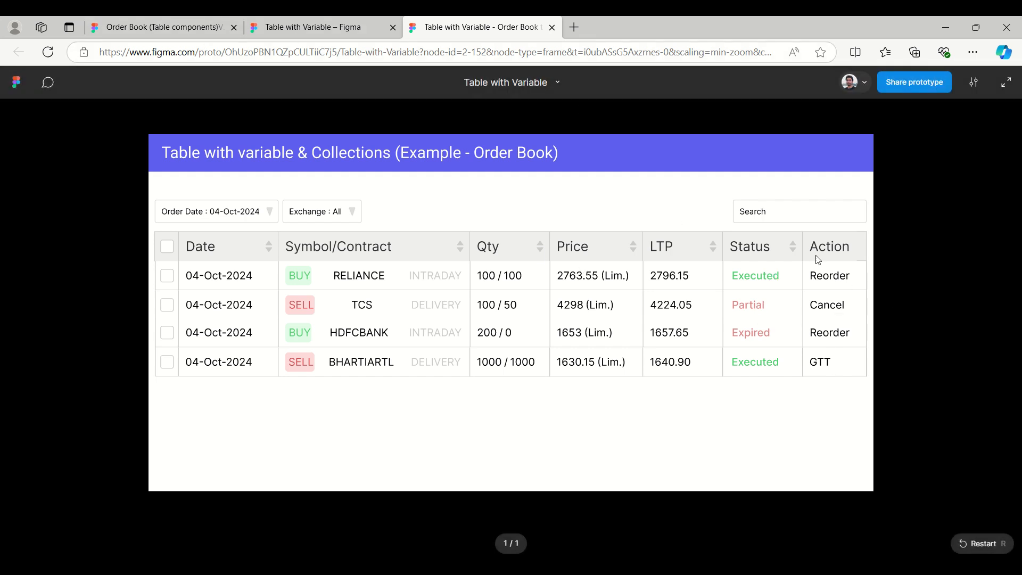
Step: Tick the checkboxes of all four stock rows in the prototype table after a glance at the Order Book components file
{"action": "left_click", "coordinate": [143, 28]}
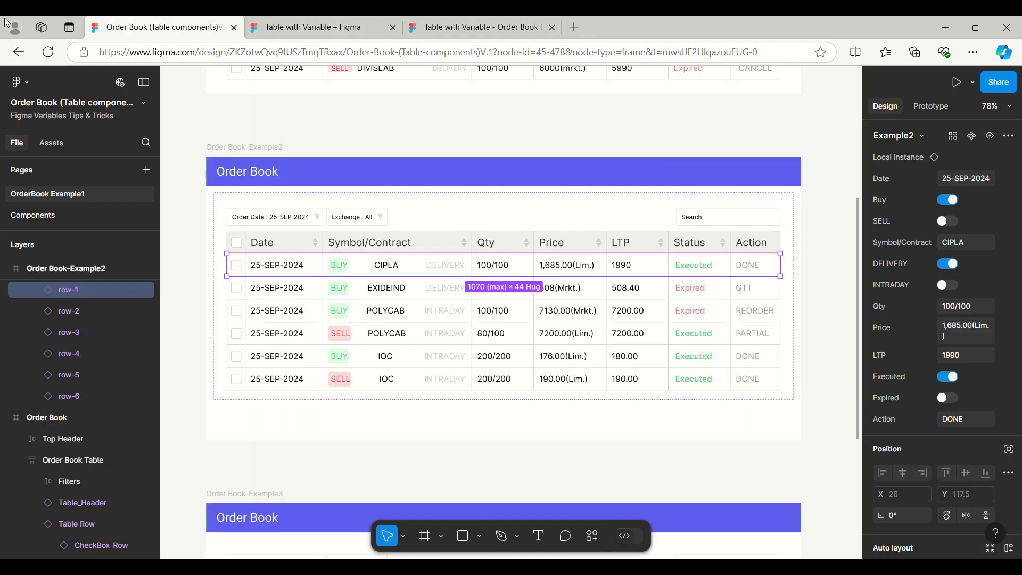
{"action": "left_click", "coordinate": [503, 29]}
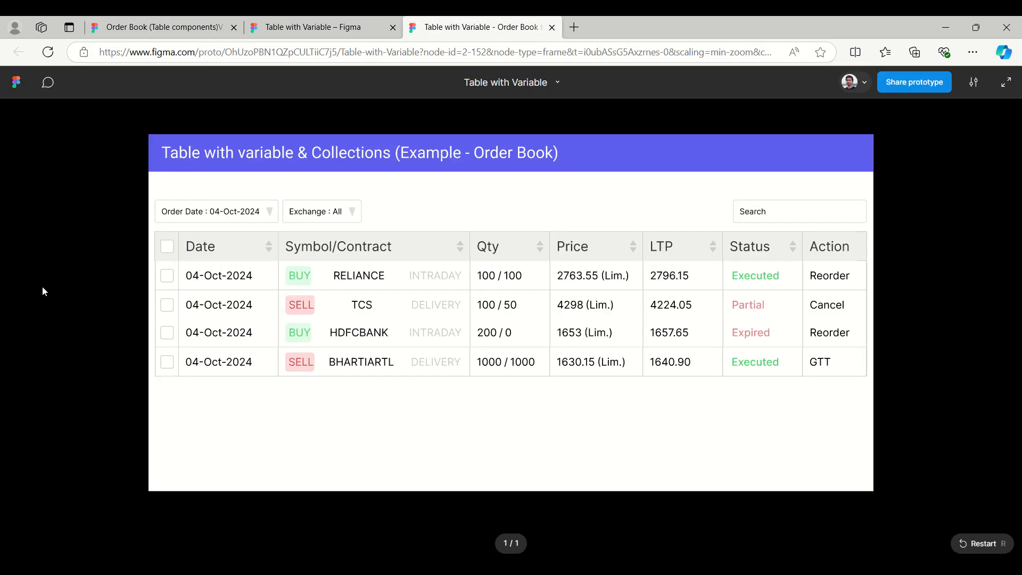
{"action": "left_click", "coordinate": [166, 276]}
{"action": "left_click", "coordinate": [167, 307]}
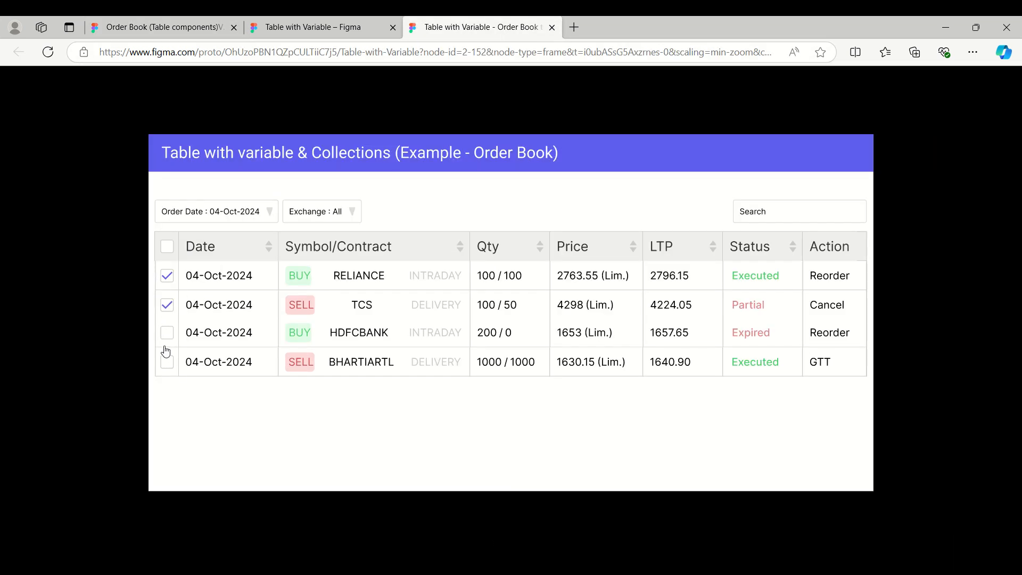
{"action": "left_click", "coordinate": [166, 333]}
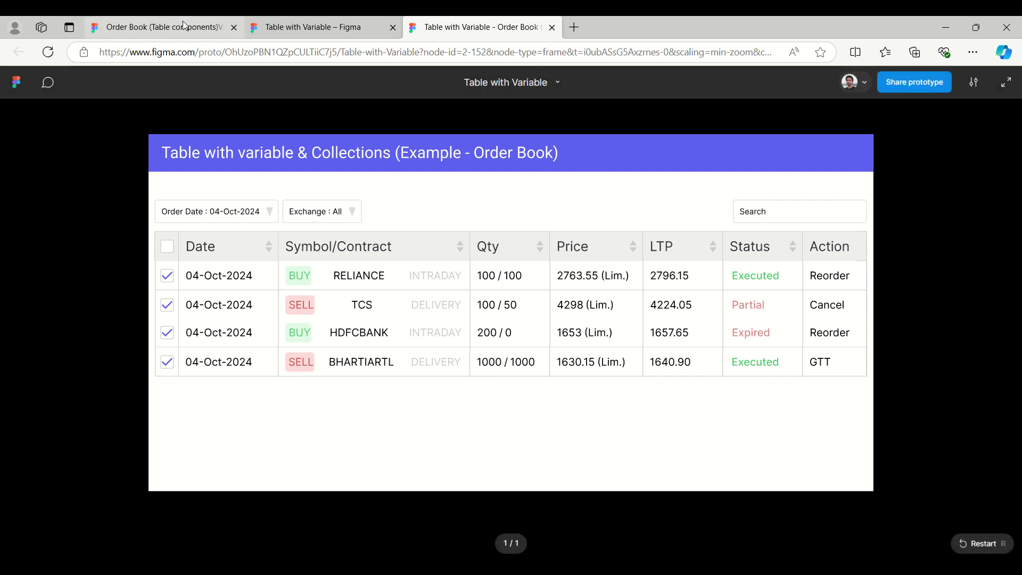
Step: Review the Order Book-Example2 table in the Order Book (Table components) file
{"action": "left_click", "coordinate": [165, 27]}
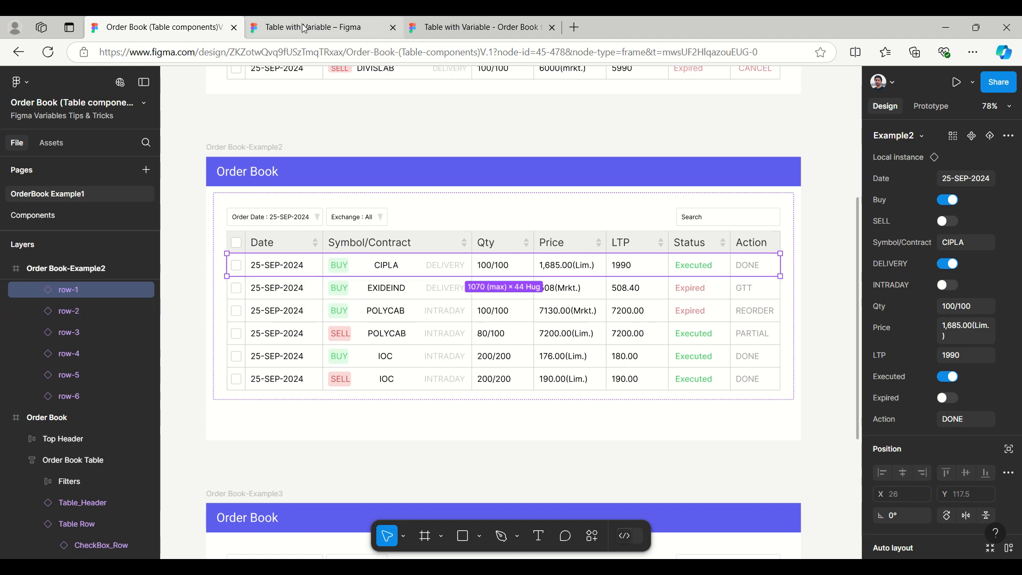
{"action": "scroll", "coordinate": [420, 359], "scroll_direction": "down", "scroll_amount": 2}
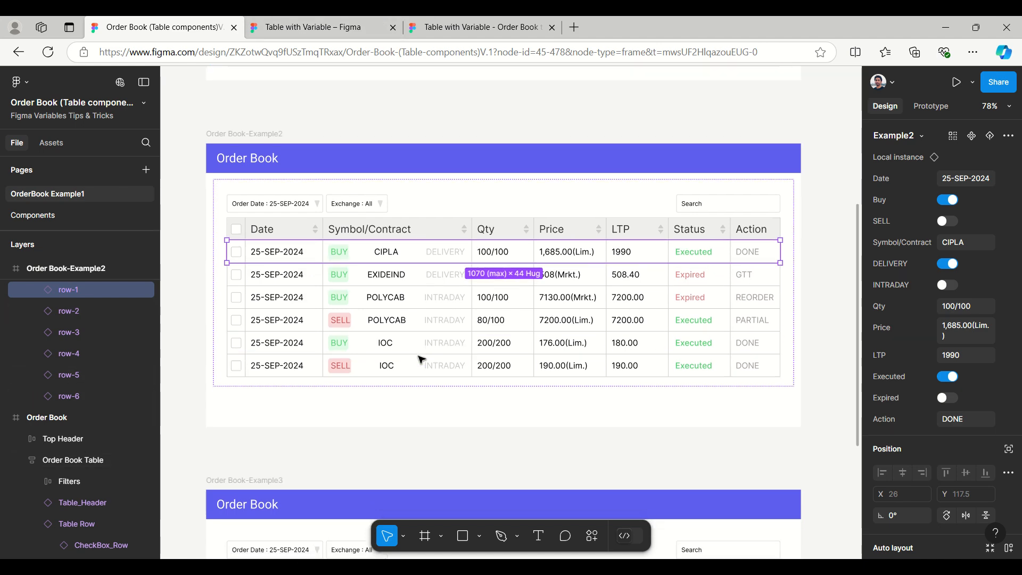
{"action": "scroll", "coordinate": [421, 358], "scroll_direction": "up", "scroll_amount": 2}
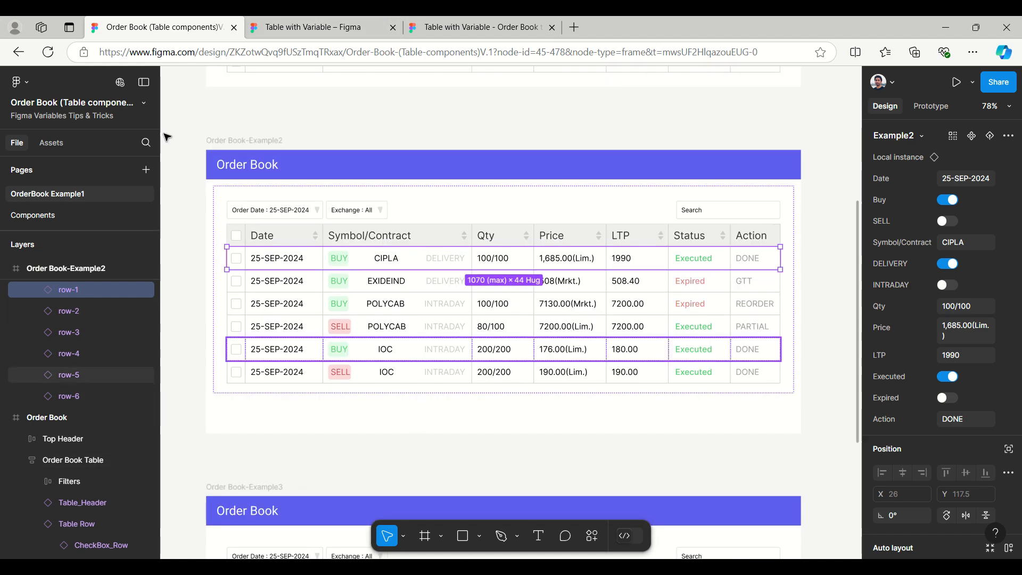
Step: Return to the Table with Variable design file and select the RELIANCE row's Symbol/Contract frame, expanding it to its text layer
{"action": "left_click", "coordinate": [319, 27]}
{"action": "scroll", "coordinate": [393, 346], "scroll_direction": "up", "scroll_amount": 1}
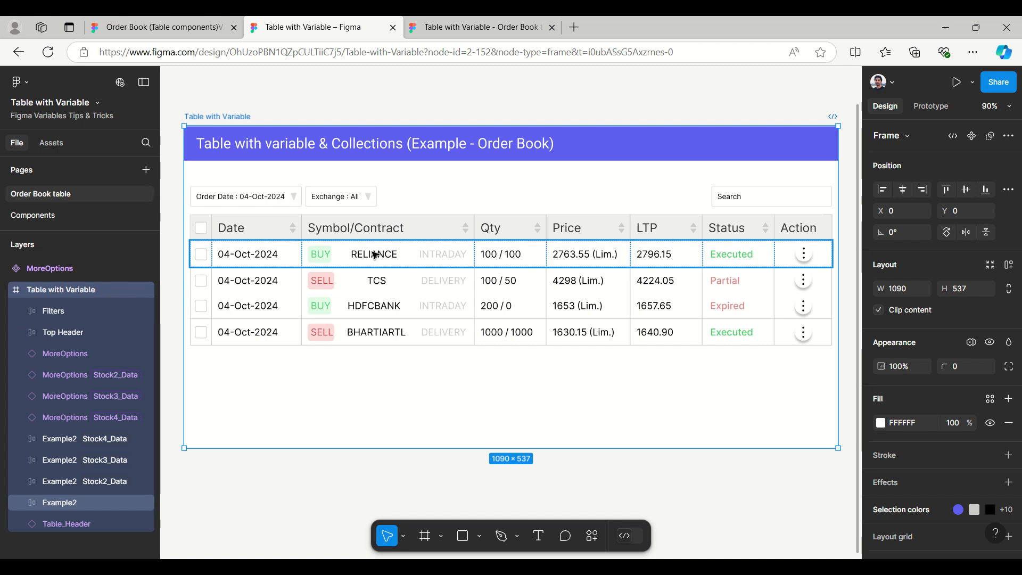
{"action": "left_click", "coordinate": [375, 255]}
{"action": "double_click", "coordinate": [375, 255]}
{"action": "double_click", "coordinate": [376, 255]}
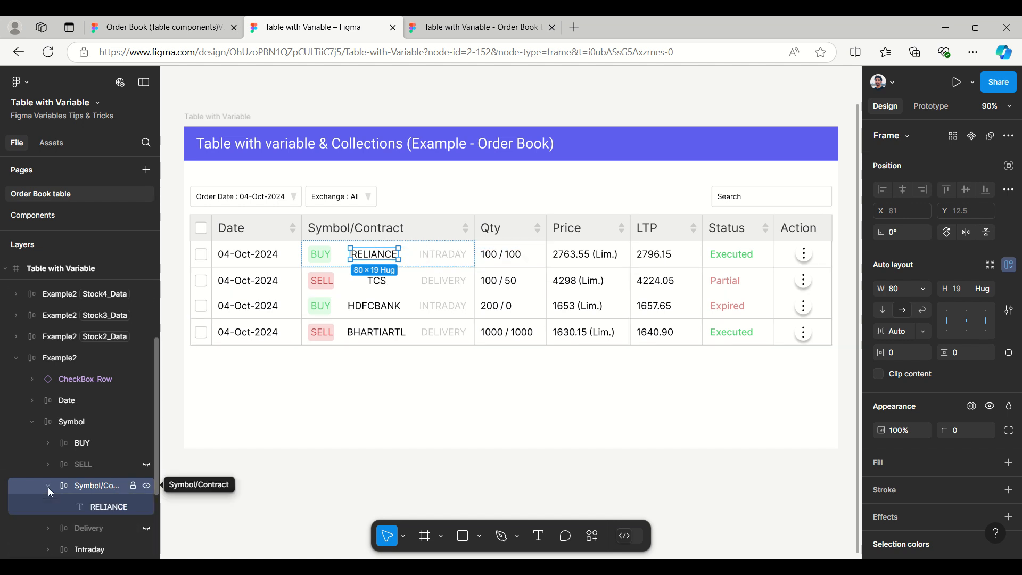
Step: Expand the Stock2_Data row down to its Symbol/Contract frame and select only the TCS text layer
{"action": "scroll", "coordinate": [48, 452], "scroll_direction": "up", "scroll_amount": 3}
{"action": "scroll", "coordinate": [48, 449], "scroll_direction": "down", "scroll_amount": 5}
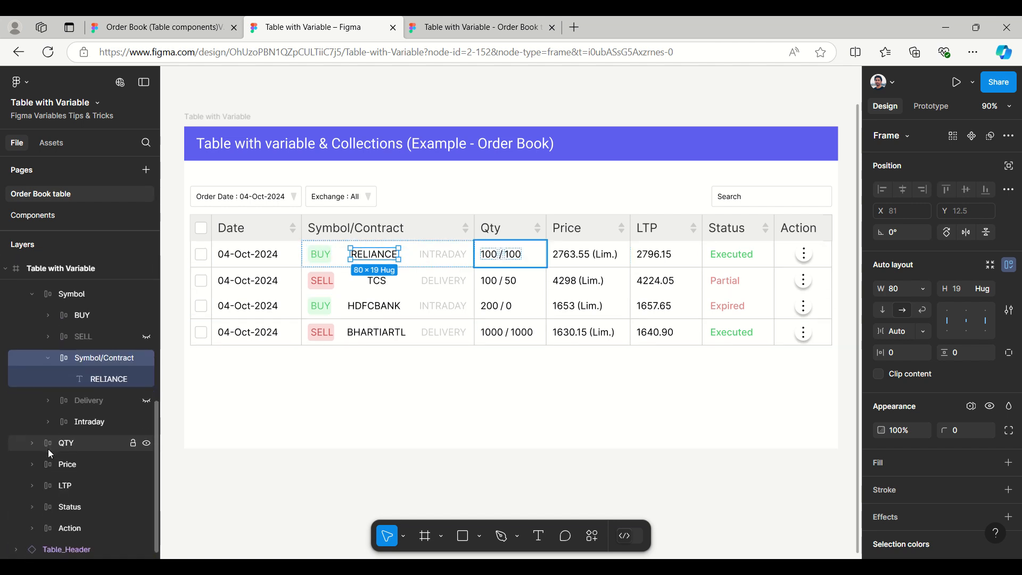
{"action": "scroll", "coordinate": [48, 449], "scroll_direction": "up", "scroll_amount": 1}
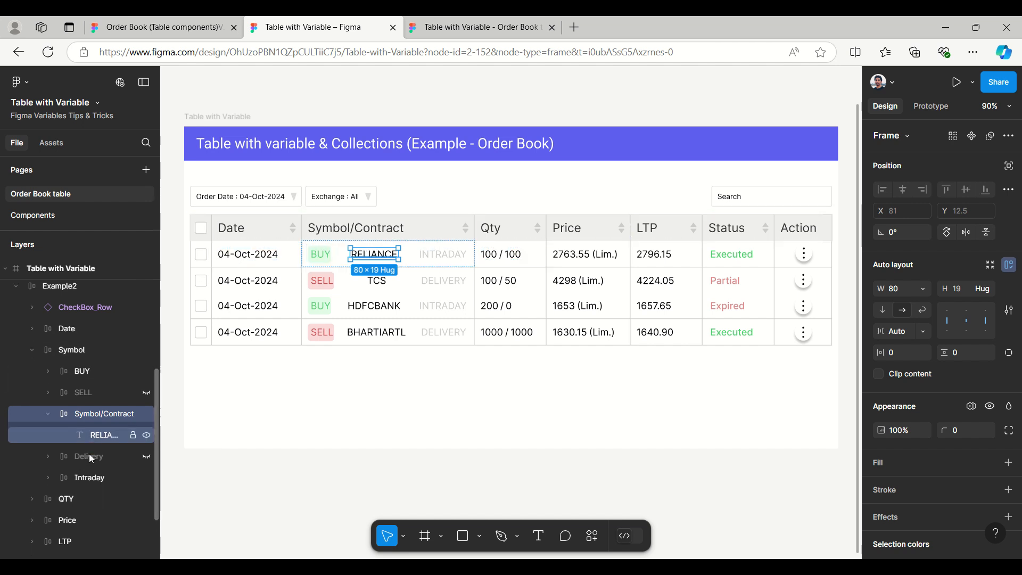
{"action": "scroll", "coordinate": [63, 415], "scroll_direction": "up", "scroll_amount": 3}
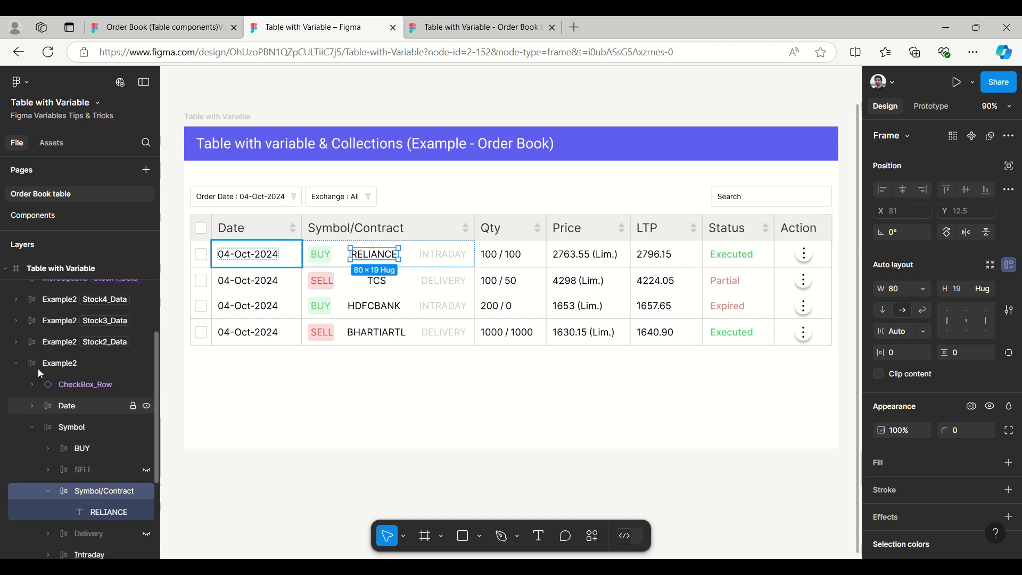
{"action": "left_click", "coordinate": [17, 342]}
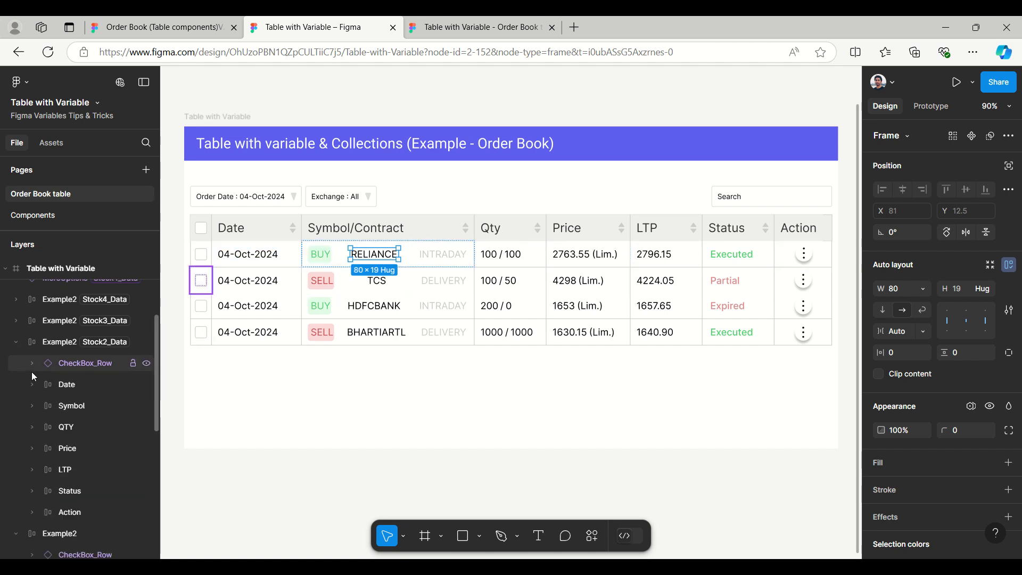
{"action": "left_click", "coordinate": [31, 407]}
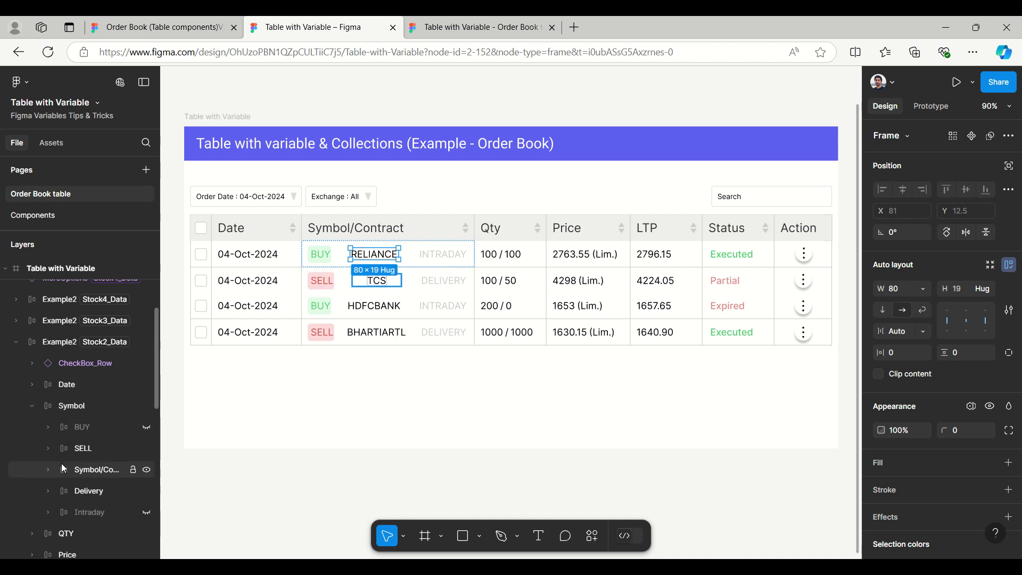
{"action": "left_click", "coordinate": [47, 470]}
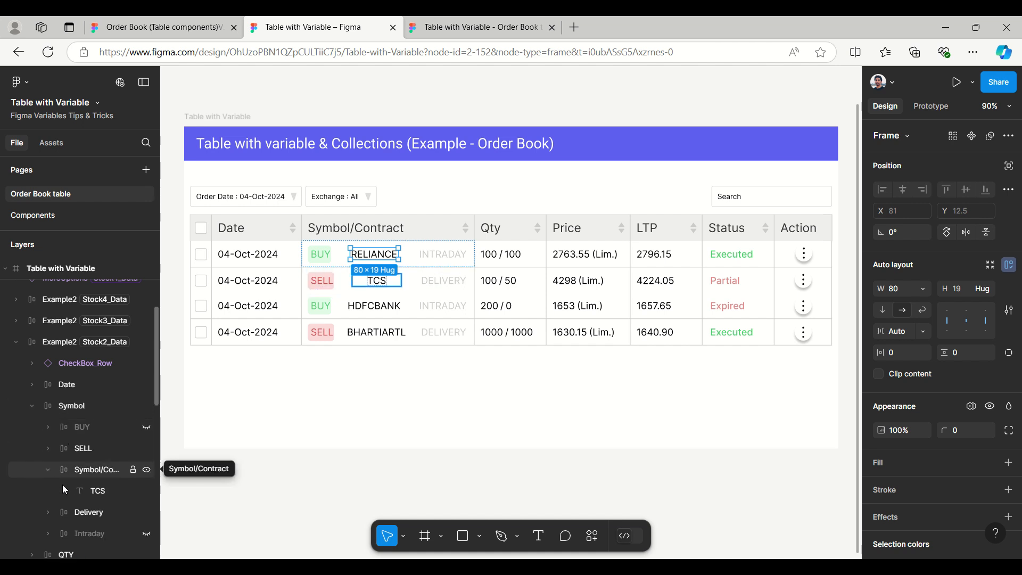
{"action": "left_click", "coordinate": [101, 494], "text": "shift"}
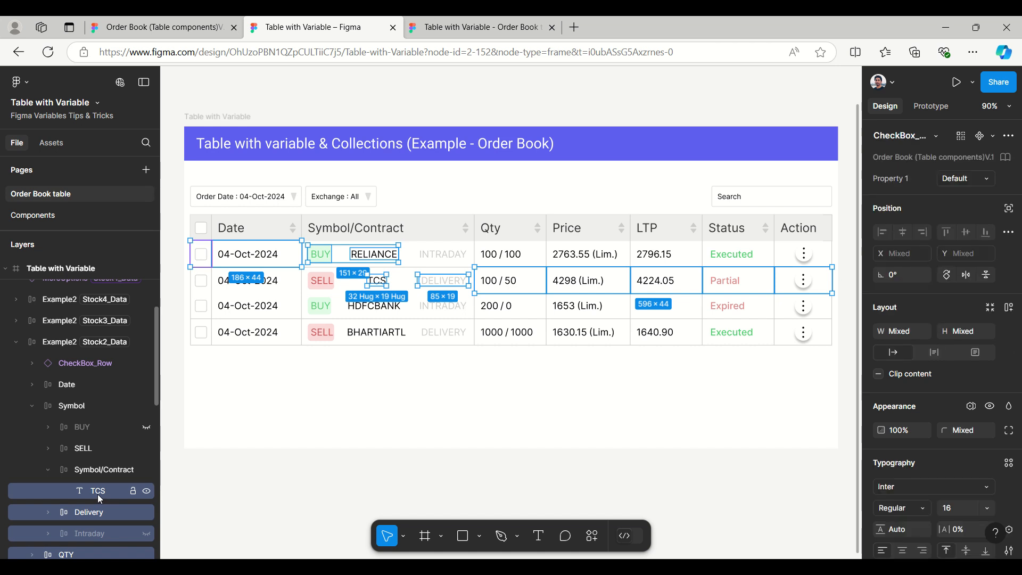
{"action": "left_click", "coordinate": [100, 493]}
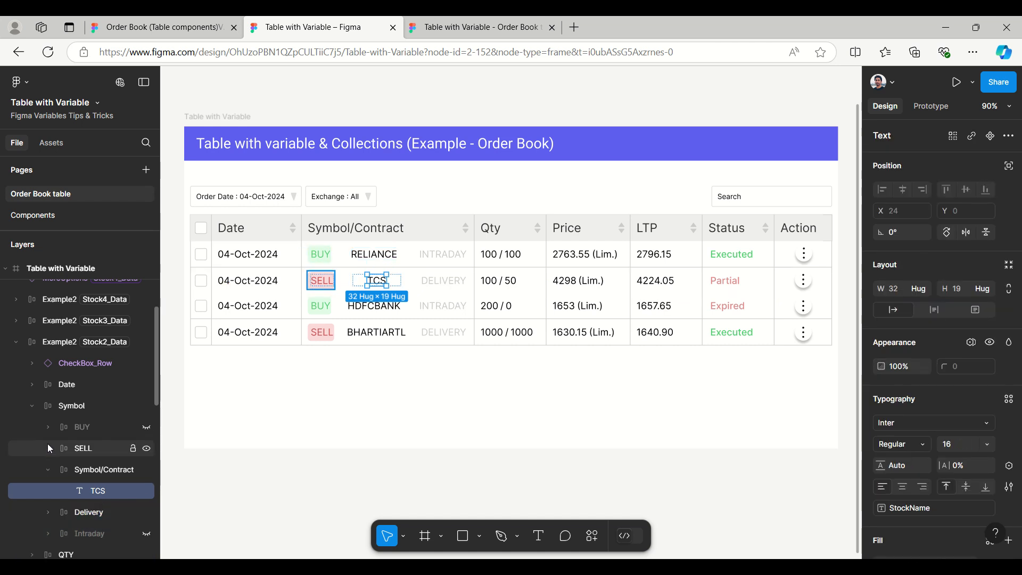
Step: Expand the Stock3_Data and Stock4_Data rows and select the BHARTIARTL text inside the Stock4_Data row's Symbol/Contract frame
{"action": "scroll", "coordinate": [47, 442], "scroll_direction": "up", "scroll_amount": 5}
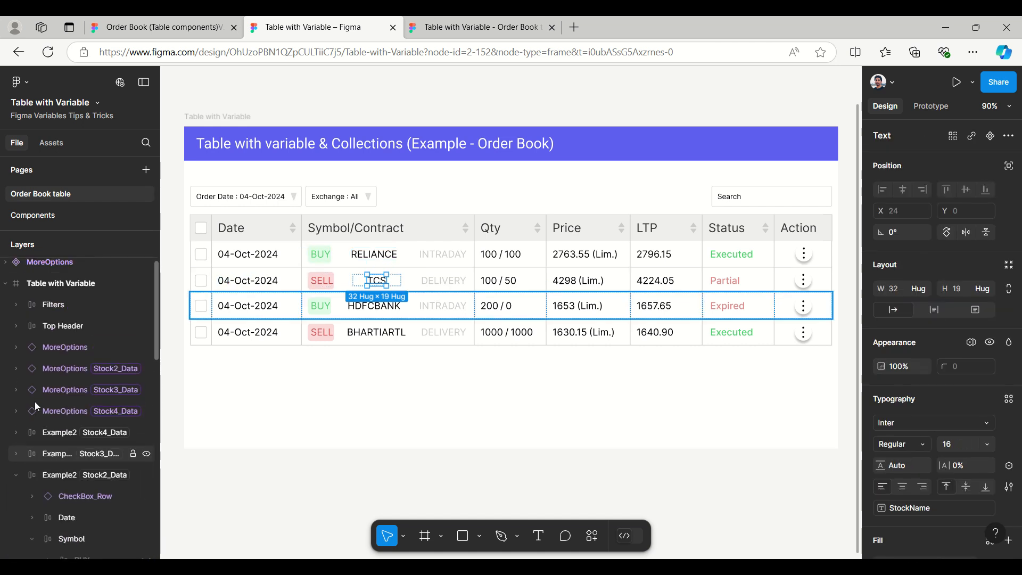
{"action": "left_click", "coordinate": [16, 455]}
{"action": "left_click", "coordinate": [18, 433]}
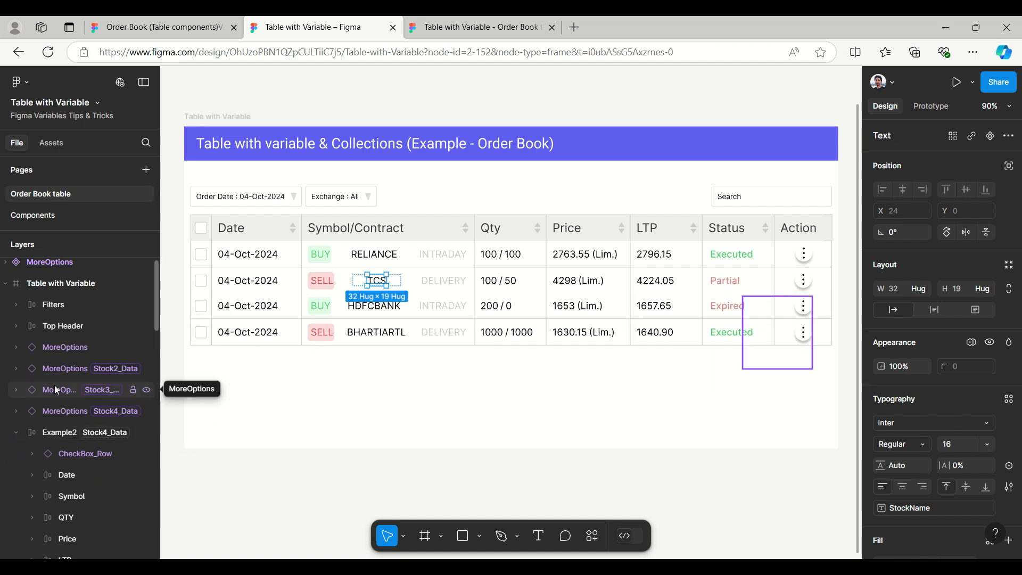
{"action": "scroll", "coordinate": [57, 389], "scroll_direction": "down", "scroll_amount": 3}
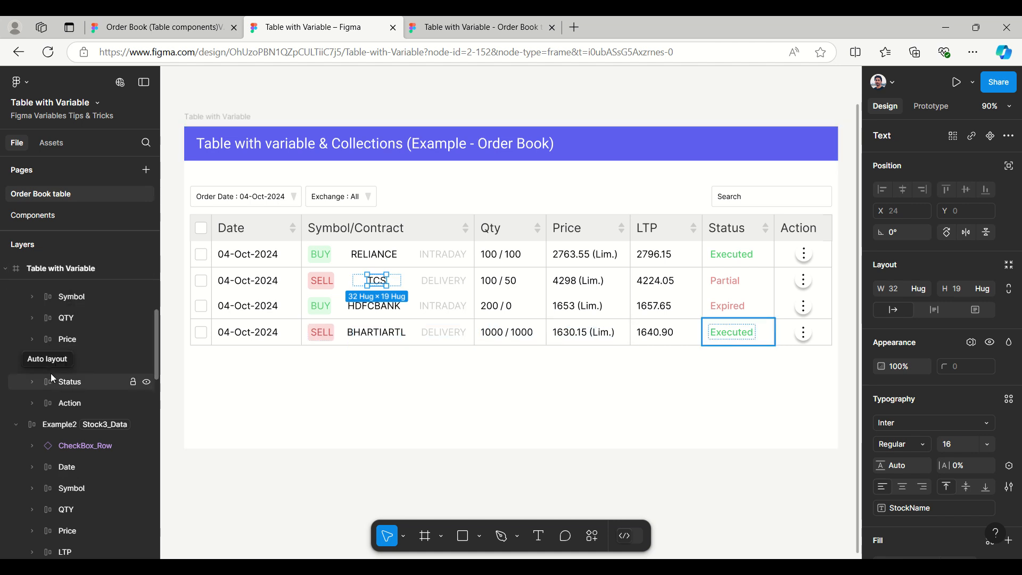
{"action": "scroll", "coordinate": [44, 406], "scroll_direction": "down", "scroll_amount": 6}
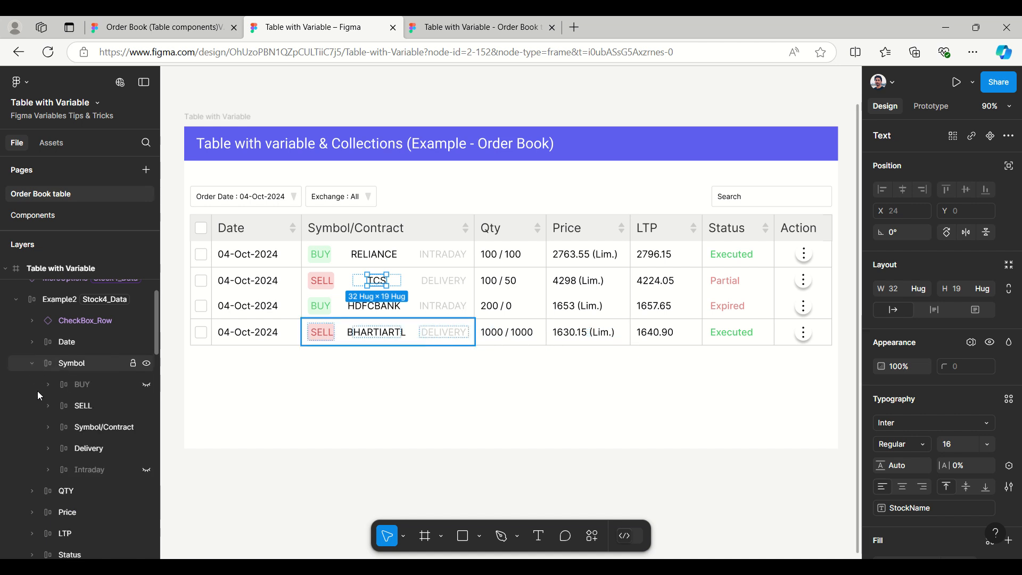
{"action": "left_click", "coordinate": [51, 427]}
{"action": "scroll", "coordinate": [97, 383], "scroll_direction": "down", "scroll_amount": 2}
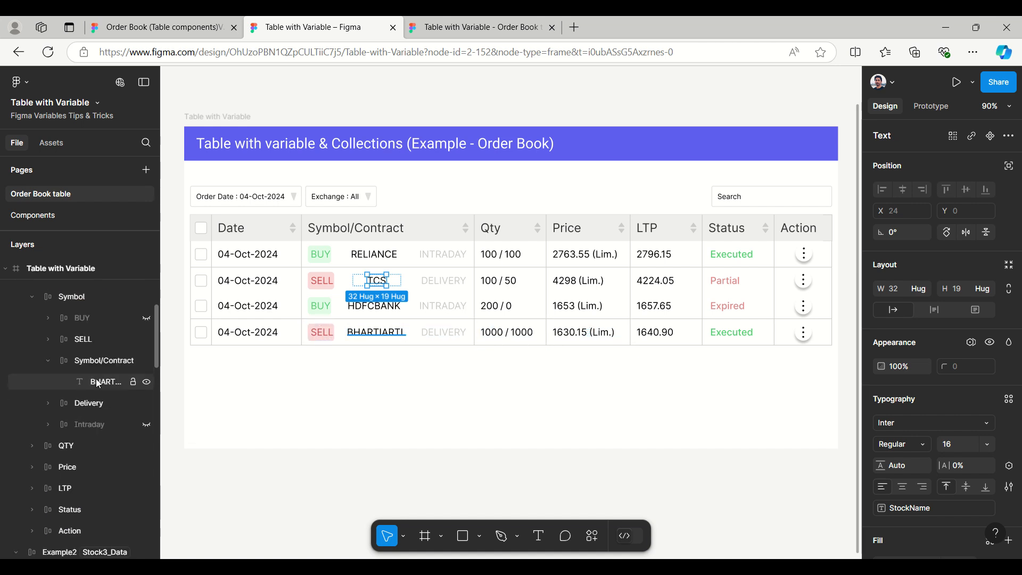
{"action": "left_click", "coordinate": [103, 382]}
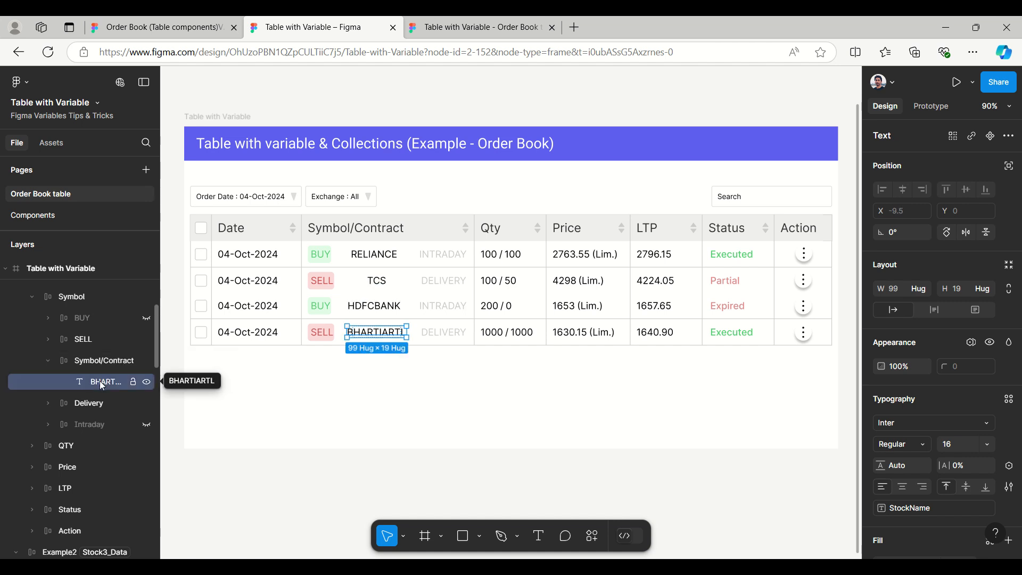
Step: Add the TCS text in the Stock2_Data row and the RELIANCE text in the first row to the current selection
{"action": "scroll", "coordinate": [62, 397], "scroll_direction": "down", "scroll_amount": 1}
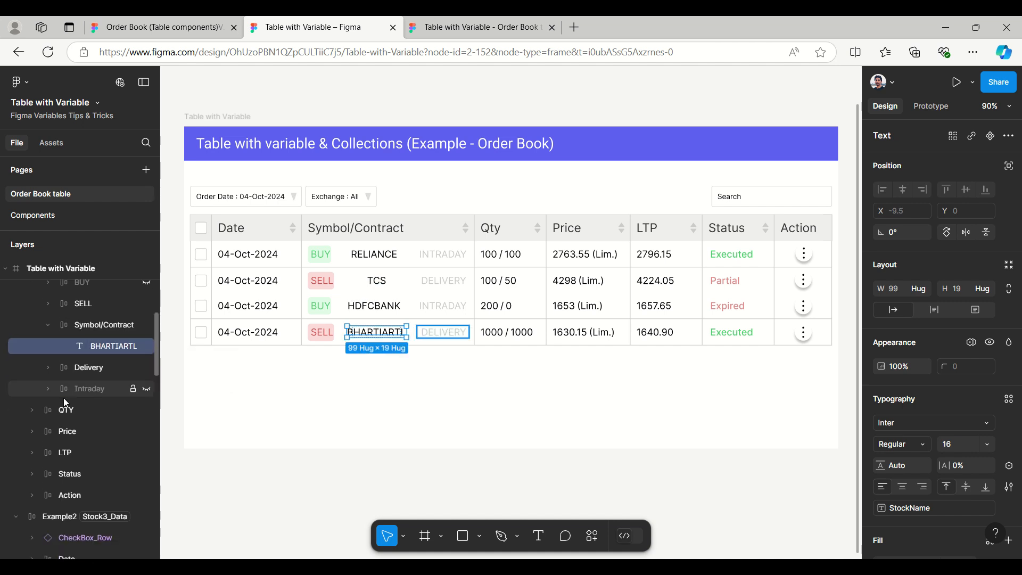
{"action": "scroll", "coordinate": [62, 397], "scroll_direction": "down", "scroll_amount": 6}
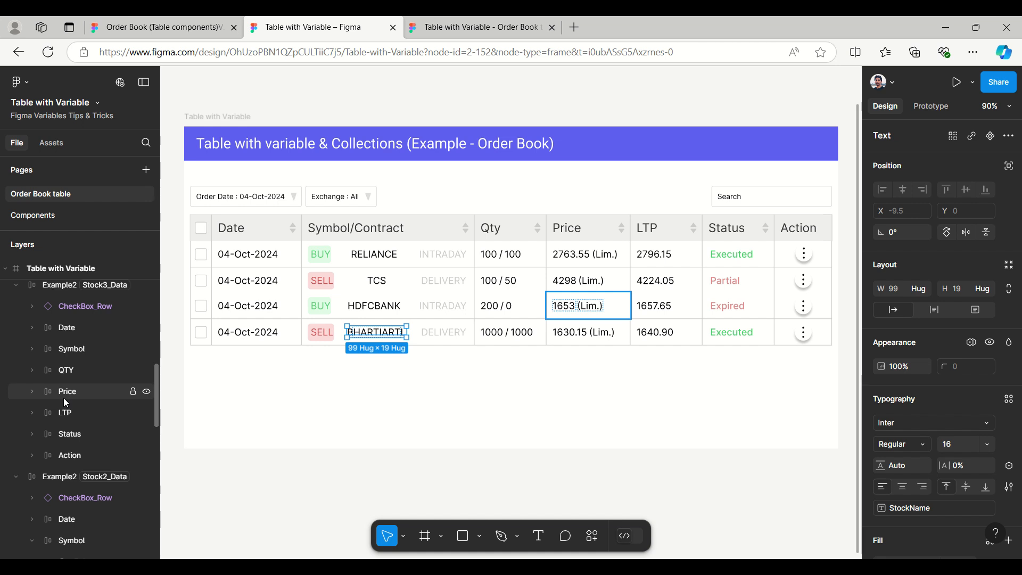
{"action": "scroll", "coordinate": [62, 398], "scroll_direction": "down", "scroll_amount": 5}
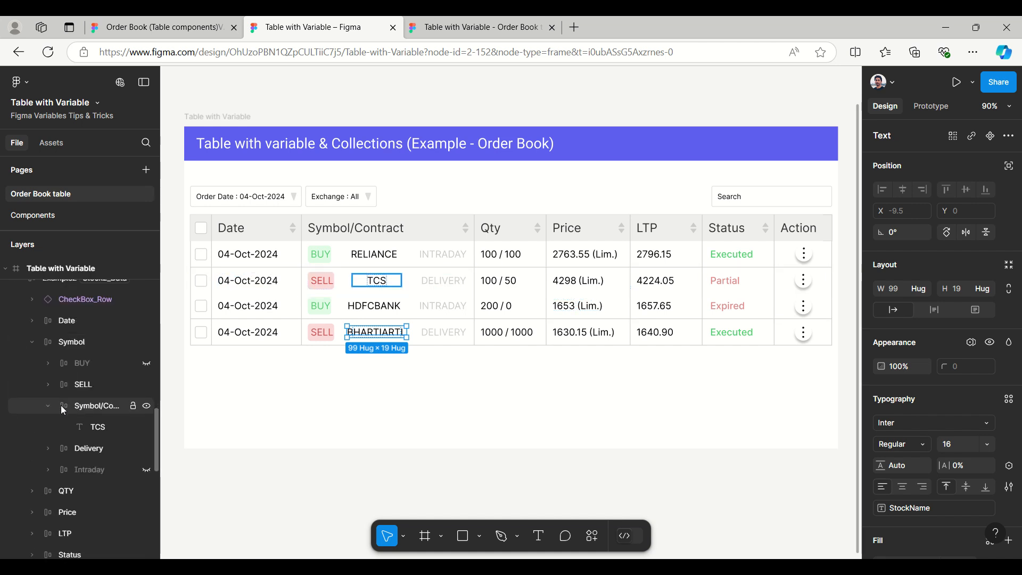
{"action": "left_click", "coordinate": [62, 421], "text": "shift"}
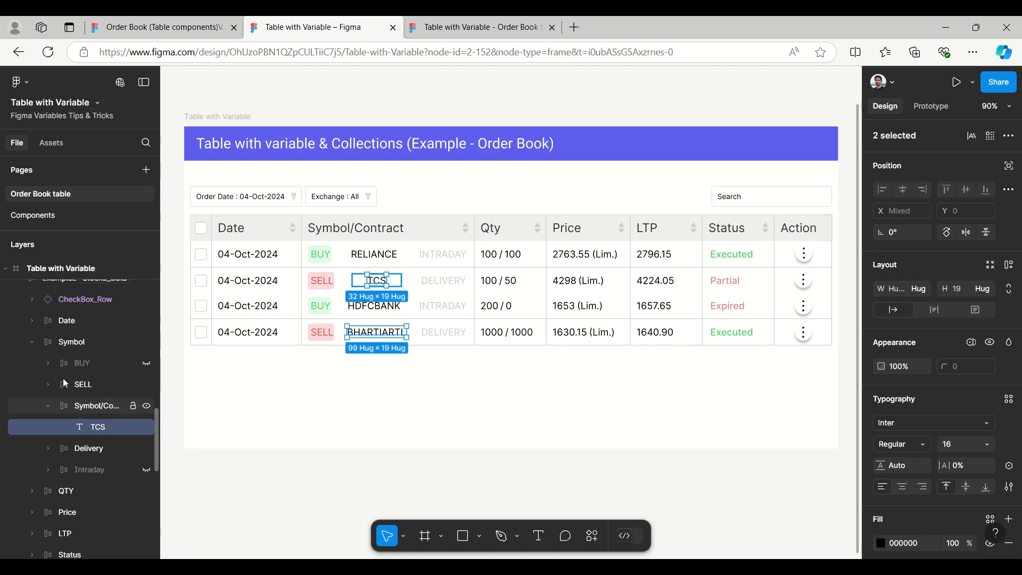
{"action": "scroll", "coordinate": [63, 377], "scroll_direction": "down", "scroll_amount": 4}
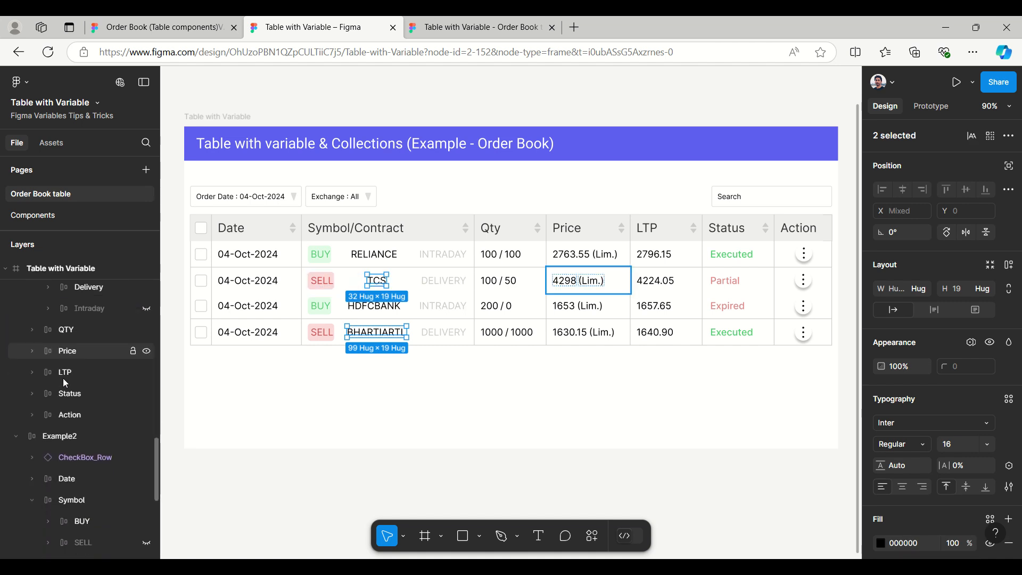
{"action": "scroll", "coordinate": [63, 378], "scroll_direction": "down", "scroll_amount": 4}
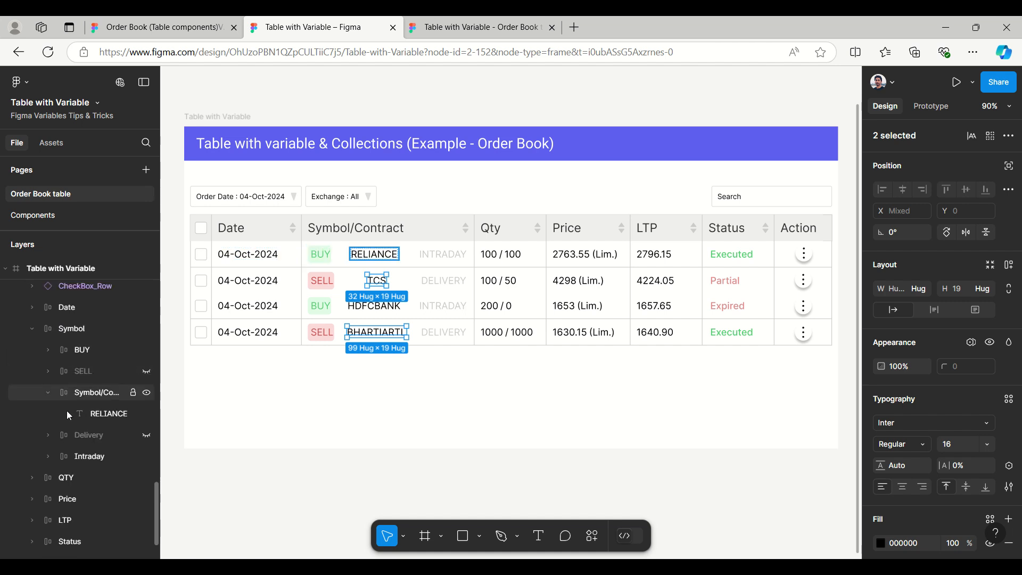
{"action": "left_click", "coordinate": [75, 414], "text": "shift"}
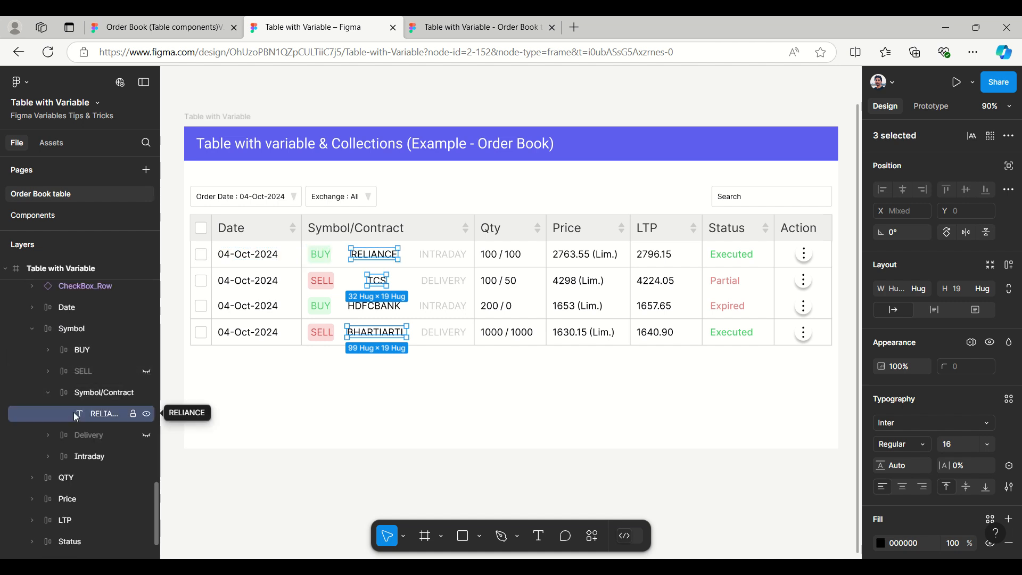
Step: Expand the Stock3_Data row's Symbol and Symbol/Contract frames and add the HDFCBANK text layer to the selection
{"action": "scroll", "coordinate": [75, 417], "scroll_direction": "down", "scroll_amount": 1}
{"action": "scroll", "coordinate": [73, 412], "scroll_direction": "up", "scroll_amount": 5}
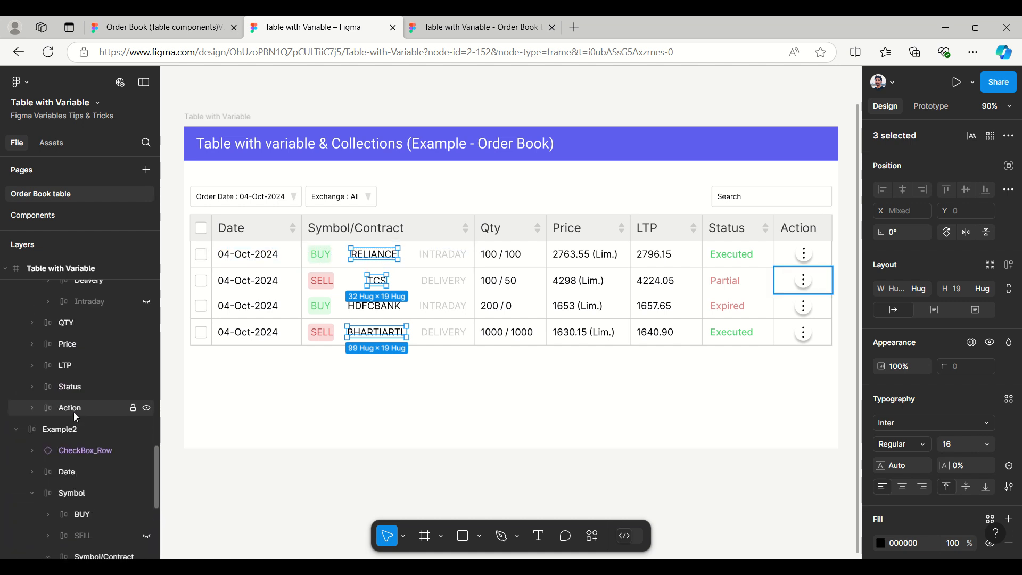
{"action": "scroll", "coordinate": [74, 411], "scroll_direction": "down", "scroll_amount": 5}
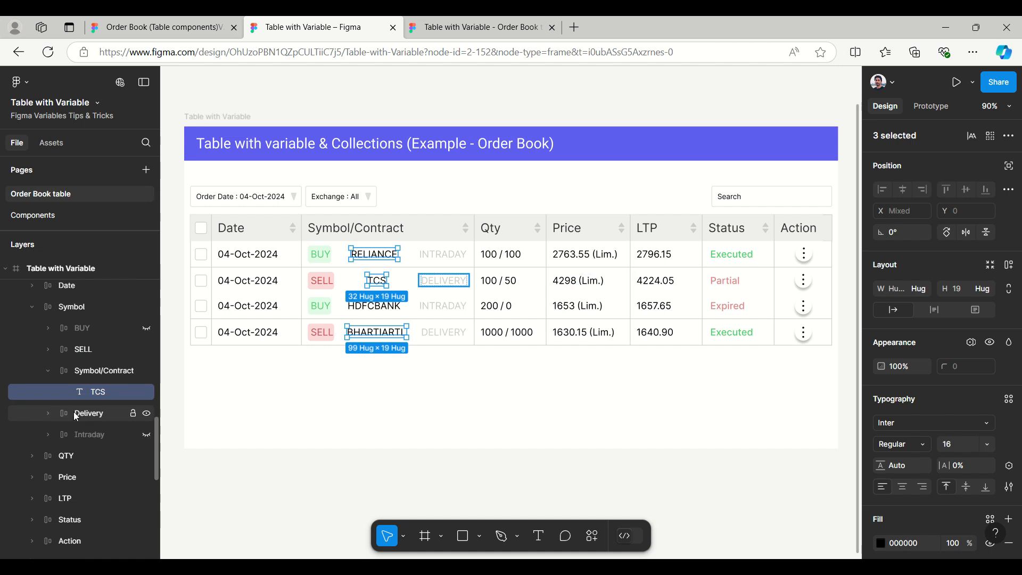
{"action": "scroll", "coordinate": [75, 415], "scroll_direction": "up", "scroll_amount": 2}
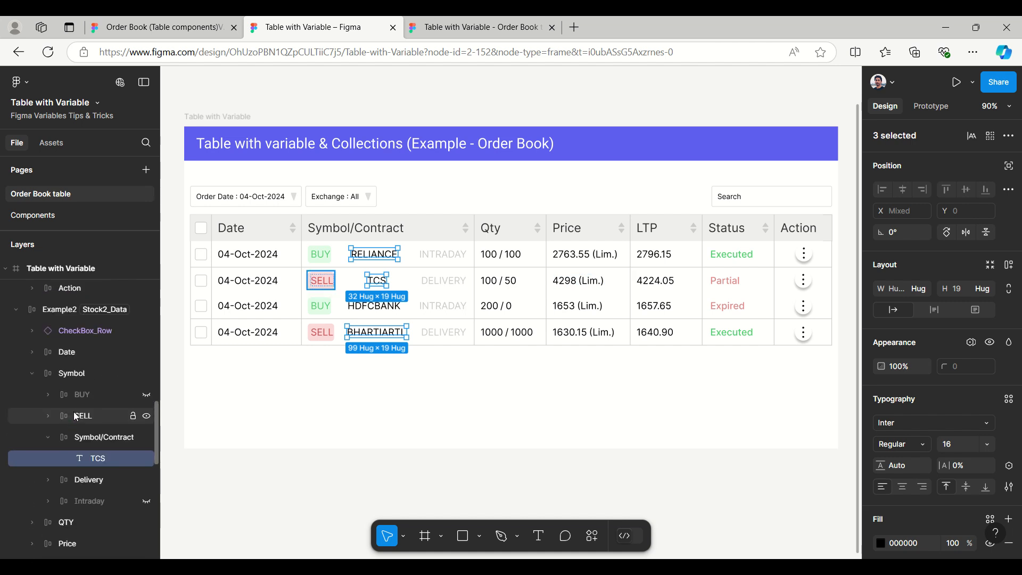
{"action": "scroll", "coordinate": [74, 410], "scroll_direction": "up", "scroll_amount": 2}
{"action": "scroll", "coordinate": [73, 411], "scroll_direction": "down", "scroll_amount": 4}
{"action": "scroll", "coordinate": [74, 411], "scroll_direction": "up", "scroll_amount": 4}
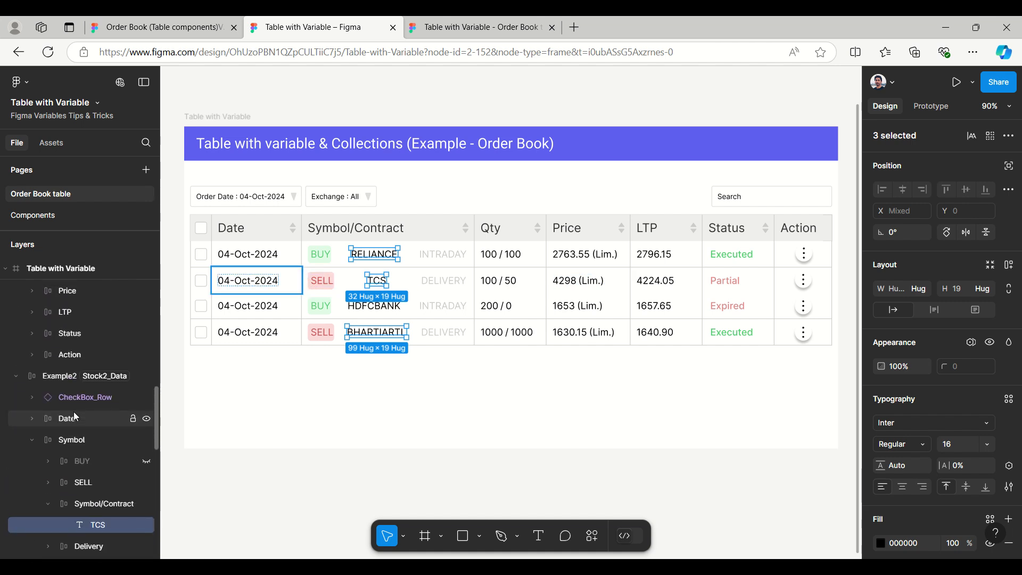
{"action": "scroll", "coordinate": [73, 411], "scroll_direction": "up", "scroll_amount": 4}
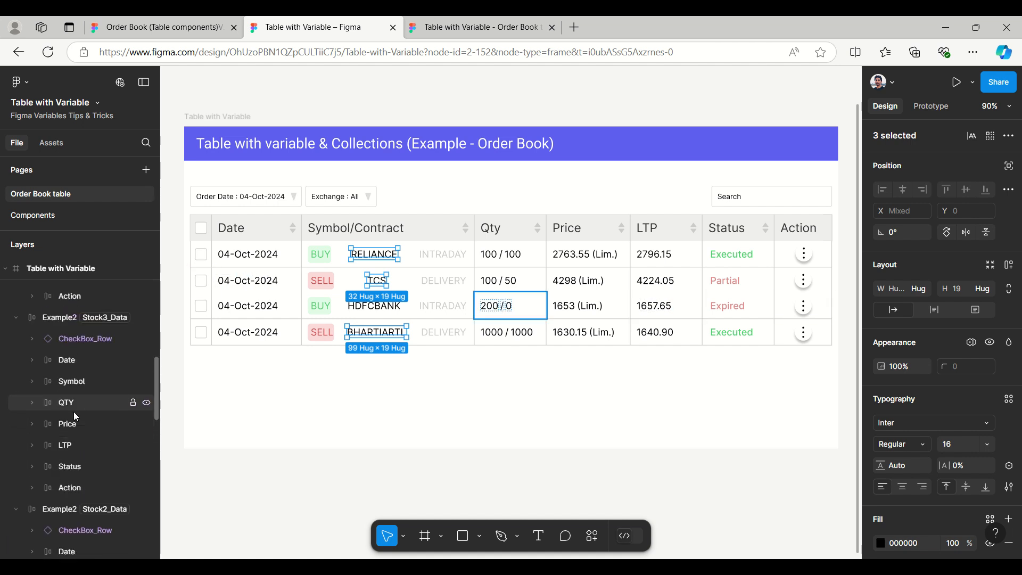
{"action": "left_click", "coordinate": [33, 382]}
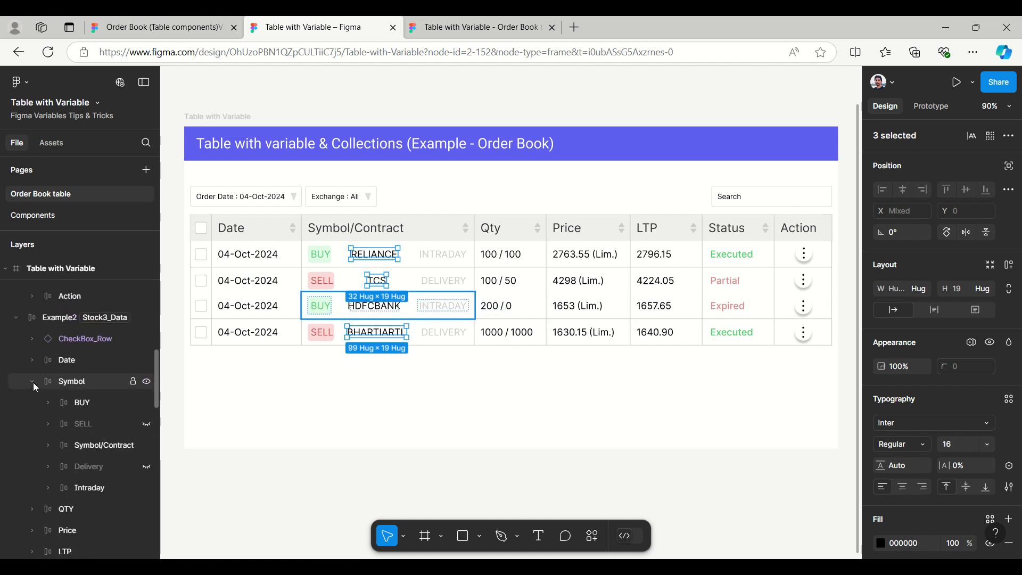
{"action": "left_click", "coordinate": [47, 445]}
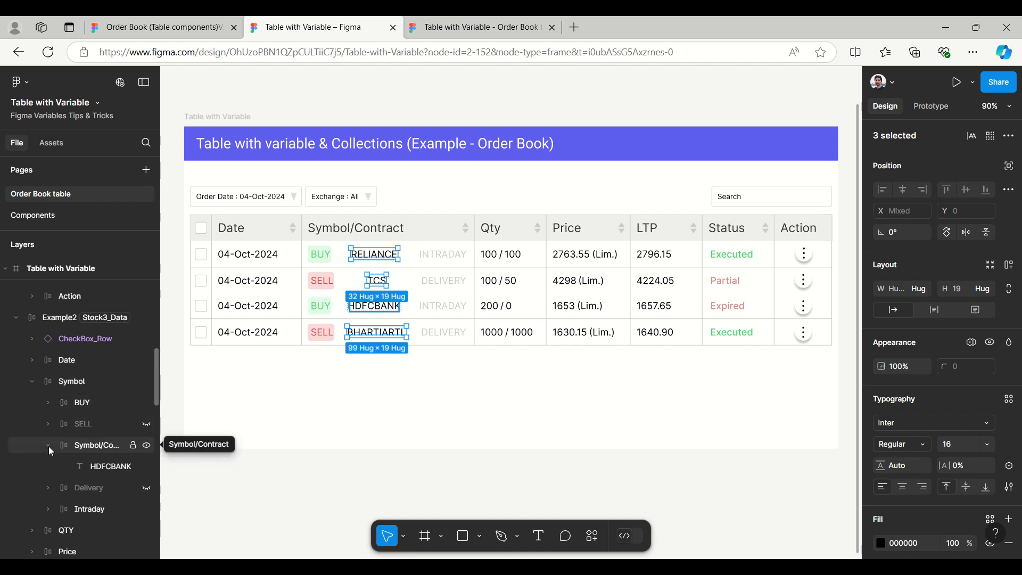
{"action": "left_click", "coordinate": [106, 466], "text": "shift"}
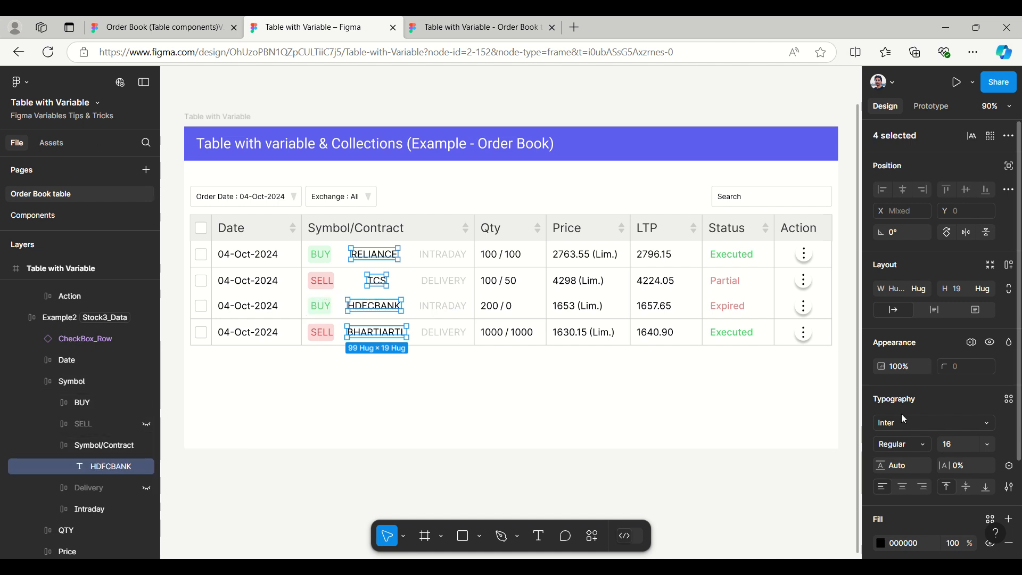
Step: Change the fill of the four selected stock-name texts to blue 122FE8 and deselect them
{"action": "scroll", "coordinate": [903, 419], "scroll_direction": "down", "scroll_amount": 2}
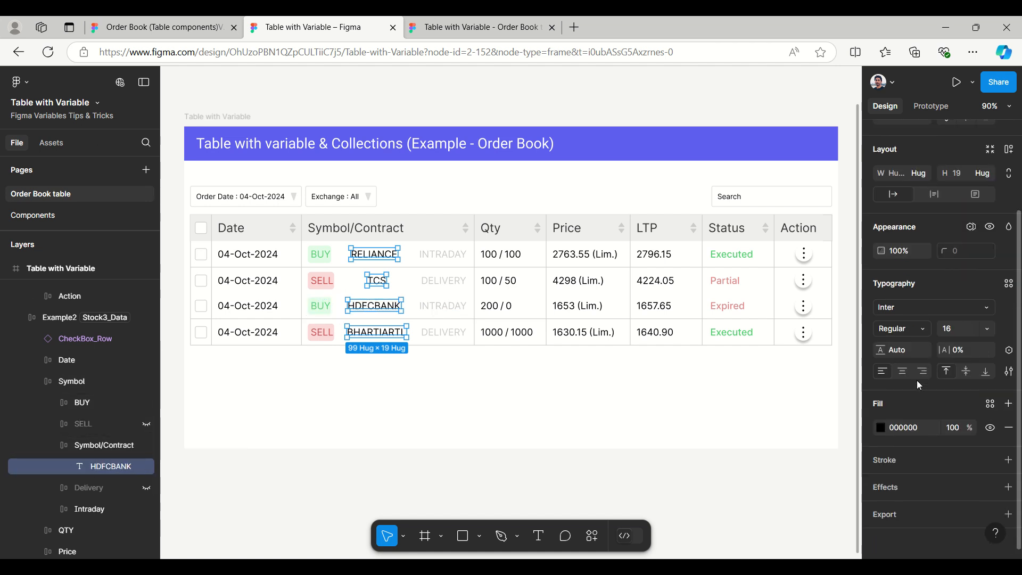
{"action": "left_click", "coordinate": [880, 426]}
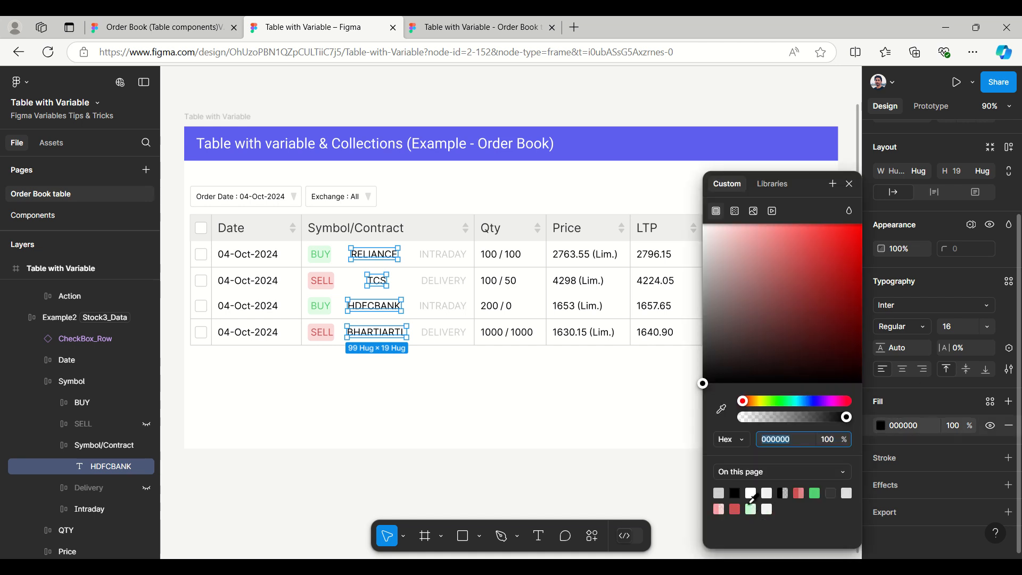
{"action": "left_click", "coordinate": [813, 401]}
{"action": "left_click", "coordinate": [849, 240]}
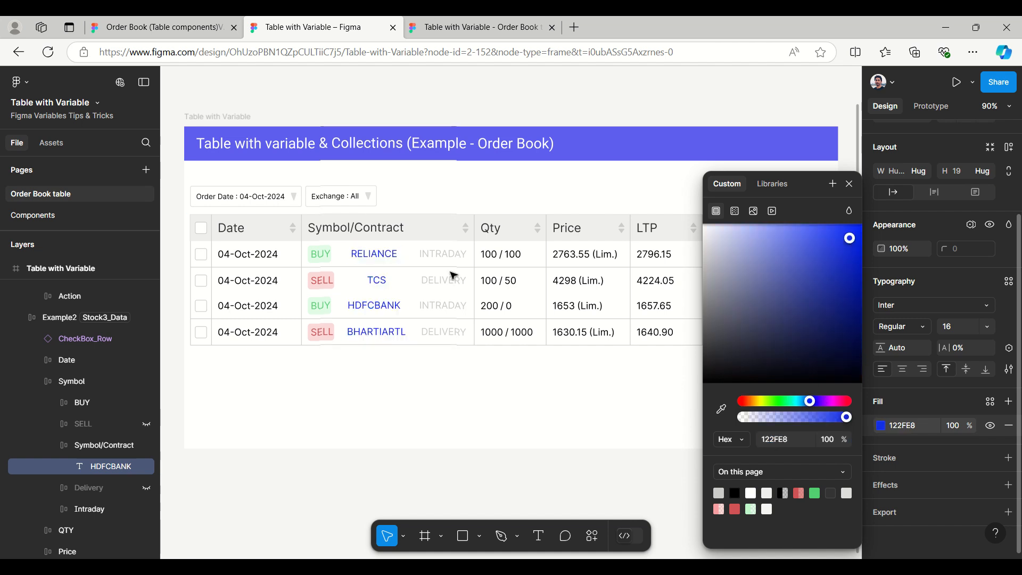
{"action": "left_click", "coordinate": [521, 490]}
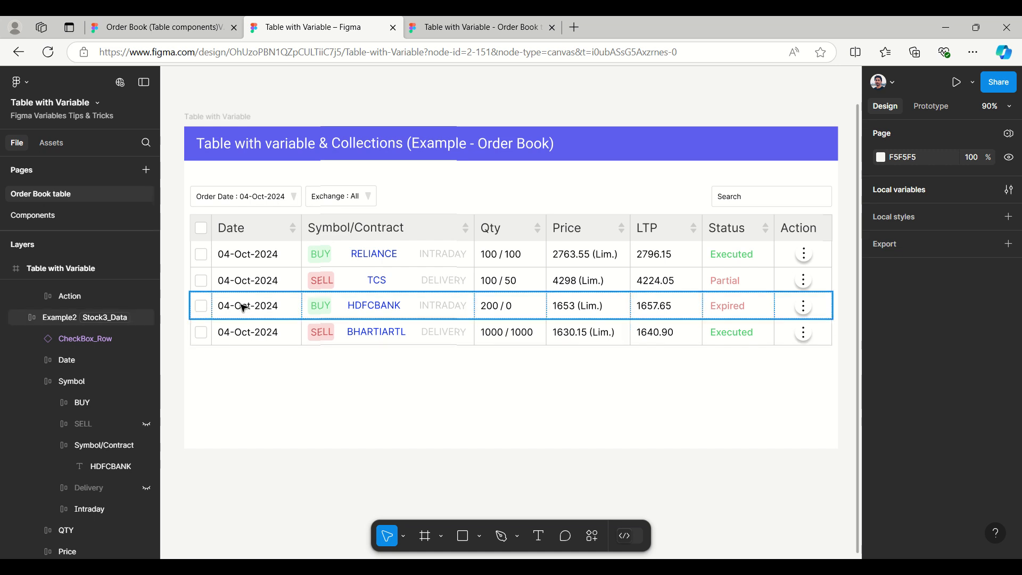
Step: Select the Stock3_Data row frame and nudge it down to Y 279
{"action": "left_click", "coordinate": [243, 307]}
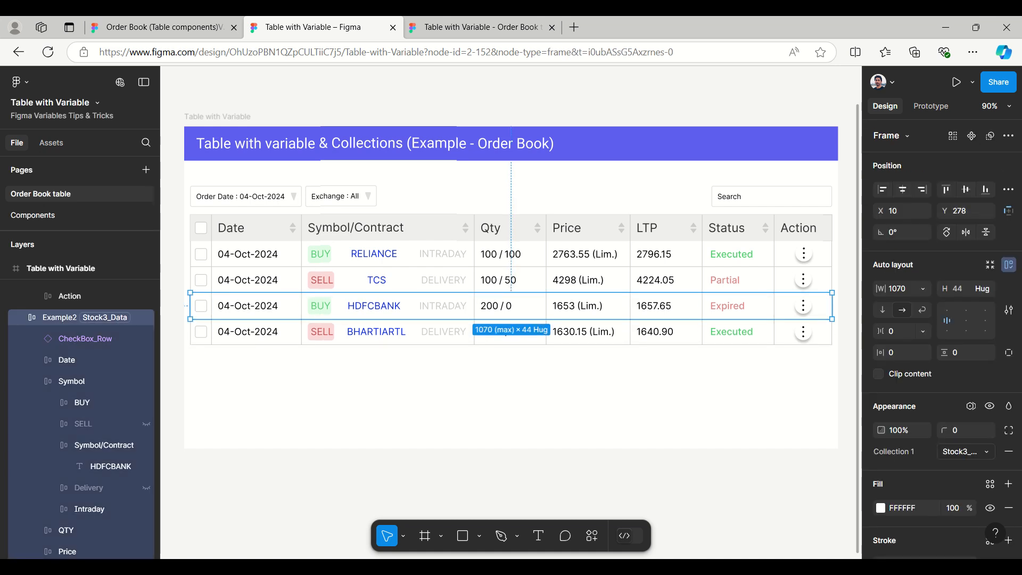
{"action": "key", "text": "Down"}
{"action": "key", "text": "Down"}
{"action": "key", "text": "Down"}
{"action": "key", "text": "Up"}
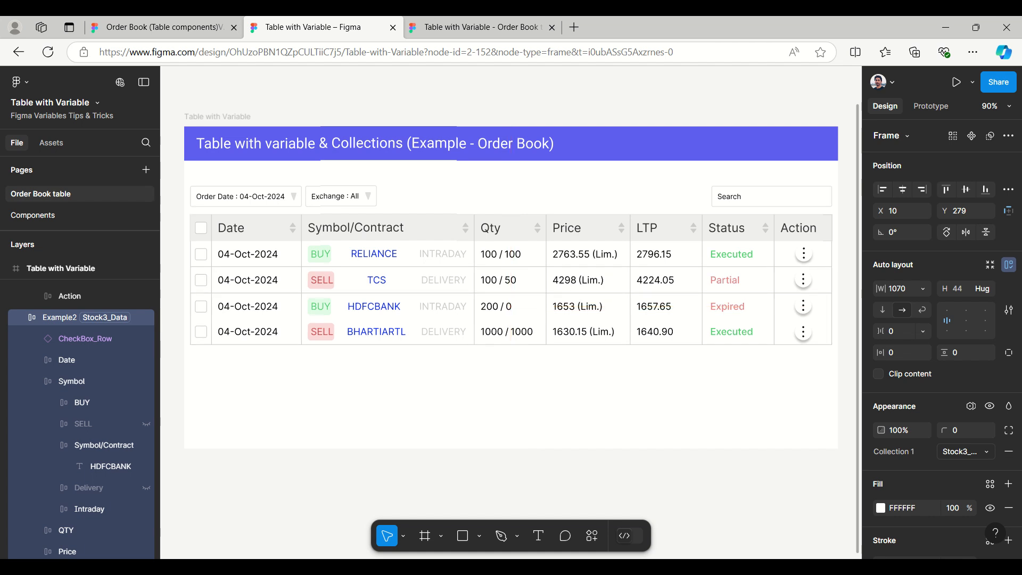
Step: Select the Stock4_Data row frame, nudge it down to Y 324, and clear the selection
{"action": "key", "text": "Tab"}
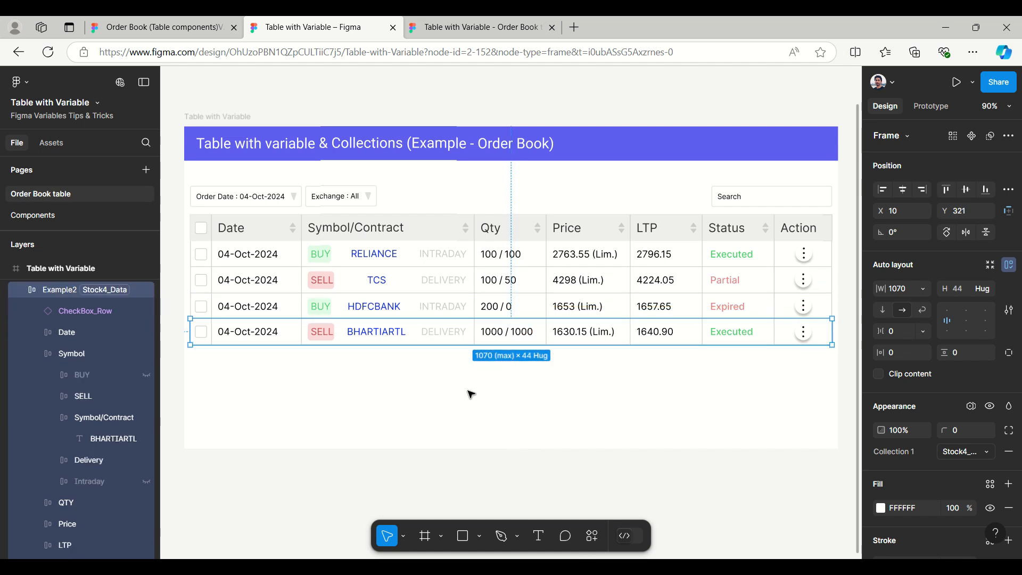
{"action": "key", "text": "Down"}
{"action": "key", "text": "Down"}
{"action": "key", "text": "Down"}
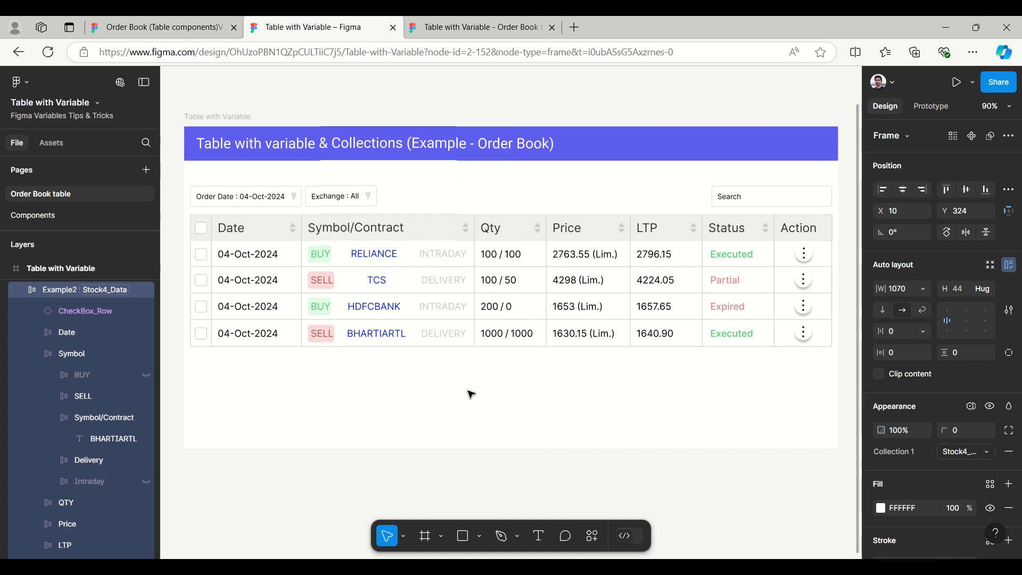
{"action": "key", "text": "Escape"}
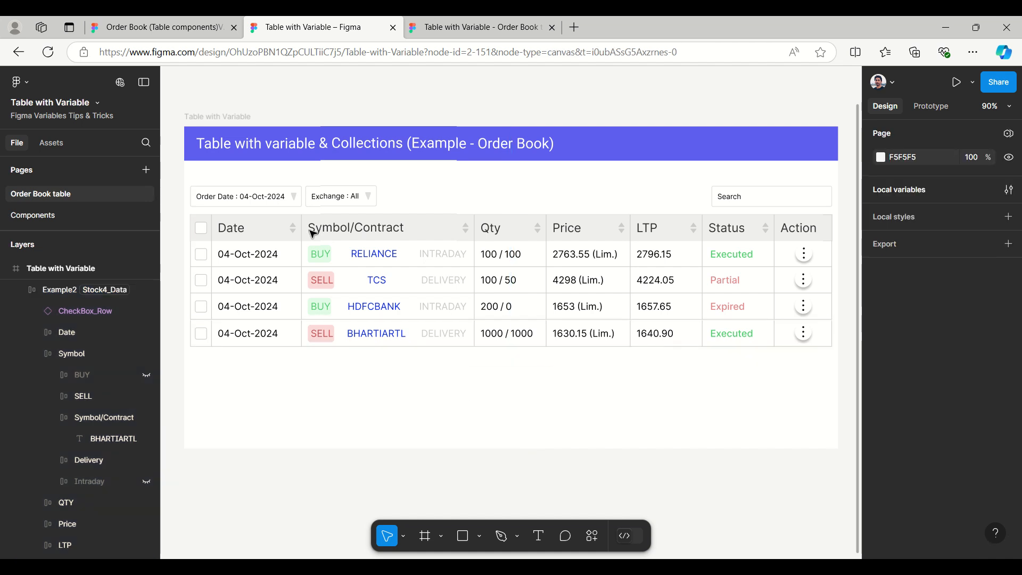
Step: In the local variables, switch Stock1_Data's Sell and Delivery values to True one at a time, restoring each to False while keeping the table rows in view
{"action": "left_click", "coordinate": [920, 192]}
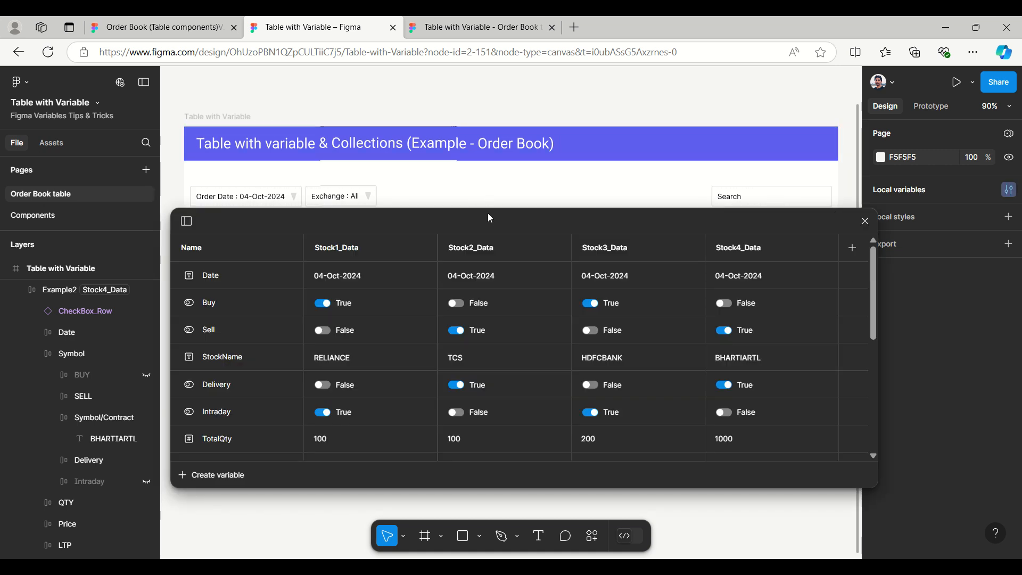
{"action": "left_click_drag", "start_coordinate": [490, 218], "coordinate": [706, 216]}
{"action": "left_click", "coordinate": [543, 330]}
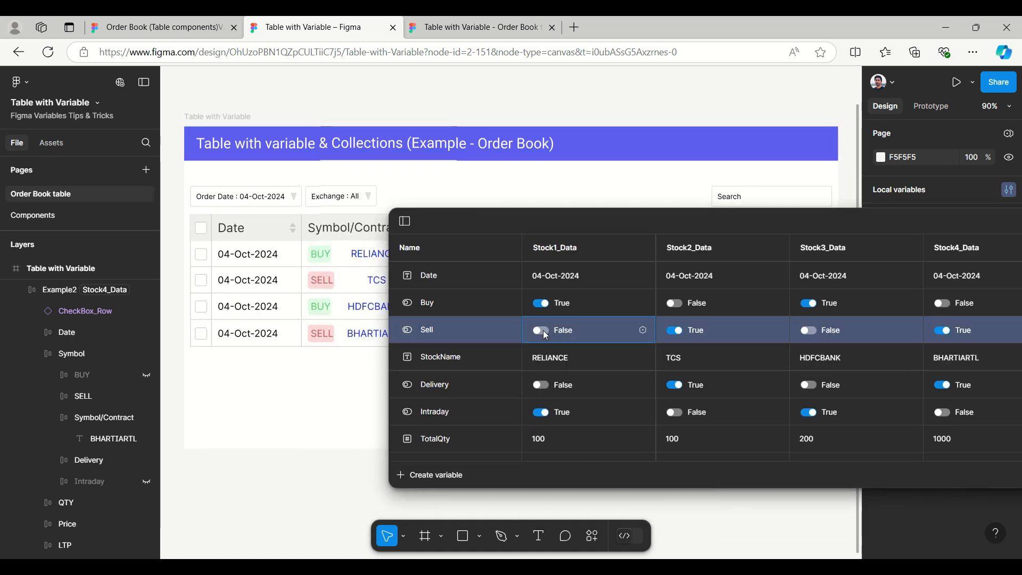
{"action": "left_click", "coordinate": [541, 330]}
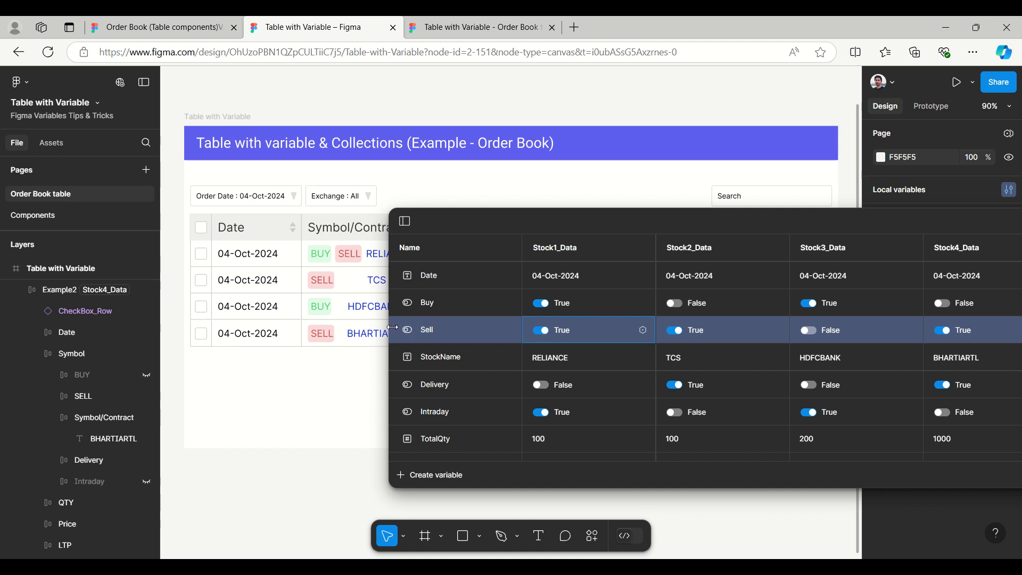
{"action": "left_click_drag", "start_coordinate": [392, 327], "coordinate": [595, 327]}
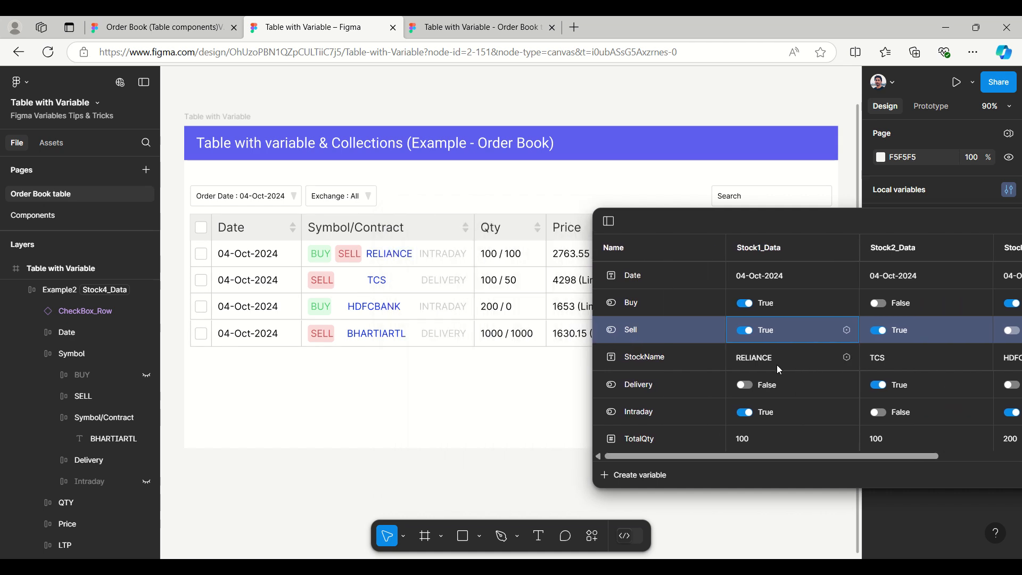
{"action": "left_click", "coordinate": [742, 332]}
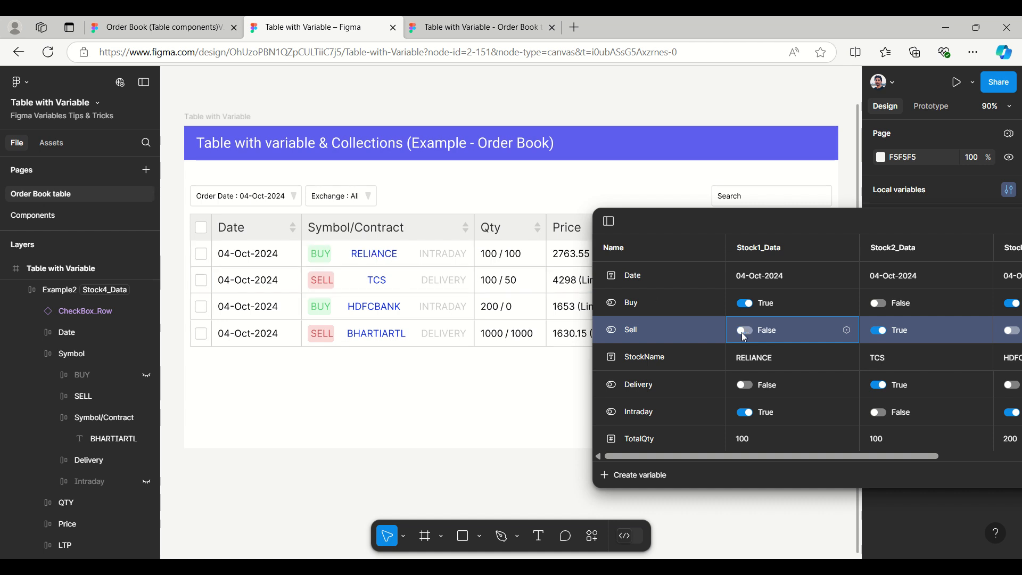
{"action": "left_click", "coordinate": [750, 388]}
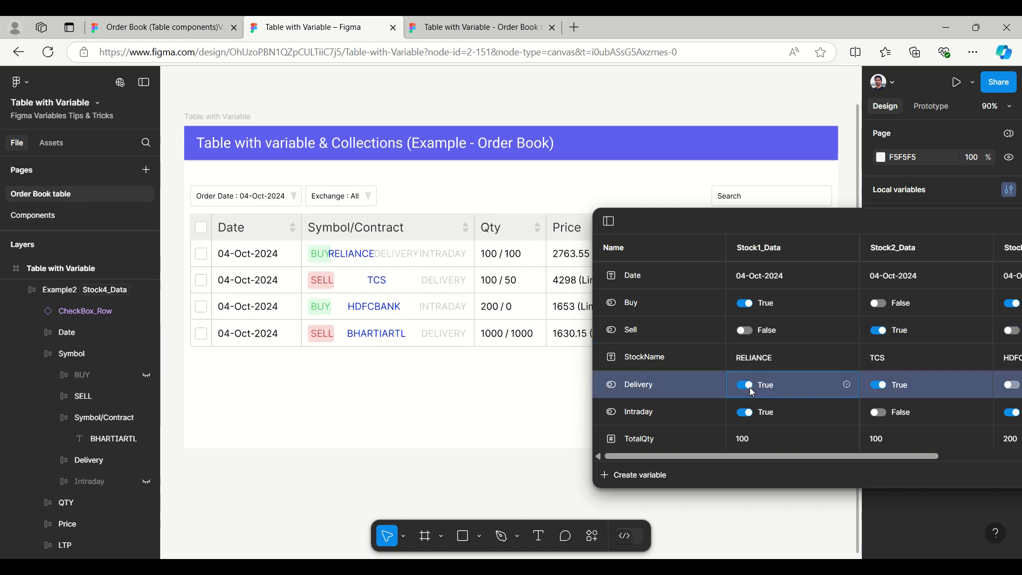
{"action": "left_click", "coordinate": [750, 387]}
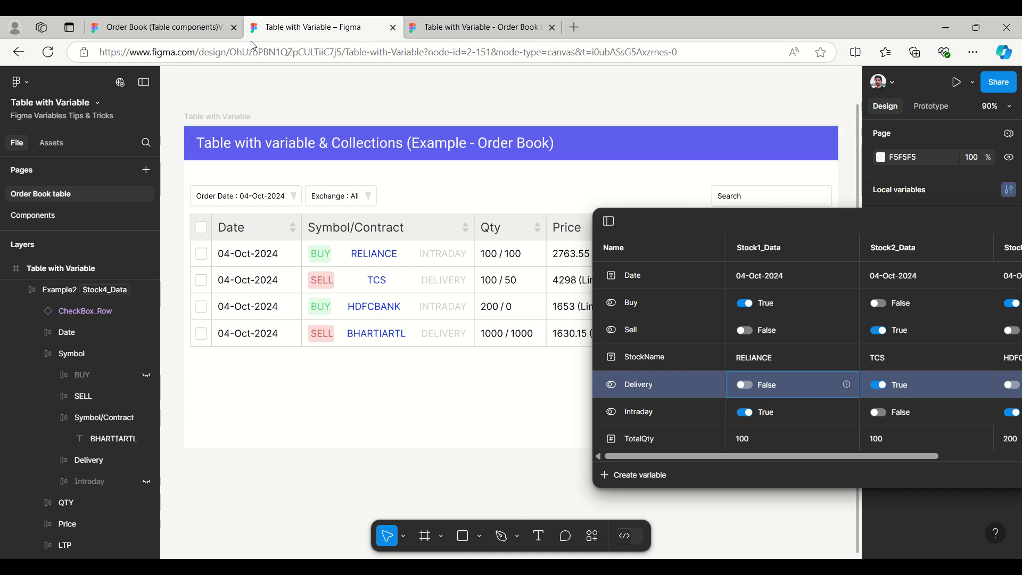
Step: Switch to the Order Book (Table components) file and examine the instance properties of rows 2 to 5 in the Order Book-Example2 table
{"action": "left_click", "coordinate": [187, 30]}
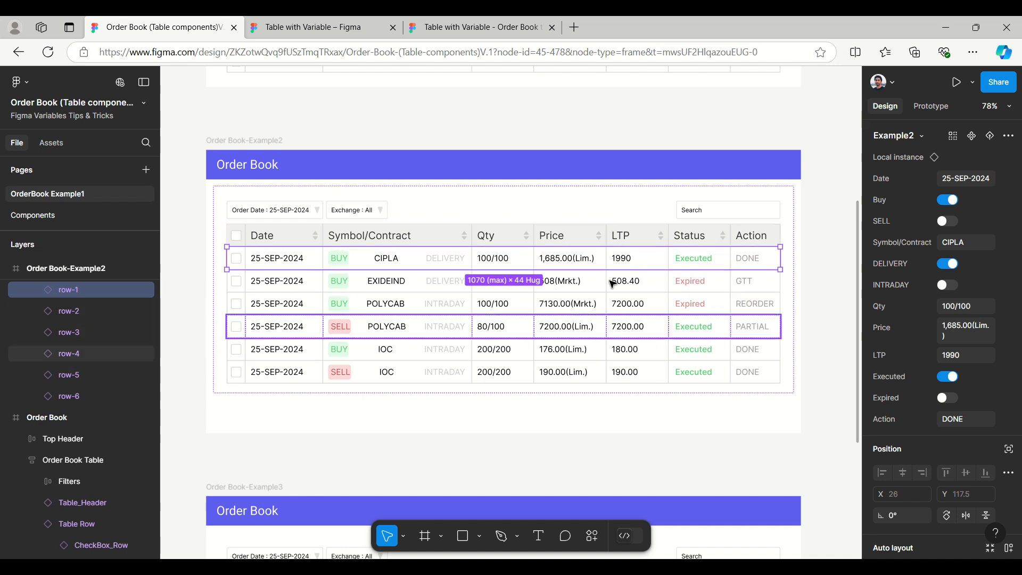
{"action": "left_click", "coordinate": [441, 290]}
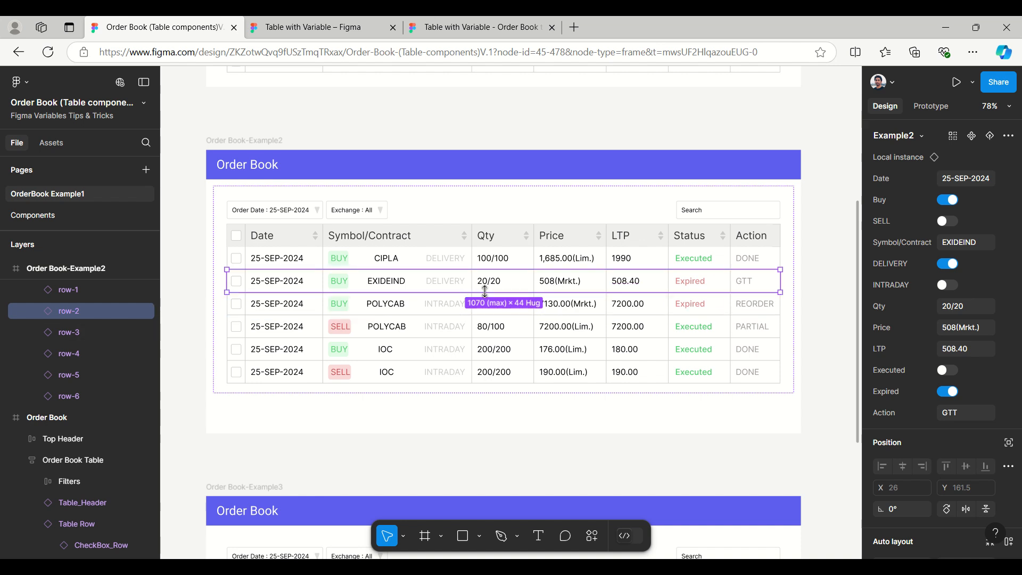
{"action": "left_click", "coordinate": [450, 313]}
{"action": "left_click", "coordinate": [448, 326]}
{"action": "left_click", "coordinate": [440, 349]}
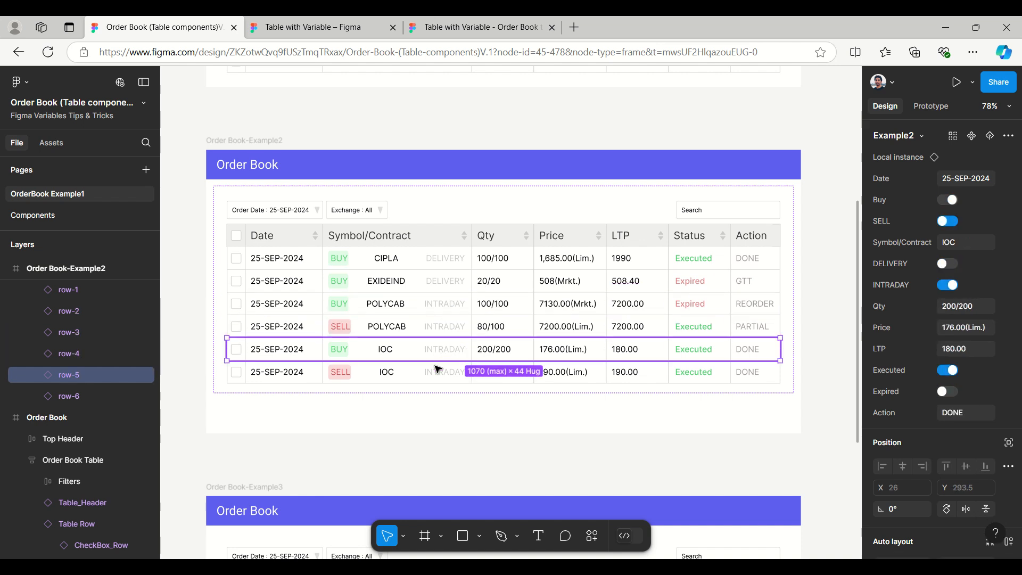
{"action": "left_click", "coordinate": [432, 329]}
{"action": "left_click", "coordinate": [431, 304]}
{"action": "left_click", "coordinate": [431, 282]}
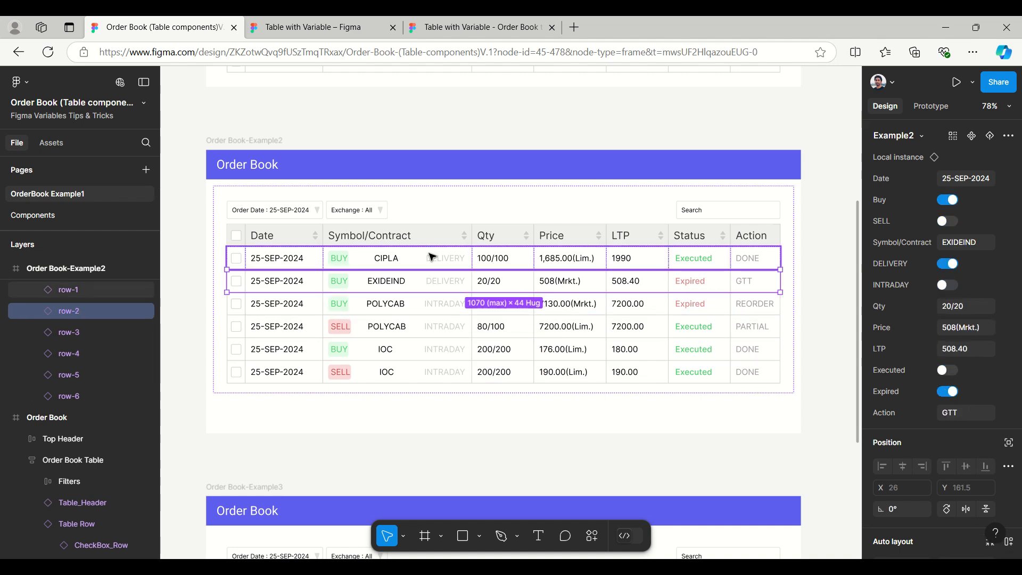
Step: Check row 1's instance properties in Order Book-Example2 against all four stock columns in the Table with Variable file's local variables
{"action": "left_click", "coordinate": [431, 257]}
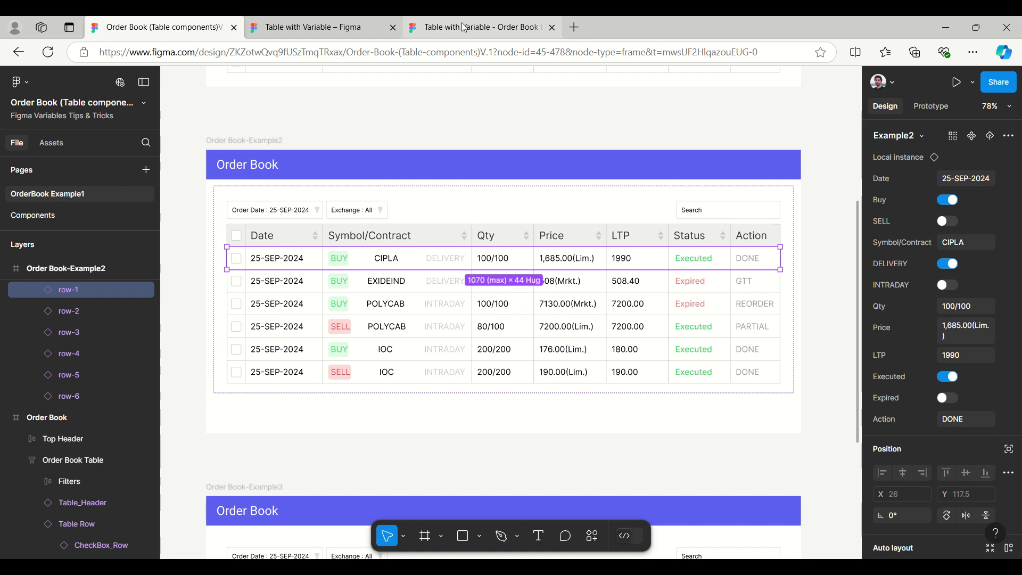
{"action": "left_click", "coordinate": [314, 27]}
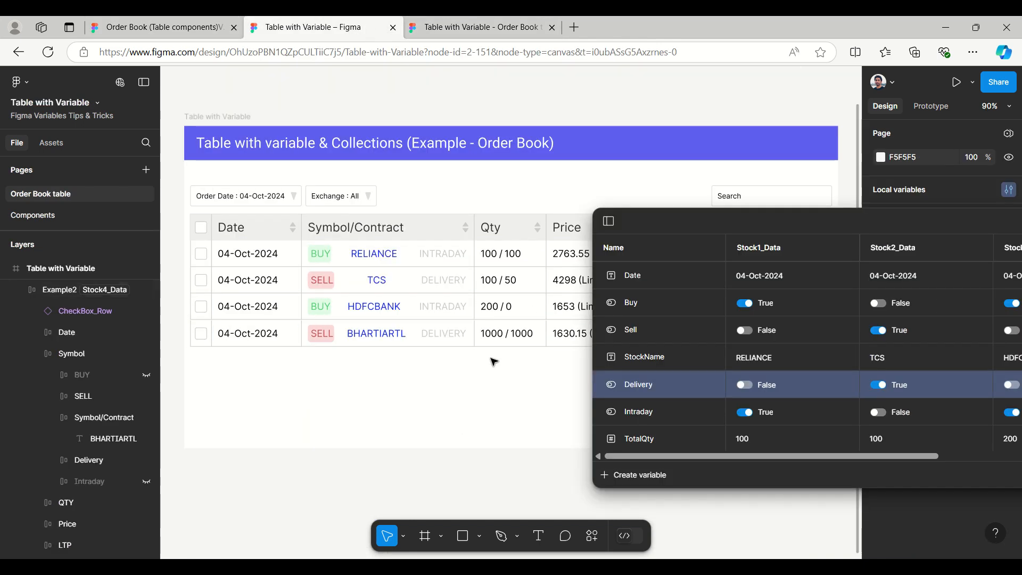
{"action": "left_click_drag", "start_coordinate": [675, 223], "coordinate": [364, 193]}
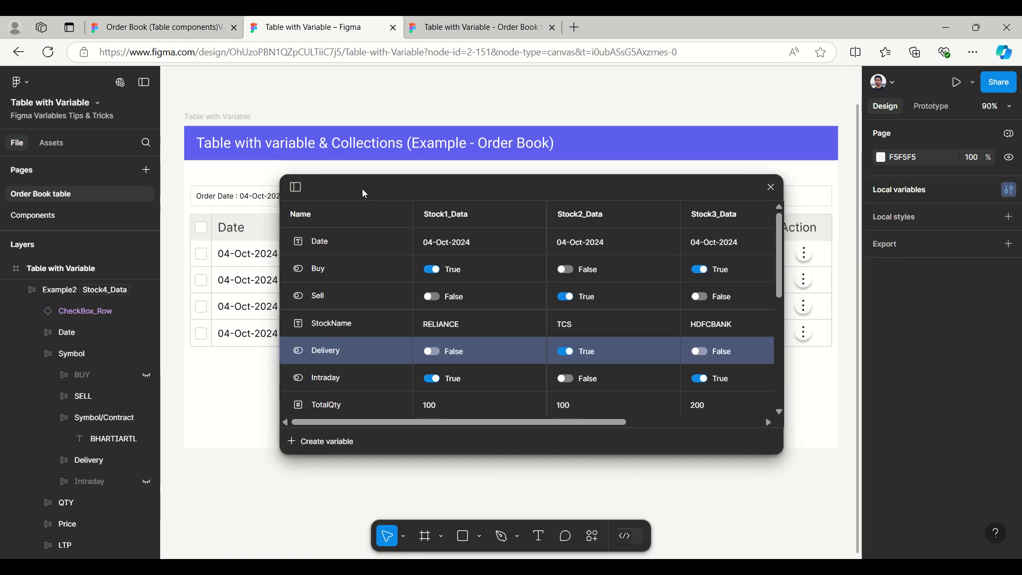
{"action": "left_click_drag", "start_coordinate": [784, 300], "coordinate": [953, 305]}
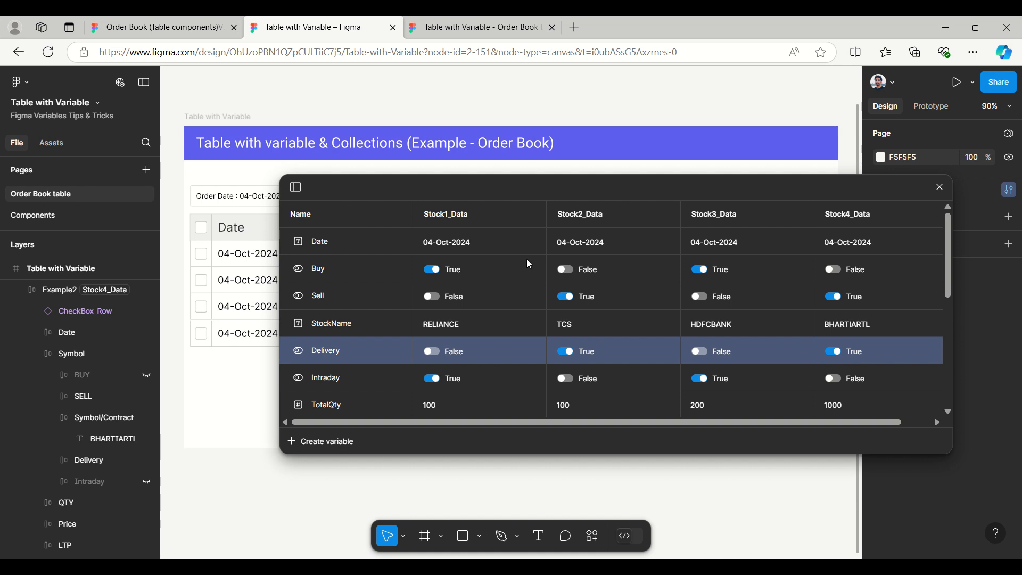
{"action": "left_click", "coordinate": [939, 187]}
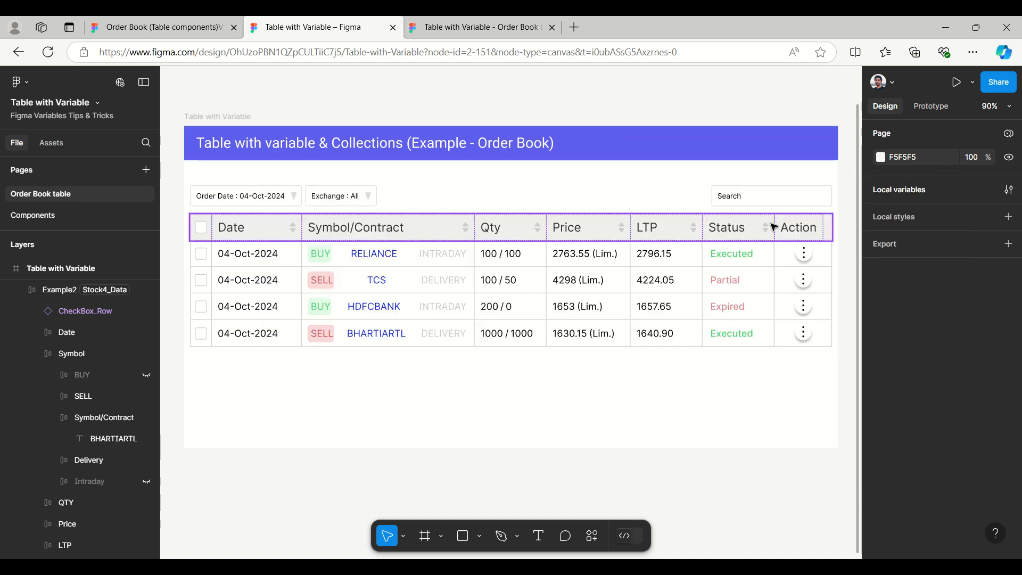
Step: Set Stock1_Data's MoreWindow variable to True with the MoreOptions component in view, and close the local variables
{"action": "scroll", "coordinate": [511, 247], "scroll_direction": "up", "scroll_amount": 1}
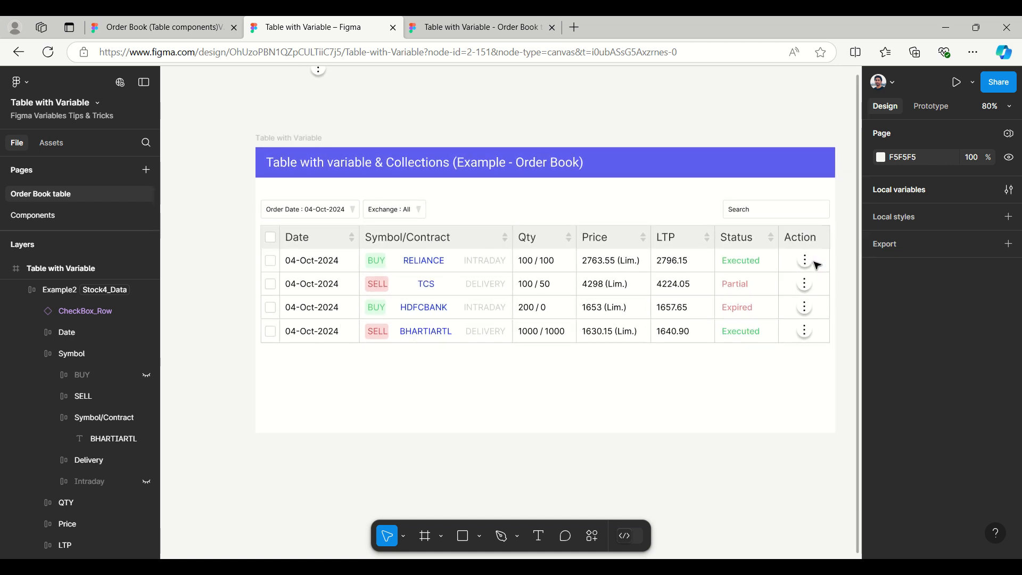
{"action": "scroll", "coordinate": [434, 88], "scroll_direction": "down", "scroll_amount": 2}
{"action": "scroll", "coordinate": [434, 88], "scroll_direction": "up", "scroll_amount": 5}
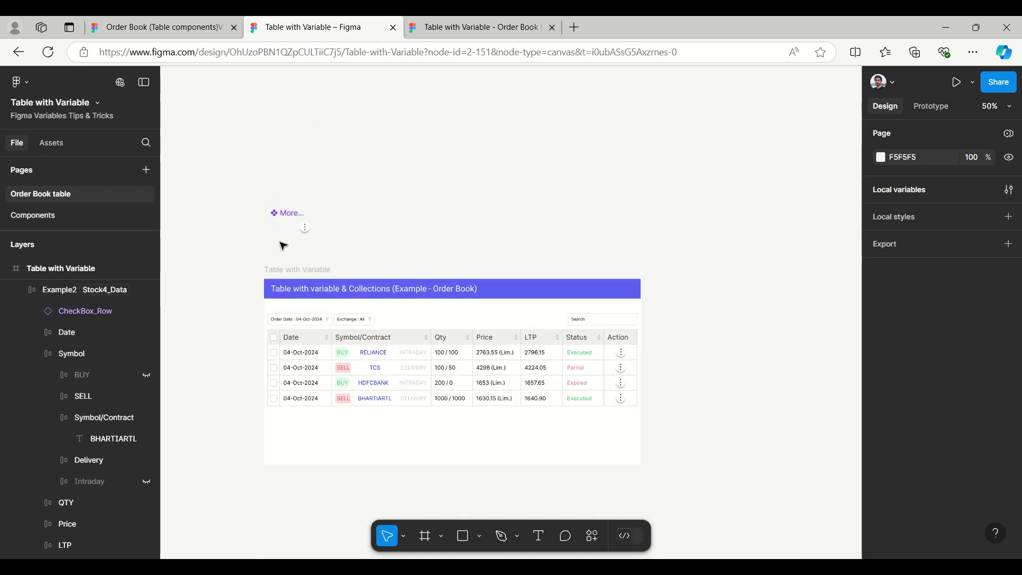
{"action": "scroll", "coordinate": [283, 246], "scroll_direction": "up", "scroll_amount": 5}
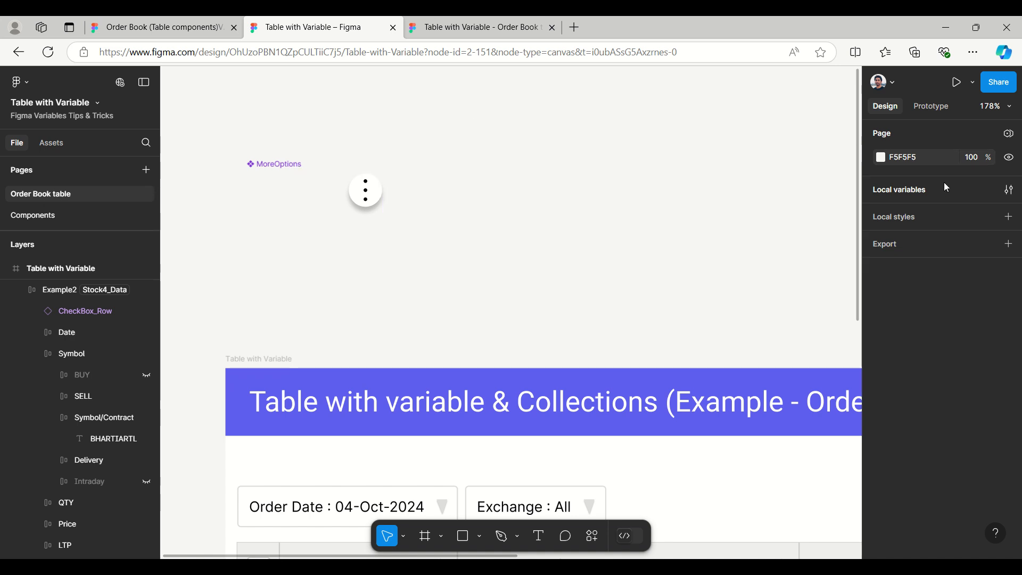
{"action": "left_click", "coordinate": [891, 194]}
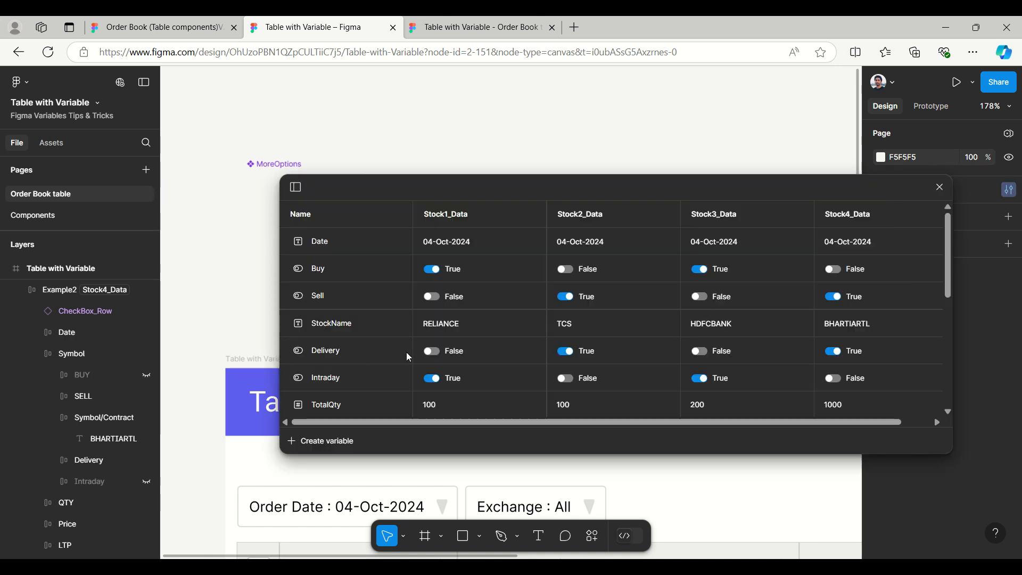
{"action": "left_click_drag", "start_coordinate": [455, 192], "coordinate": [651, 189]}
{"action": "scroll", "coordinate": [627, 395], "scroll_direction": "down", "scroll_amount": 3}
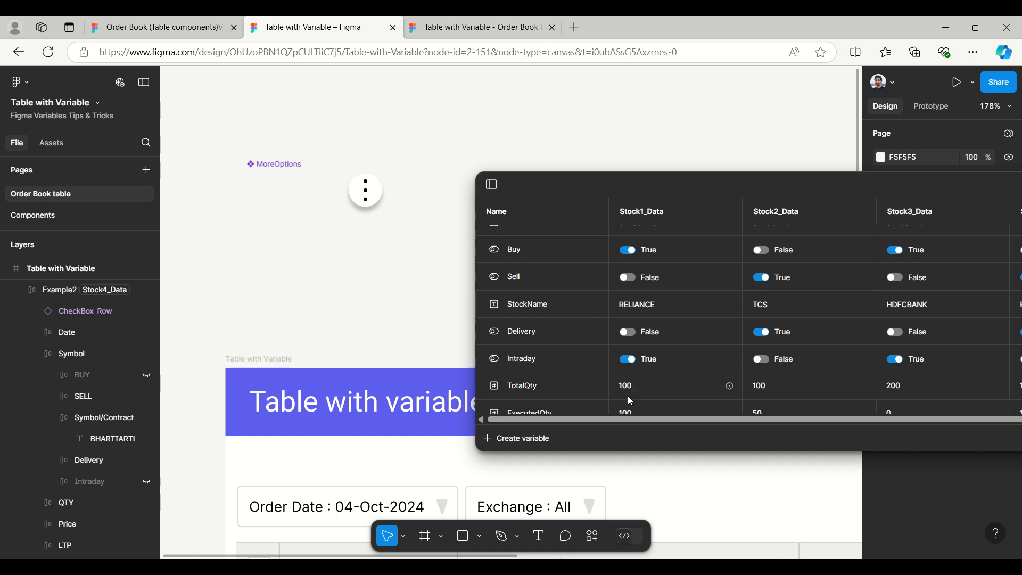
{"action": "scroll", "coordinate": [627, 401], "scroll_direction": "down", "scroll_amount": 5}
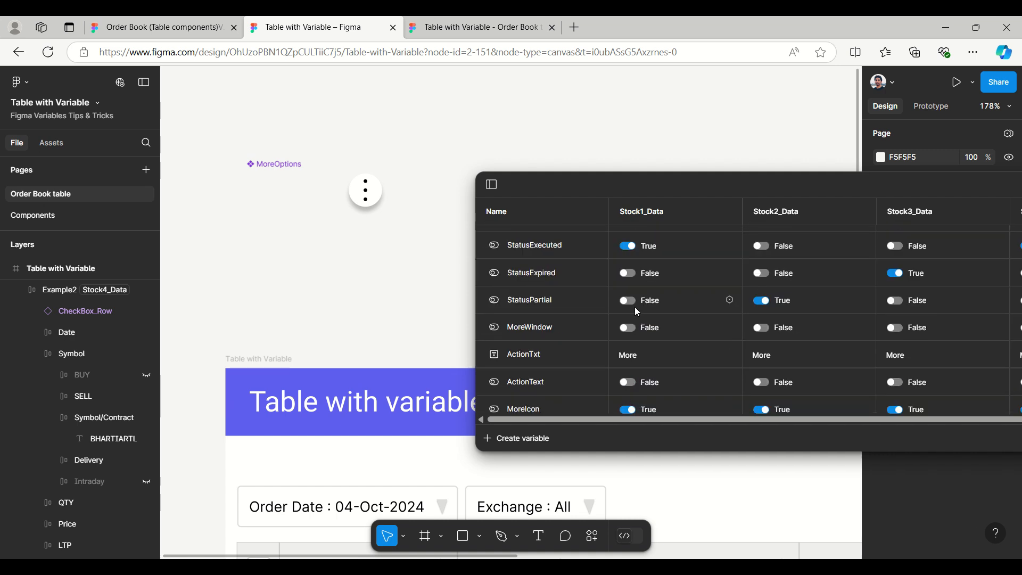
{"action": "scroll", "coordinate": [609, 364], "scroll_direction": "down", "scroll_amount": 1}
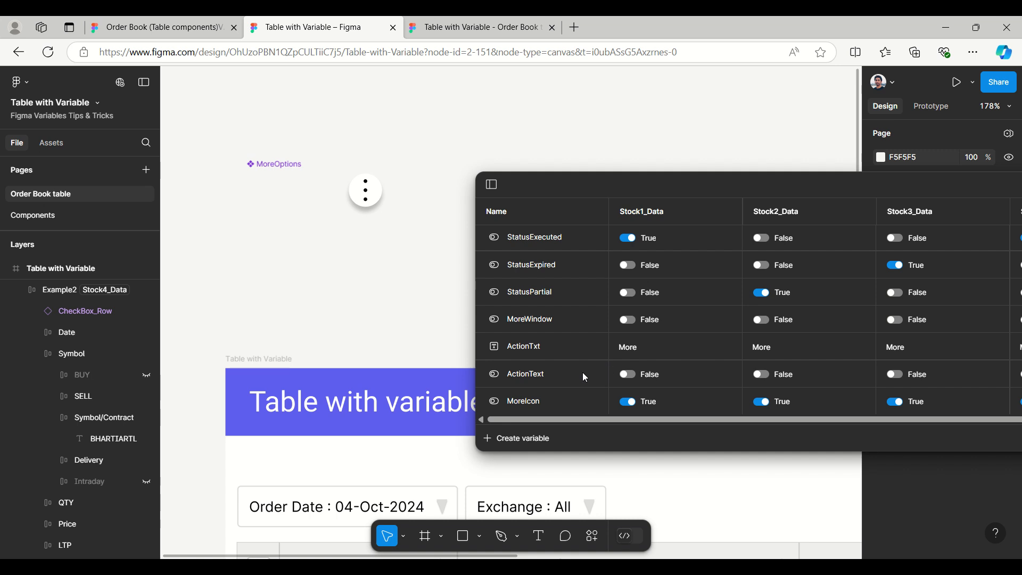
{"action": "left_click", "coordinate": [628, 320]}
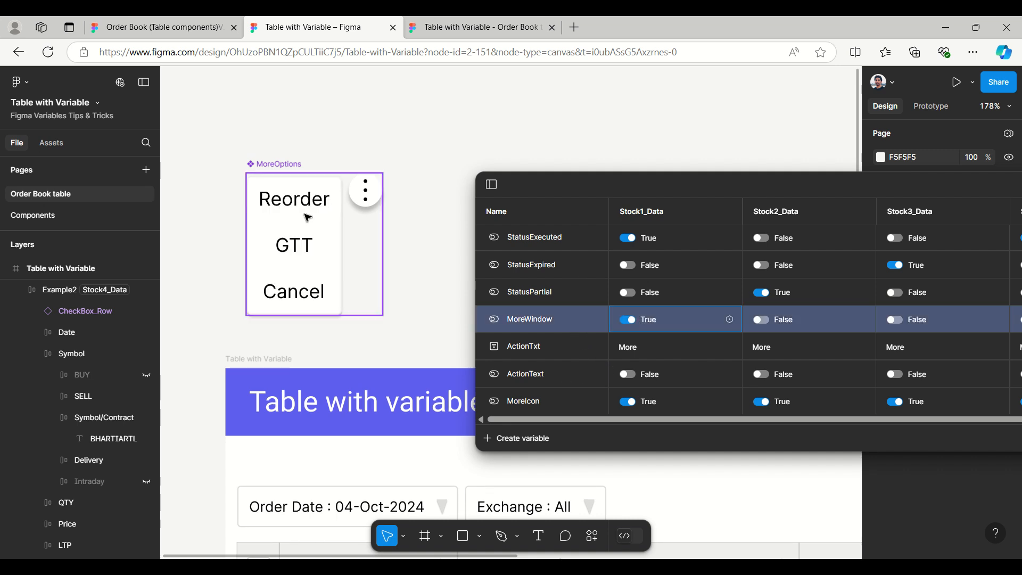
{"action": "left_click_drag", "start_coordinate": [922, 184], "coordinate": [797, 248]}
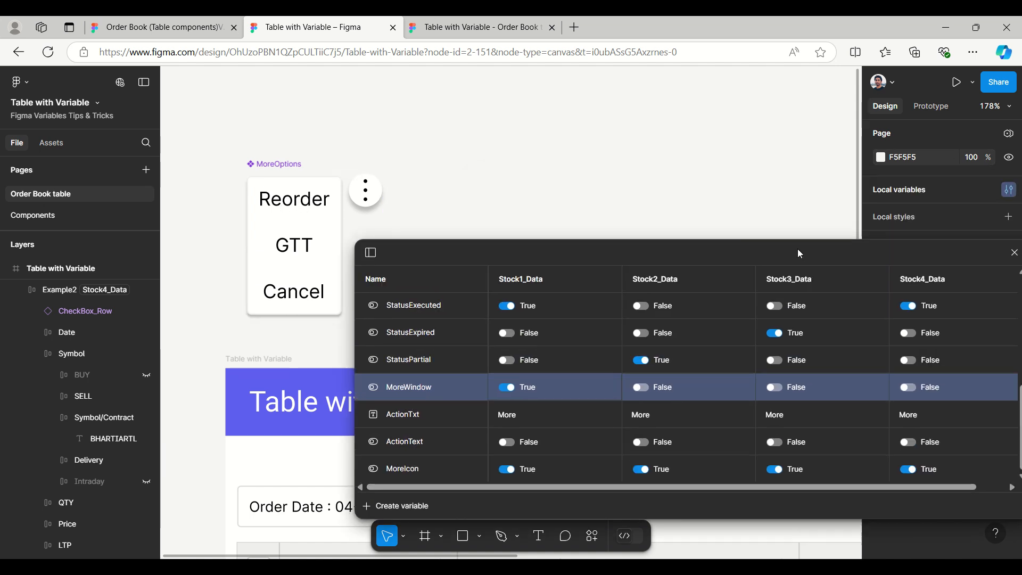
{"action": "left_click", "coordinate": [1007, 255]}
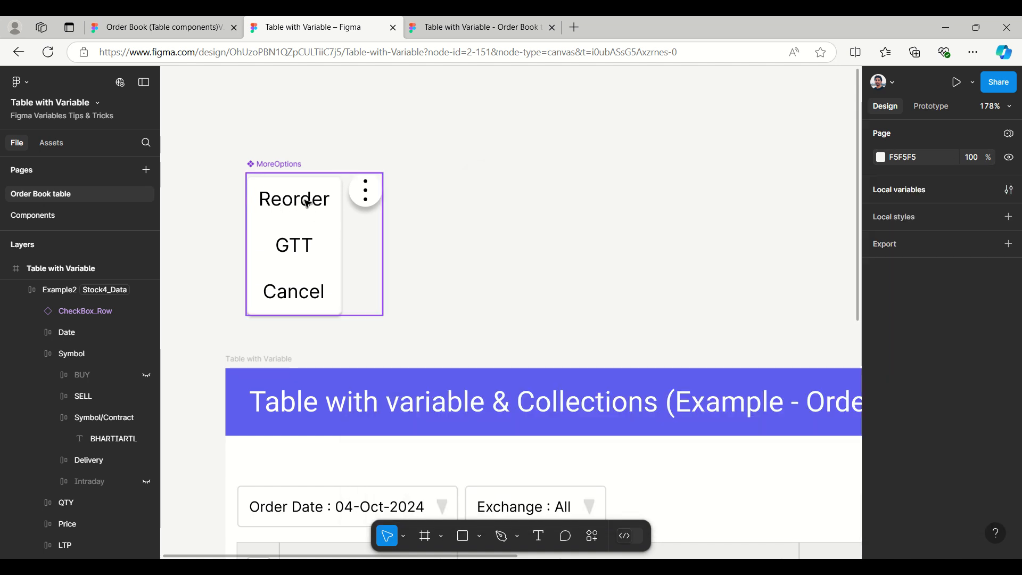
Step: Examine the on-click prototype interactions of the moreIcon and the Reorder option in the MoreOptions component
{"action": "left_click", "coordinate": [378, 197]}
{"action": "left_click", "coordinate": [378, 196]}
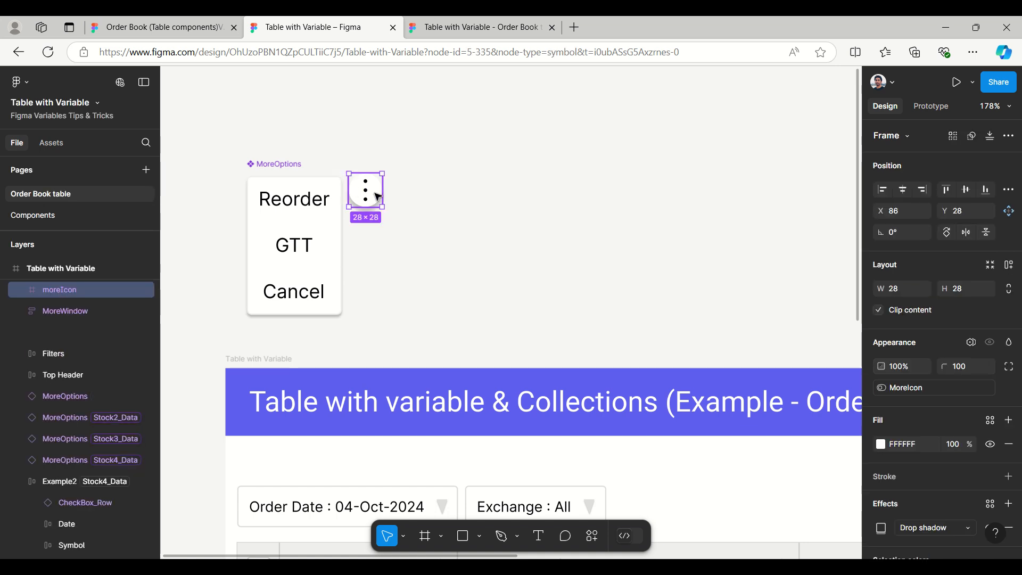
{"action": "left_click", "coordinate": [936, 108]}
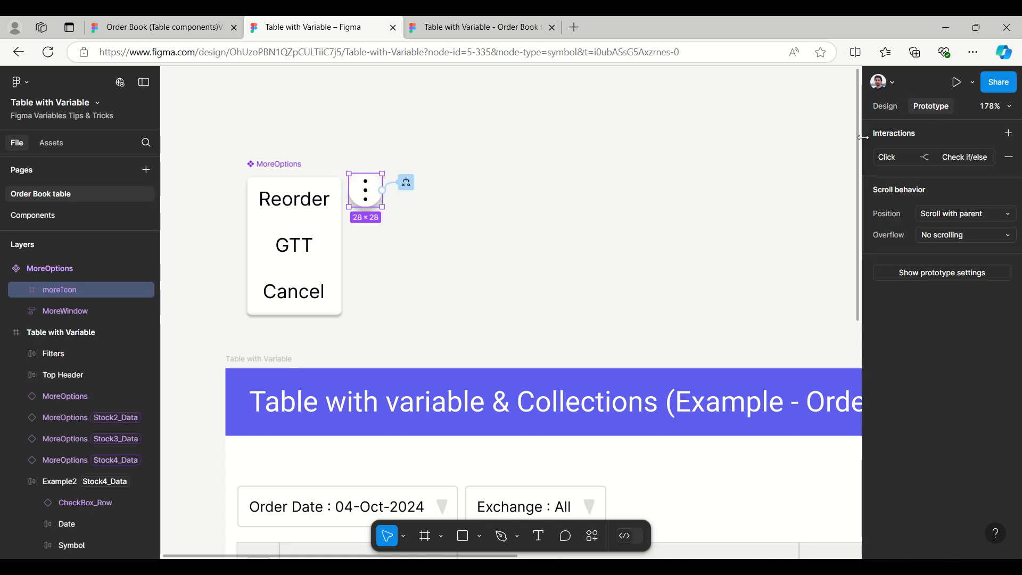
{"action": "left_click", "coordinate": [880, 154]}
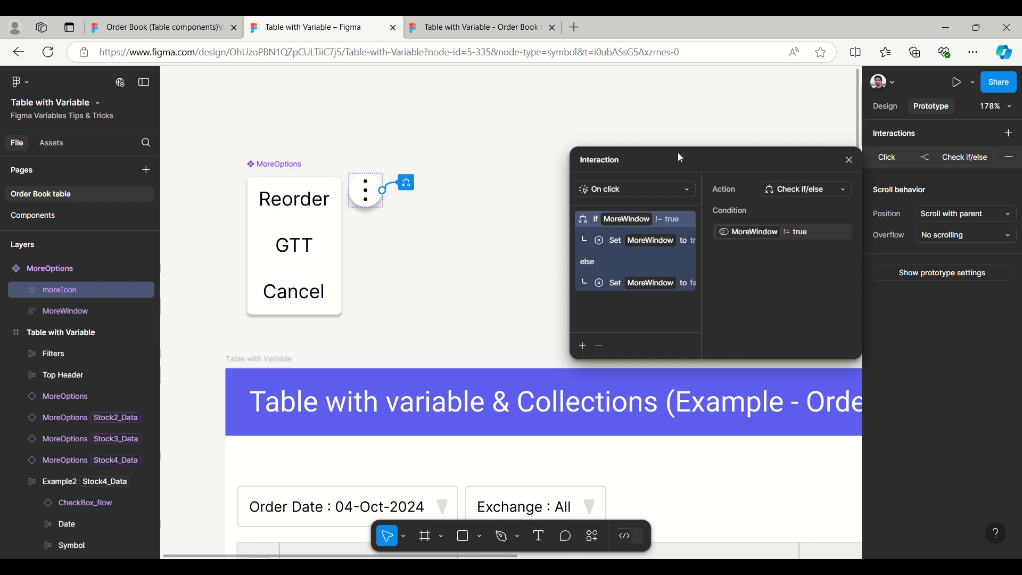
{"action": "left_click", "coordinate": [285, 194]}
{"action": "left_click", "coordinate": [286, 194]}
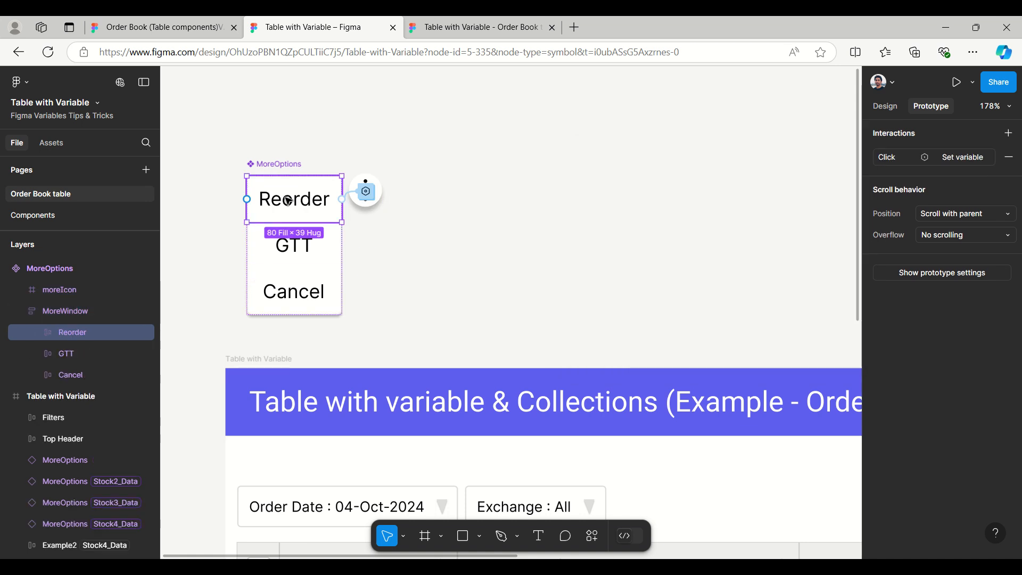
{"action": "left_click", "coordinate": [896, 161]}
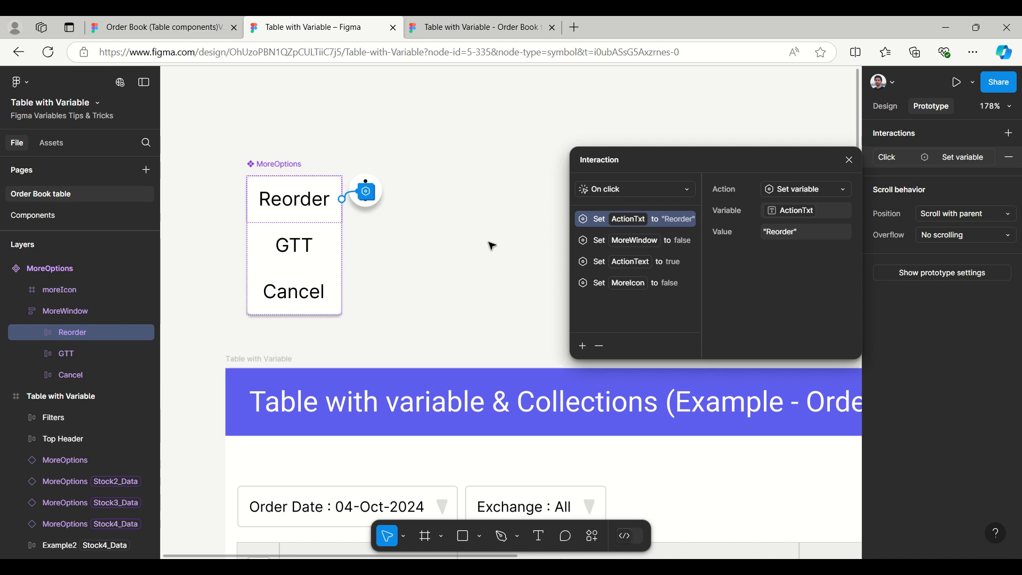
Step: Set Stock4_Data's ActionText variable to True in the local variables, keeping the fourth row's Action cell in view
{"action": "scroll", "coordinate": [441, 238], "scroll_direction": "down", "scroll_amount": 5}
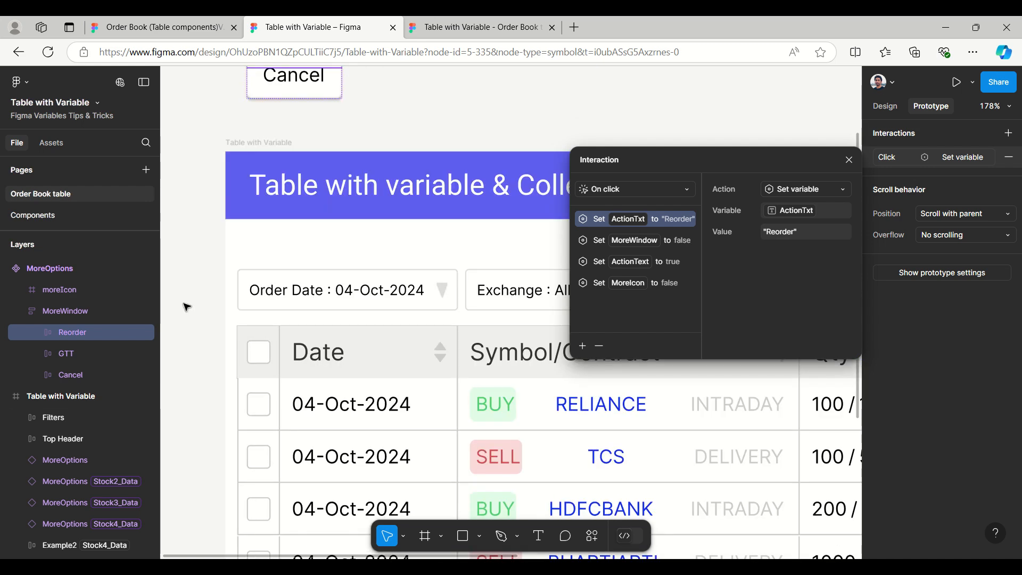
{"action": "scroll", "coordinate": [166, 303], "scroll_direction": "up", "scroll_amount": 3}
{"action": "scroll", "coordinate": [166, 308], "scroll_direction": "down", "scroll_amount": 6}
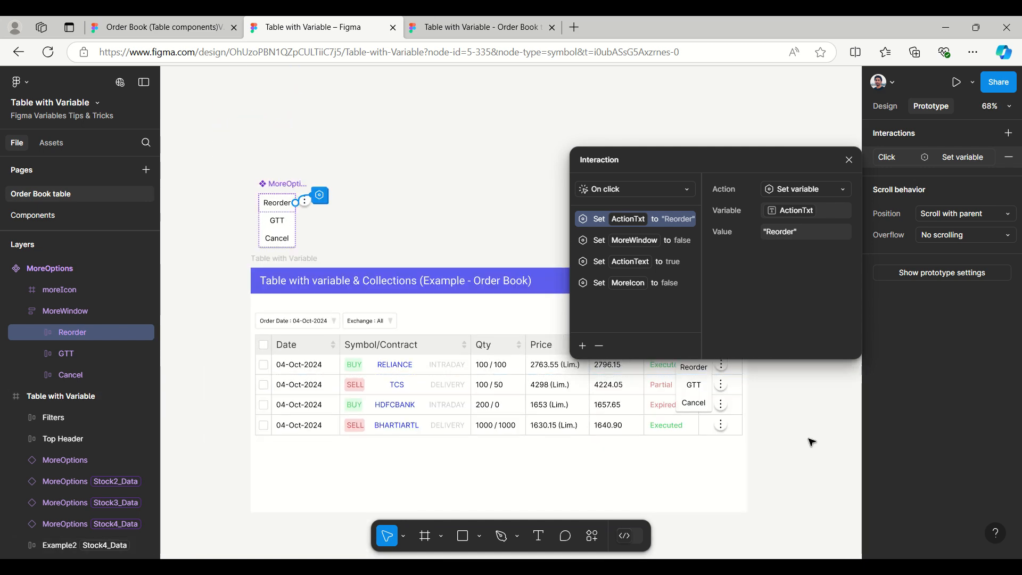
{"action": "scroll", "coordinate": [783, 434], "scroll_direction": "up", "scroll_amount": 5}
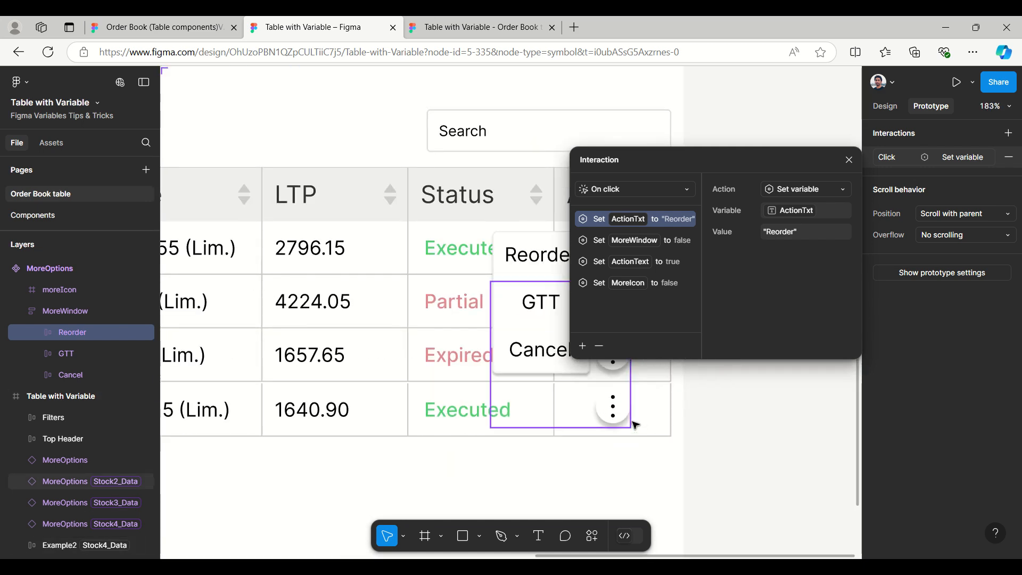
{"action": "left_click", "coordinate": [673, 428]}
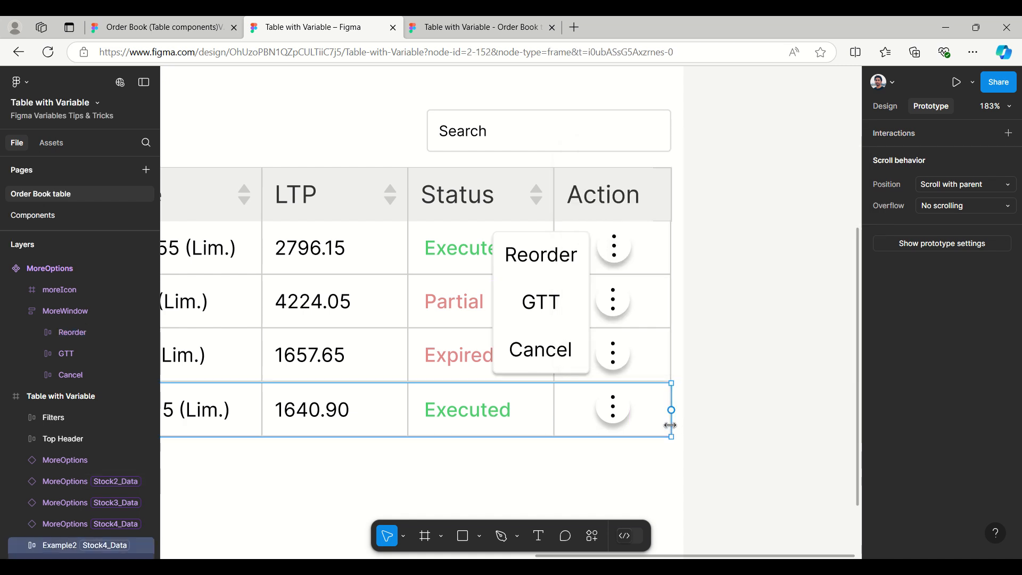
{"action": "left_click", "coordinate": [882, 111]}
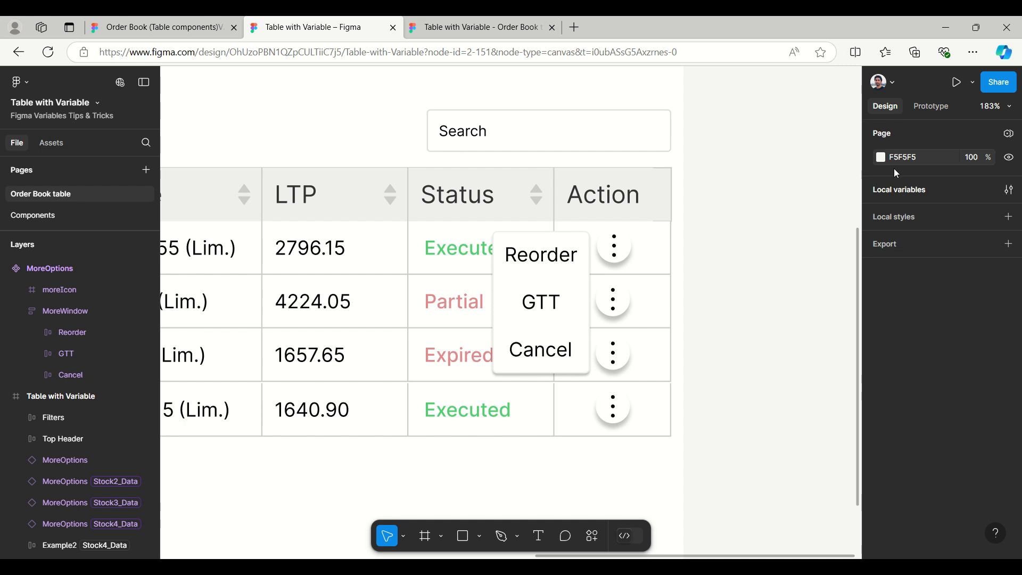
{"action": "left_click", "coordinate": [913, 189]}
{"action": "left_click_drag", "start_coordinate": [674, 257], "coordinate": [452, 34]}
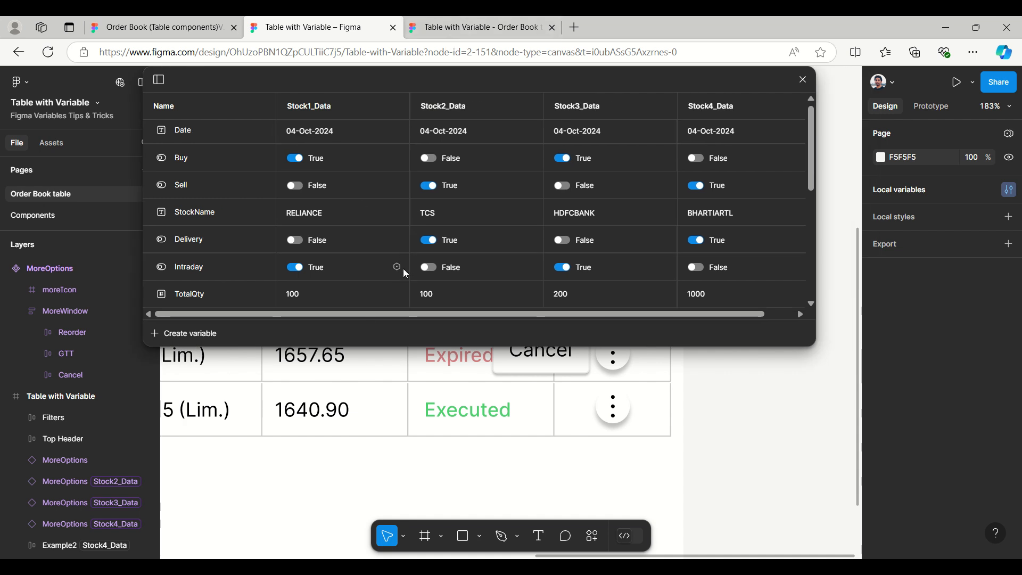
{"action": "scroll", "coordinate": [403, 268], "scroll_direction": "down", "scroll_amount": 5}
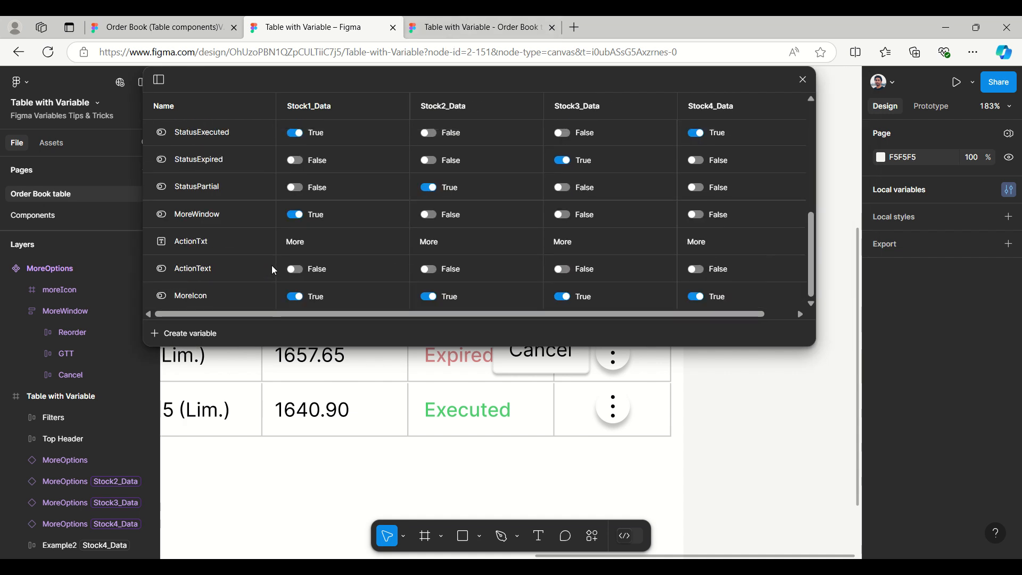
{"action": "left_click", "coordinate": [704, 270]}
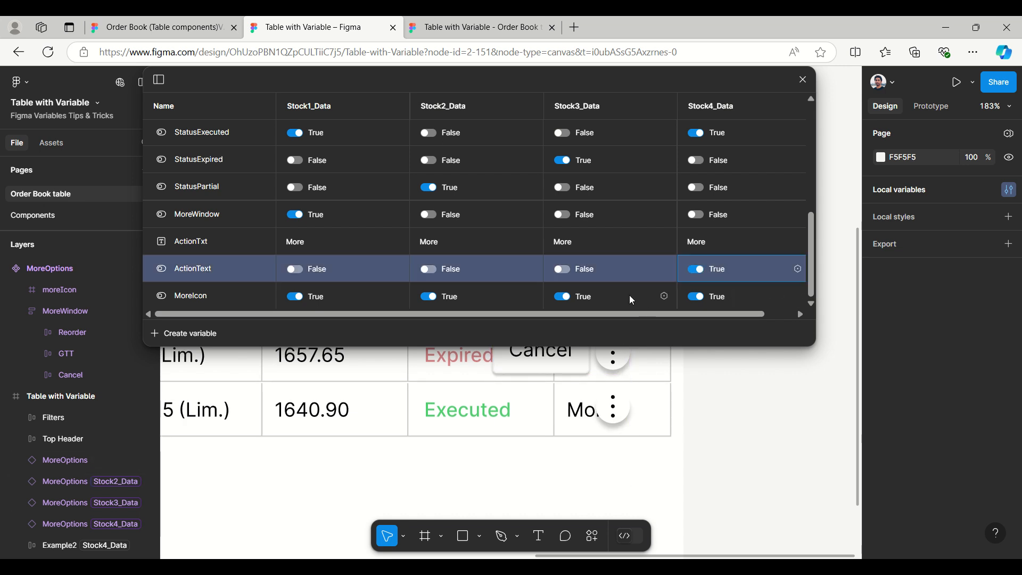
Step: Change Stock4_Data's ActionTxt value to Done and close the local variables
{"action": "double_click", "coordinate": [718, 241]}
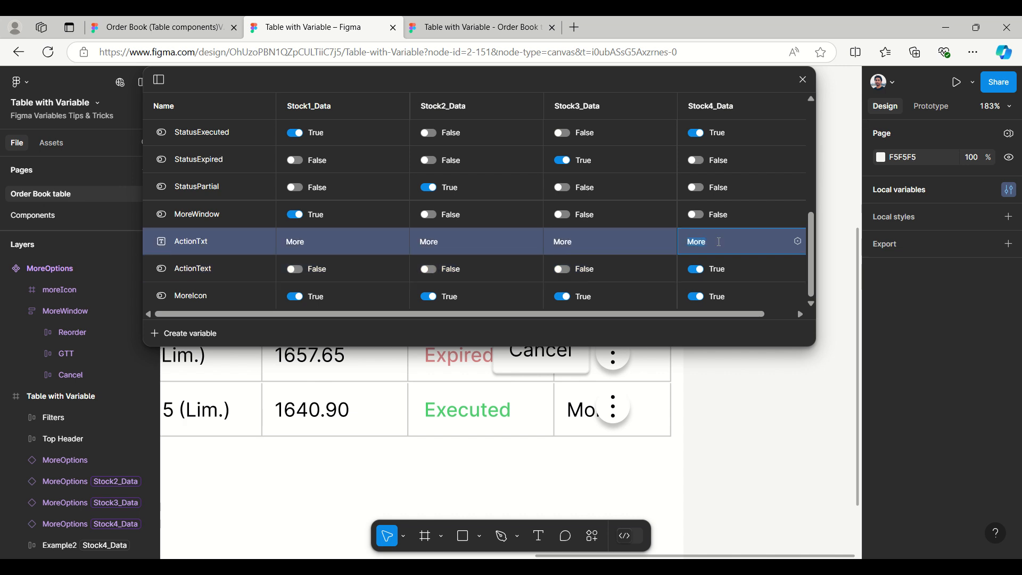
{"action": "left_click_drag", "start_coordinate": [711, 244], "coordinate": [689, 242]}
{"action": "type", "text": "Don"}
{"action": "left_click", "coordinate": [759, 272]}
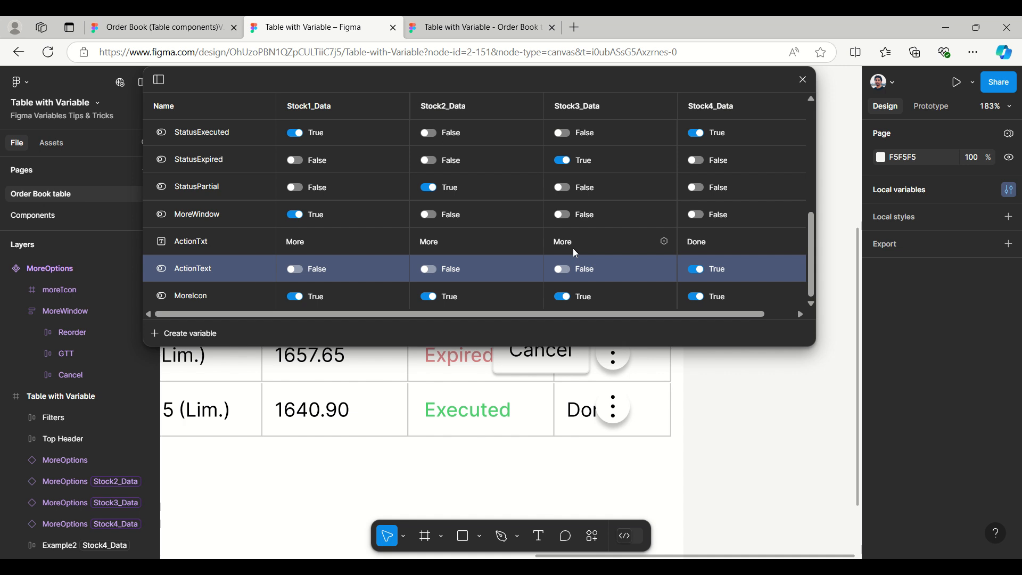
{"action": "left_click", "coordinate": [802, 80]}
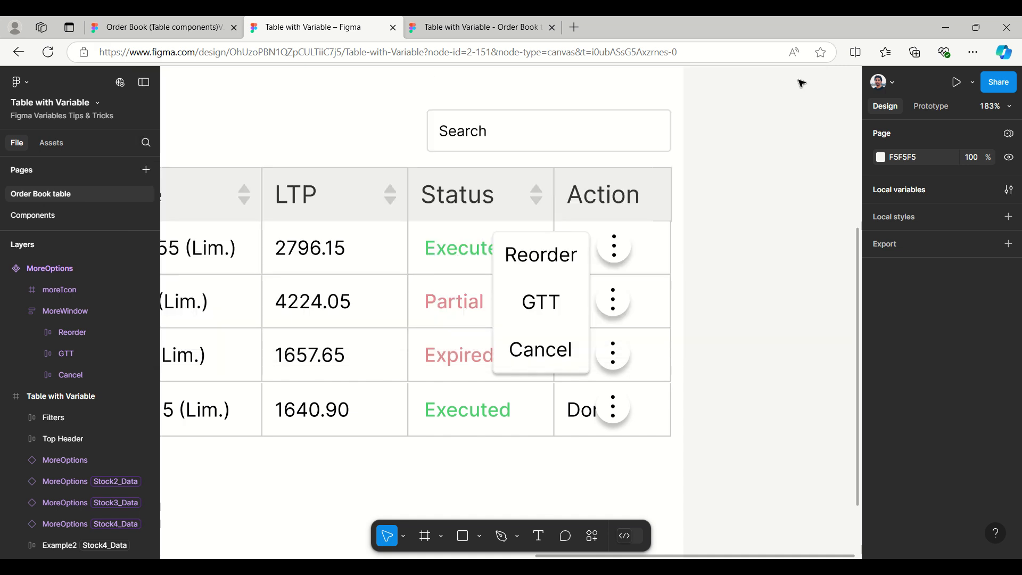
Step: Expand the Action frame of the Stock4_Data row in the layers and select its Done text layer
{"action": "scroll", "coordinate": [110, 343], "scroll_direction": "down", "scroll_amount": 5}
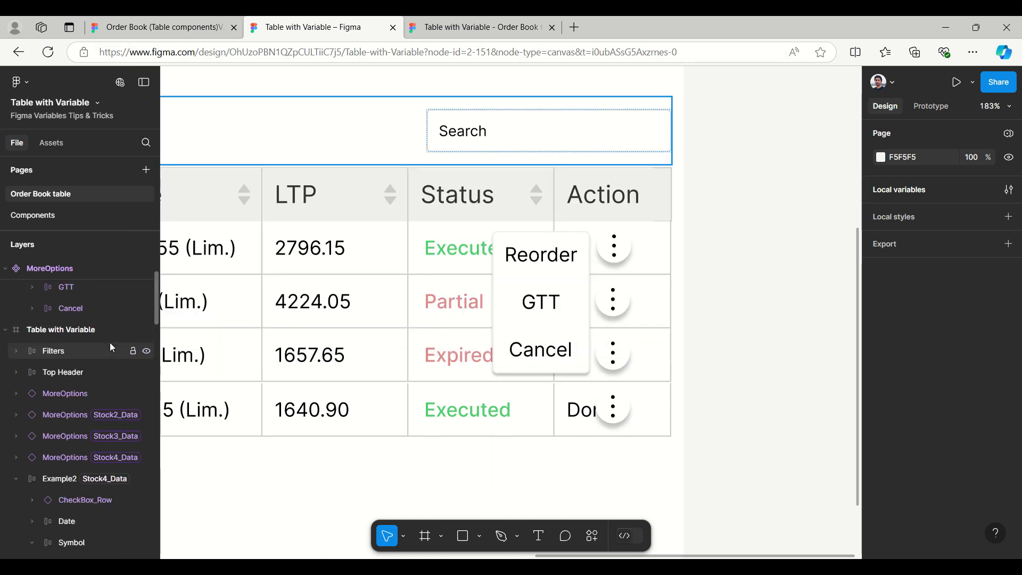
{"action": "scroll", "coordinate": [110, 343], "scroll_direction": "down", "scroll_amount": 4}
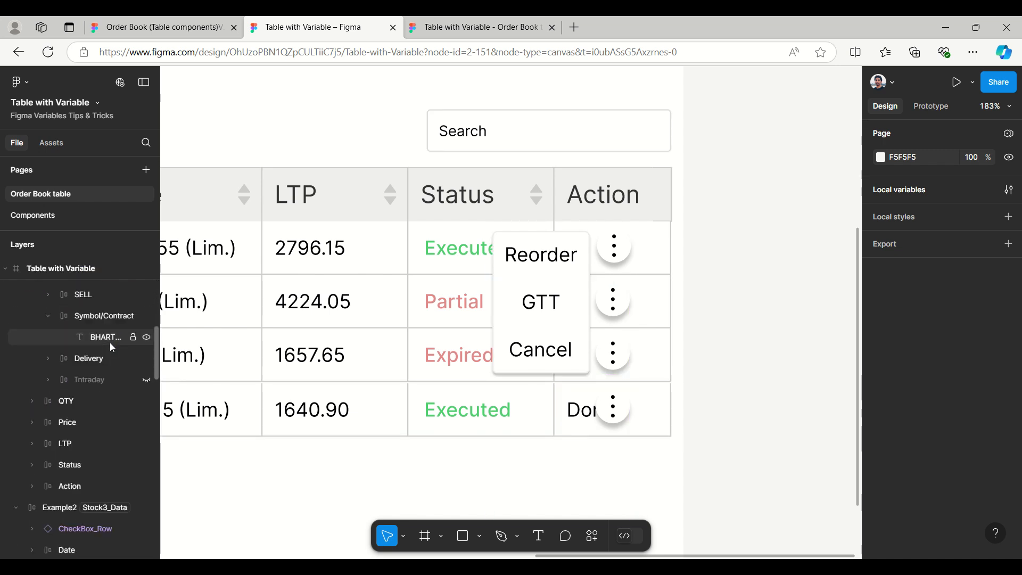
{"action": "left_click", "coordinate": [32, 444]}
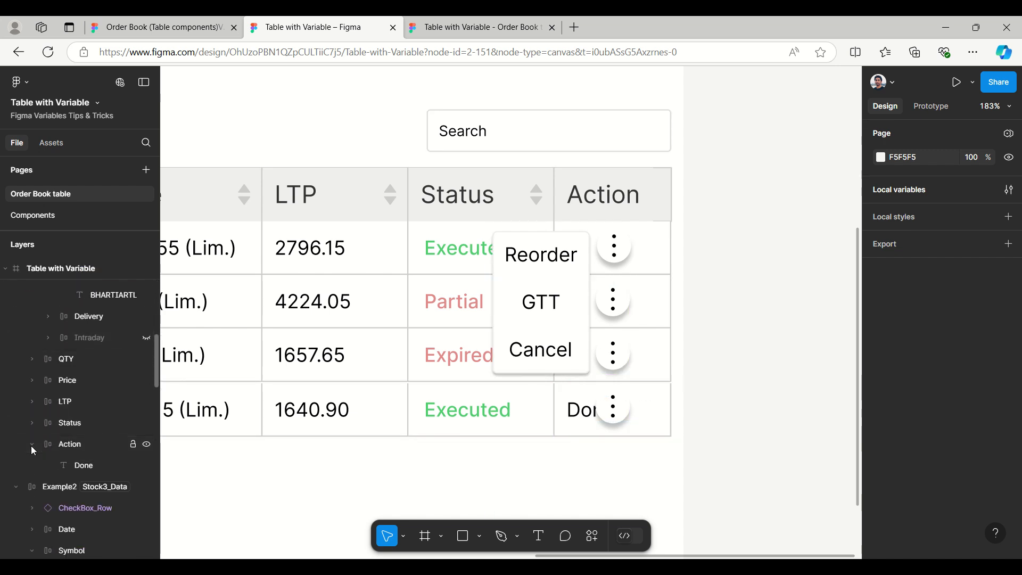
{"action": "left_click", "coordinate": [78, 465]}
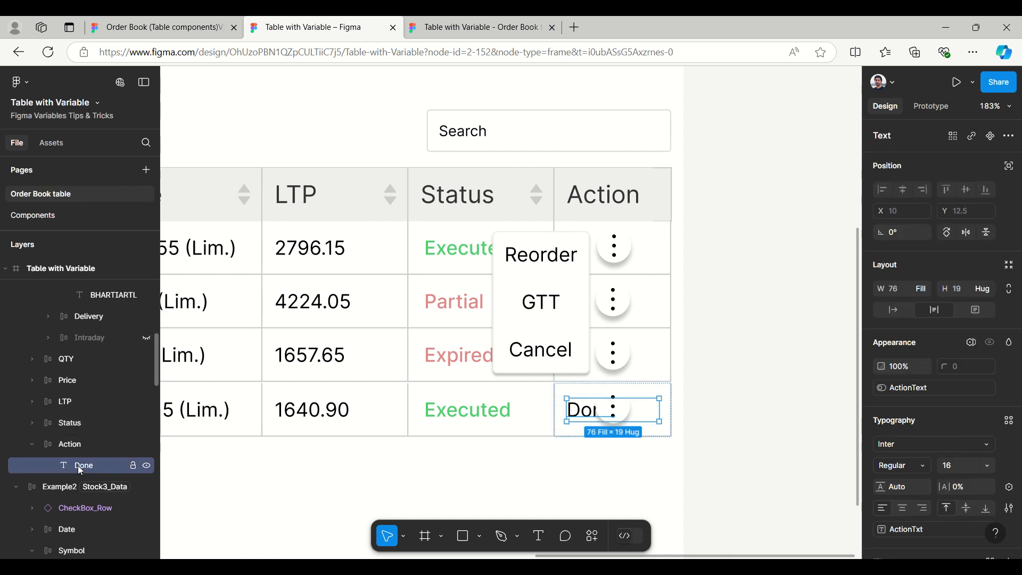
Step: Check the text variable choices and the ActionTxt binding of the Done text layer in the fourth row's Action cell
{"action": "scroll", "coordinate": [963, 408], "scroll_direction": "down", "scroll_amount": 2}
{"action": "scroll", "coordinate": [963, 408], "scroll_direction": "down", "scroll_amount": 2}
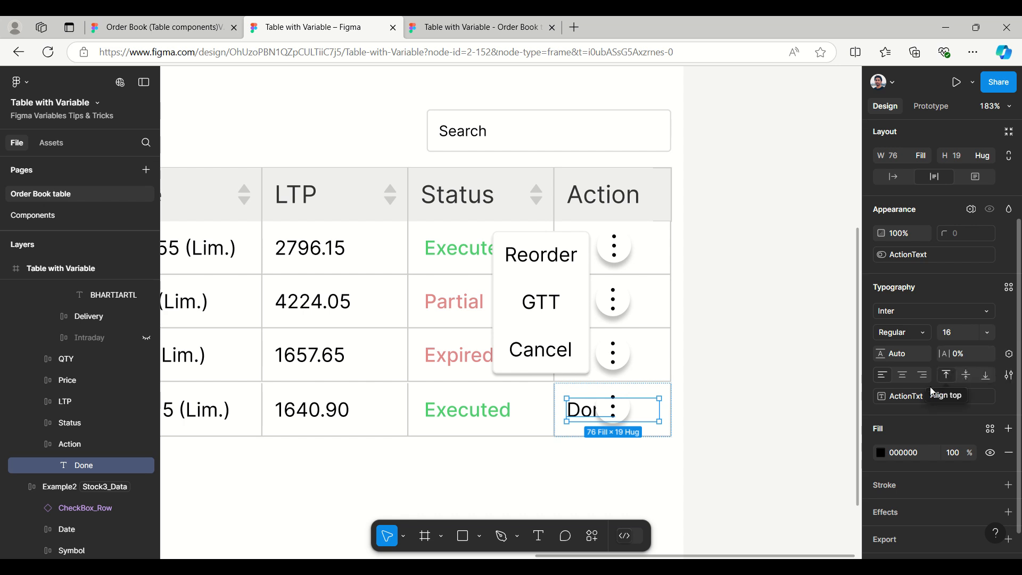
{"action": "left_click", "coordinate": [1010, 355]}
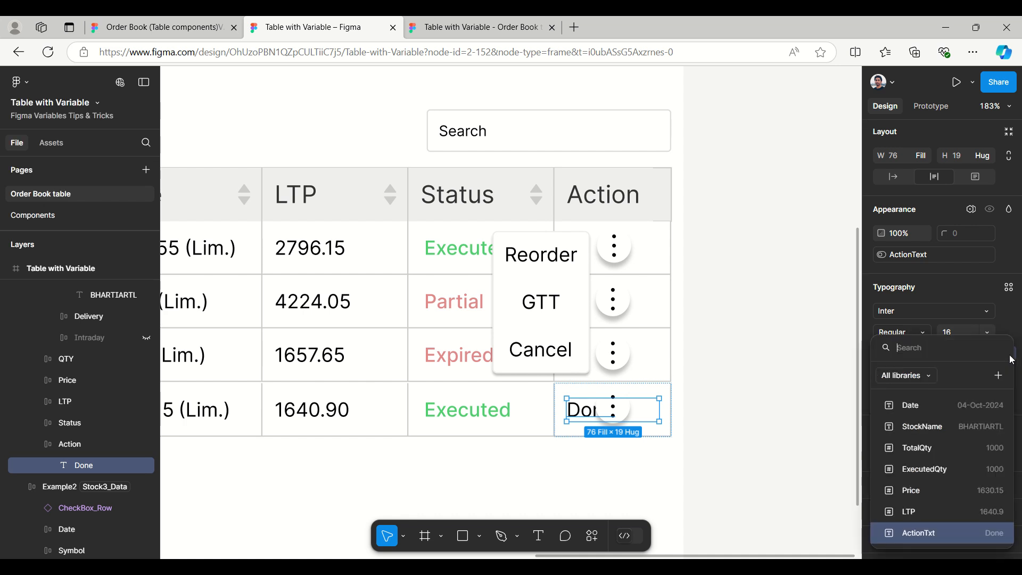
{"action": "left_click", "coordinate": [1009, 306]}
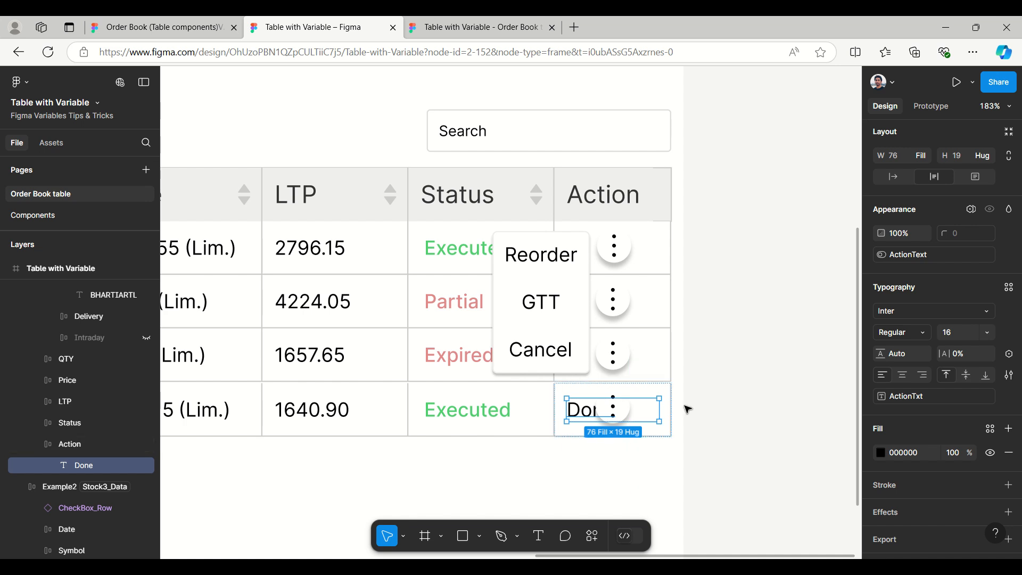
Step: Select the Reorder option in the MoreOptions component and open its on-click prototype interaction
{"action": "scroll", "coordinate": [797, 413], "scroll_direction": "down", "scroll_amount": 3}
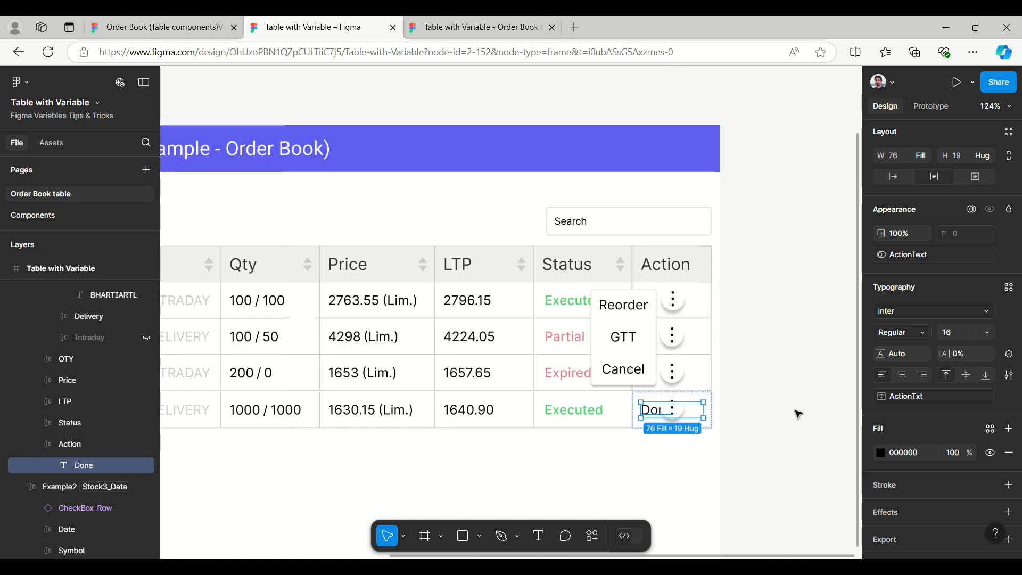
{"action": "scroll", "coordinate": [797, 413], "scroll_direction": "down", "scroll_amount": 6}
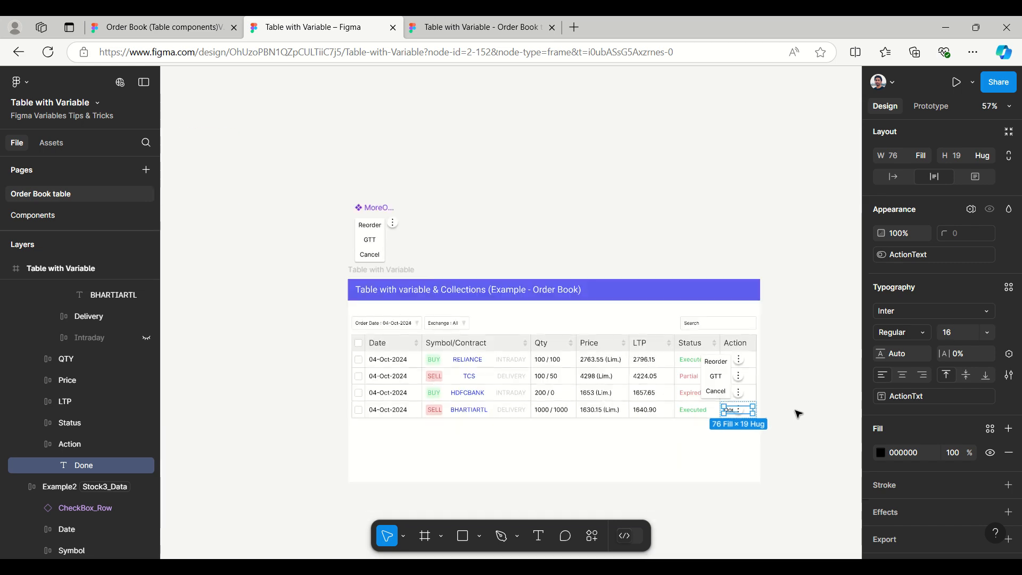
{"action": "scroll", "coordinate": [361, 241], "scroll_direction": "up", "scroll_amount": 10}
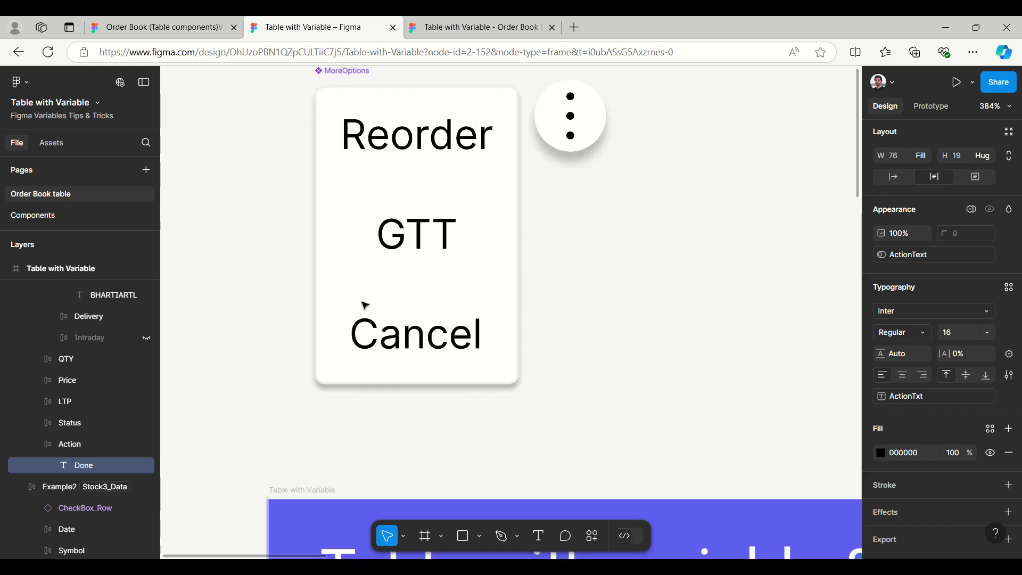
{"action": "left_click", "coordinate": [405, 146]}
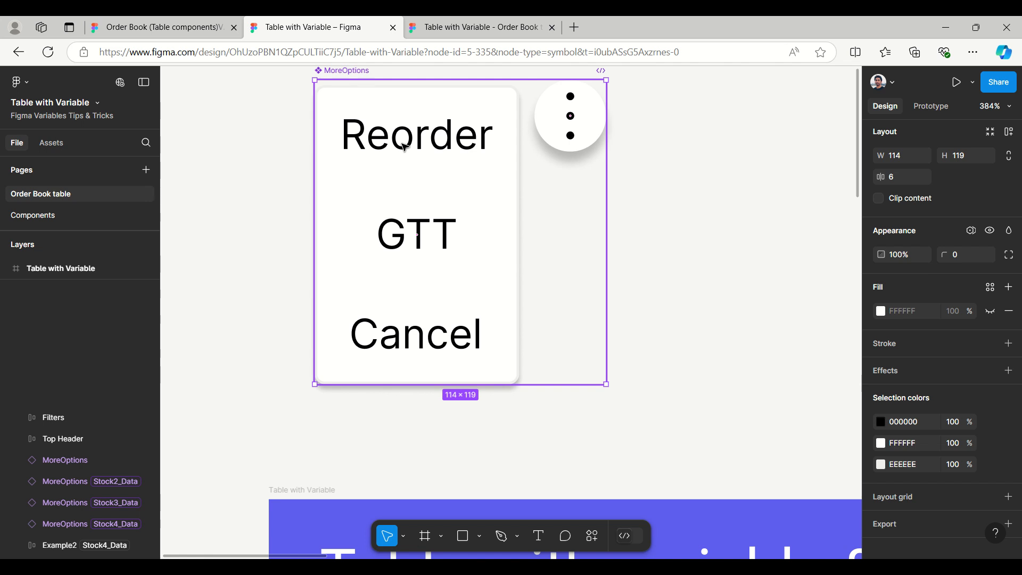
{"action": "double_click", "coordinate": [406, 147]}
{"action": "double_click", "coordinate": [405, 146]}
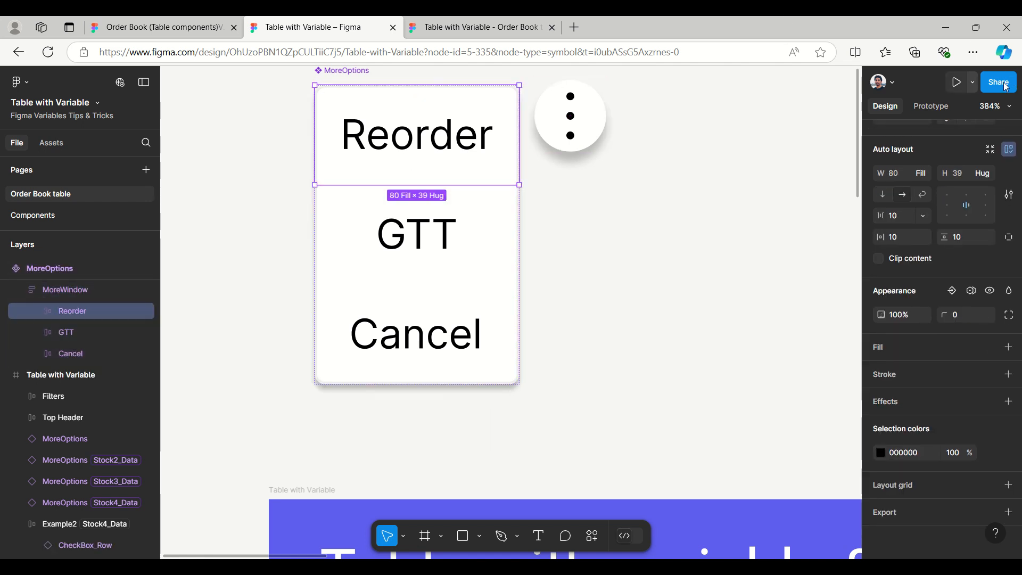
{"action": "left_click", "coordinate": [932, 106]}
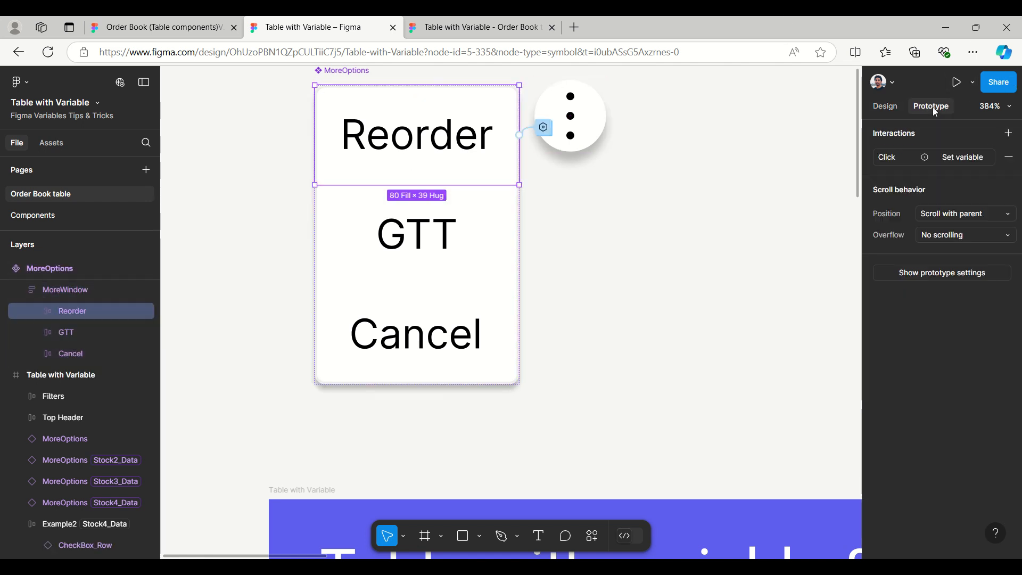
{"action": "left_click", "coordinate": [887, 157]}
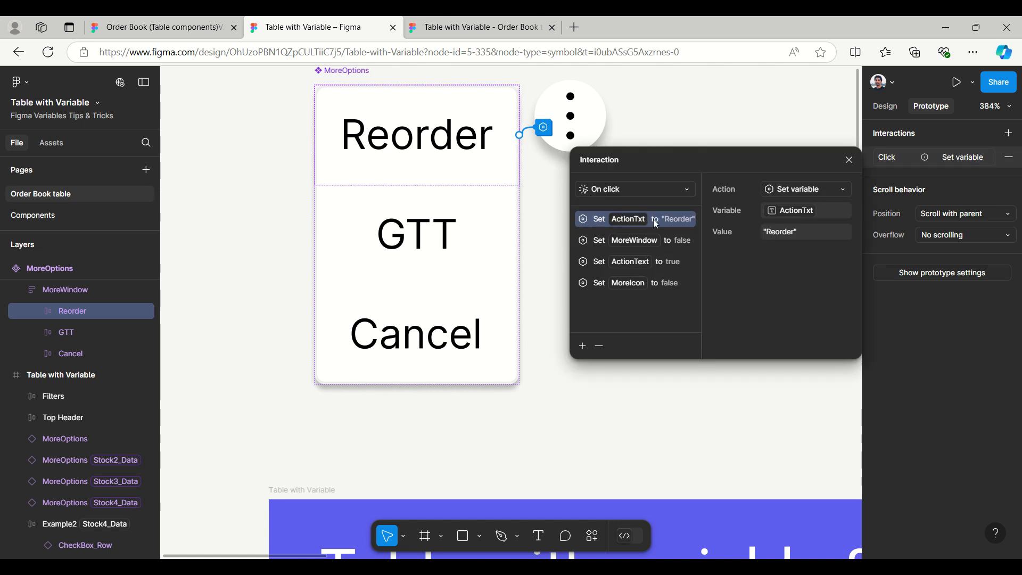
Step: Inspect the ActionTxt and MoreWindow set-variable actions of Reorder's interaction, close it and deselect the option
{"action": "left_click", "coordinate": [803, 232]}
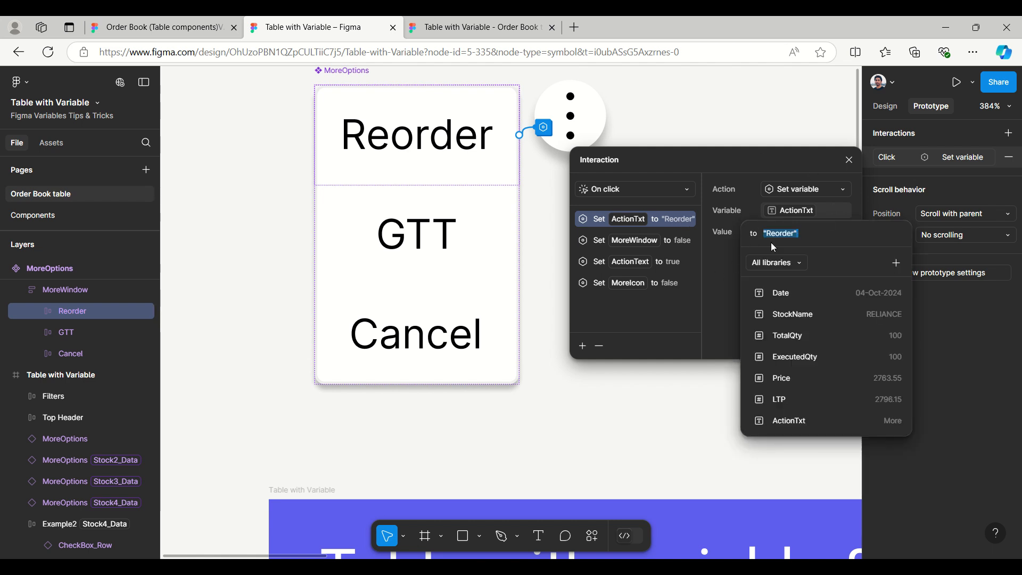
{"action": "left_click", "coordinate": [732, 264]}
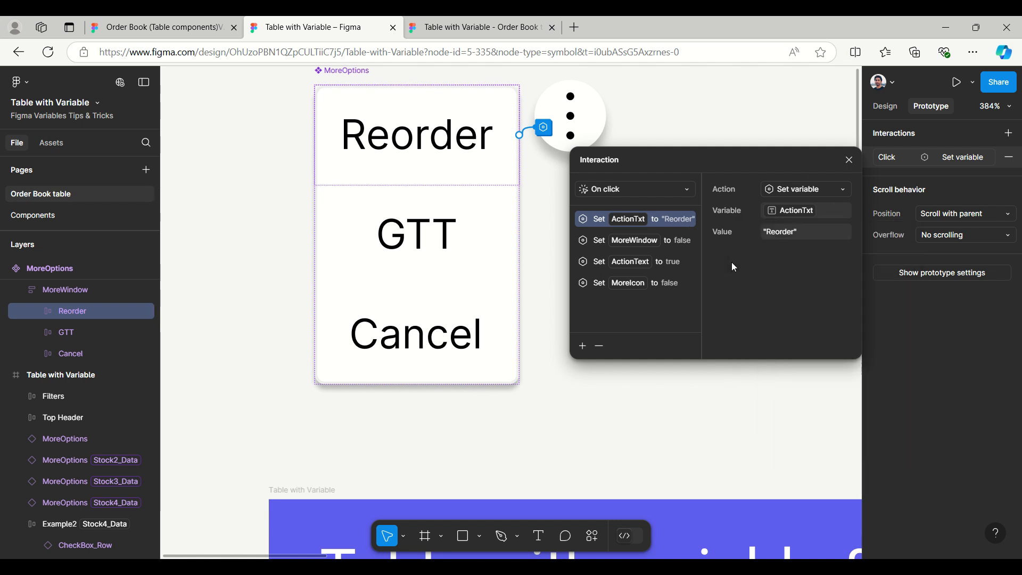
{"action": "left_click", "coordinate": [595, 243]}
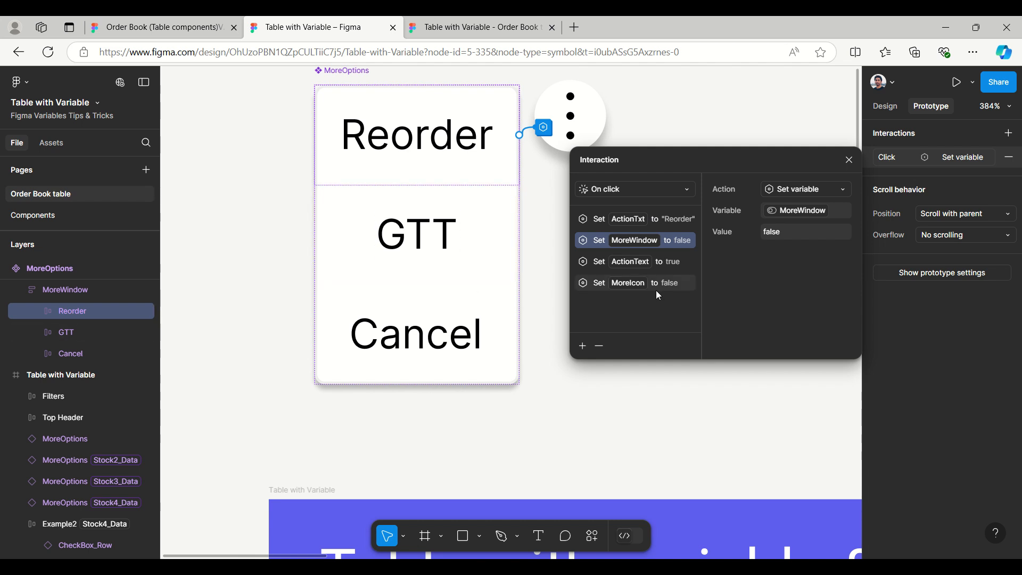
{"action": "left_click", "coordinate": [847, 164]}
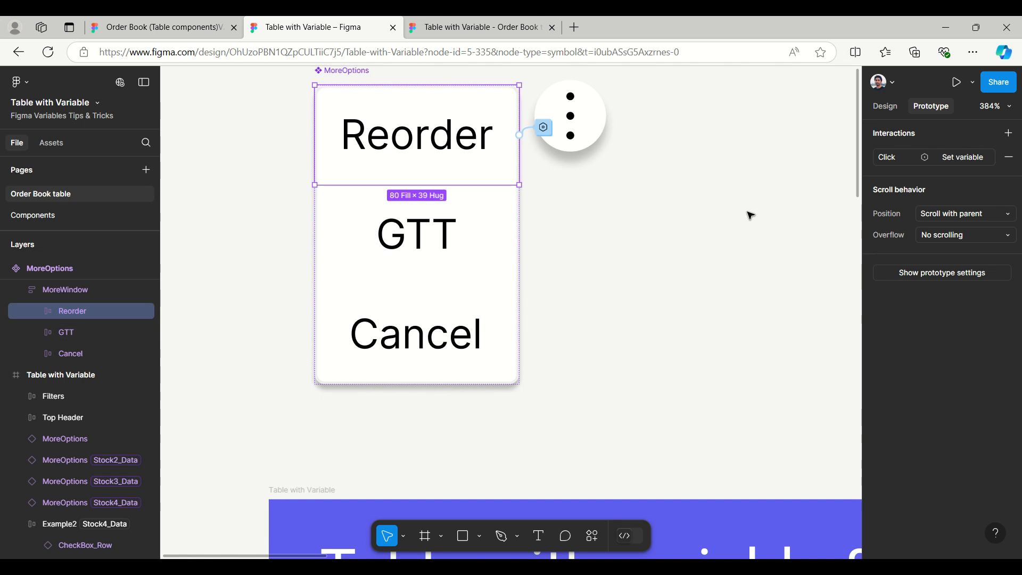
{"action": "left_click", "coordinate": [748, 195]}
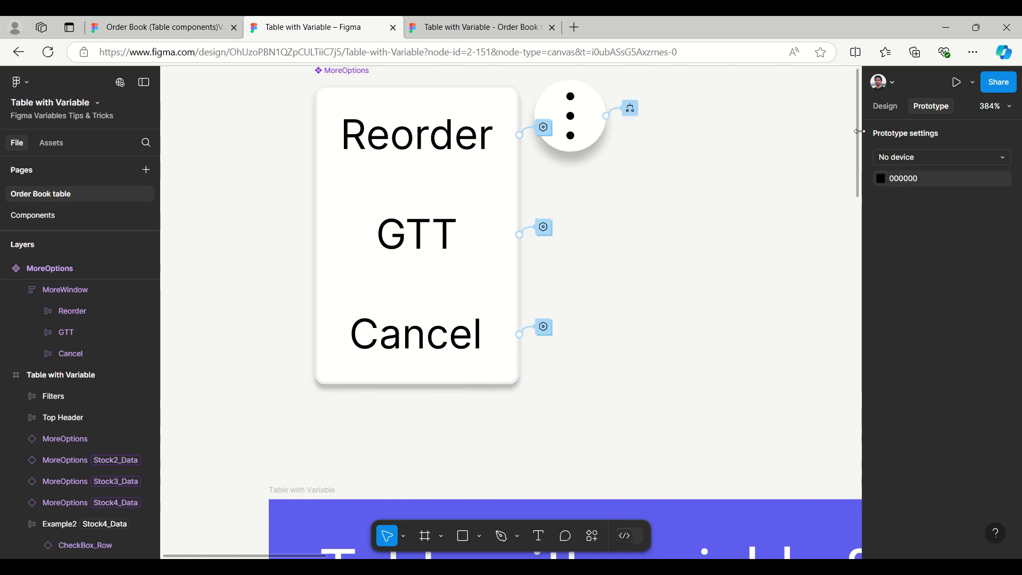
Step: Open the local variables and set Stock1_Data's MoreIcon variable to False, with the table's Action column in view
{"action": "left_click", "coordinate": [881, 108]}
{"action": "left_click", "coordinate": [892, 190]}
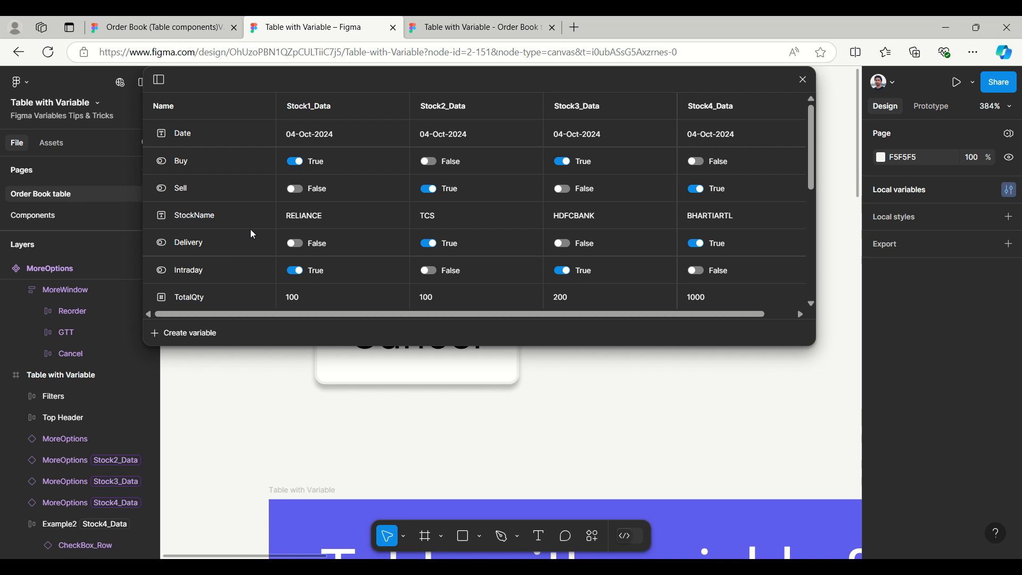
{"action": "scroll", "coordinate": [284, 262], "scroll_direction": "down", "scroll_amount": 5}
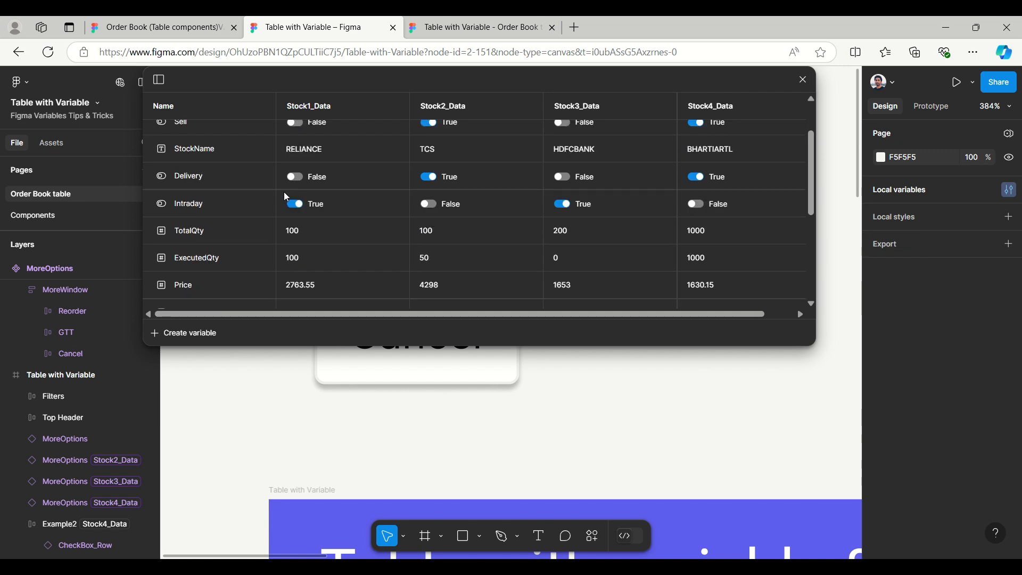
{"action": "scroll", "coordinate": [248, 265], "scroll_direction": "down", "scroll_amount": 6}
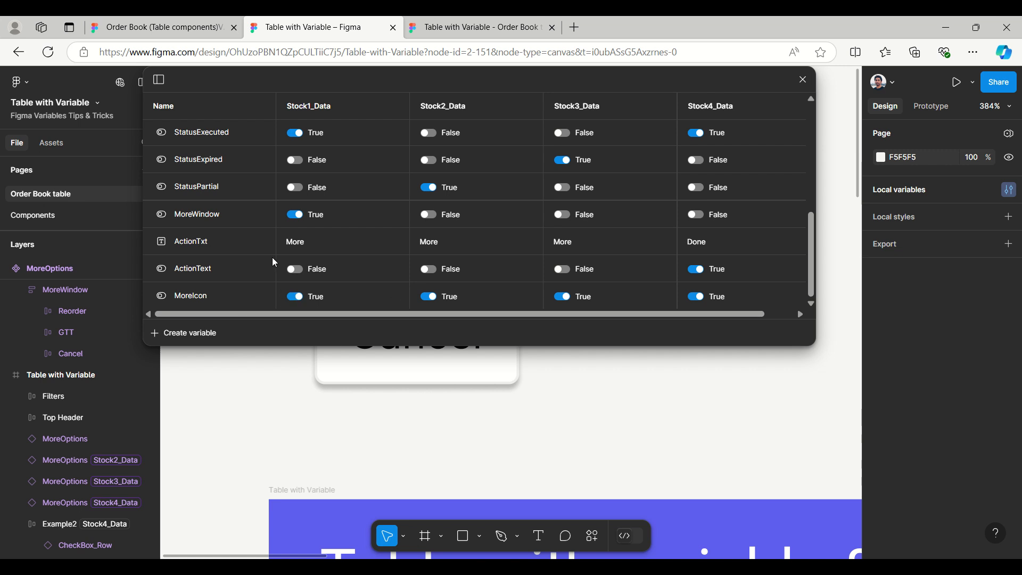
{"action": "scroll", "coordinate": [433, 410], "scroll_direction": "down", "scroll_amount": 2}
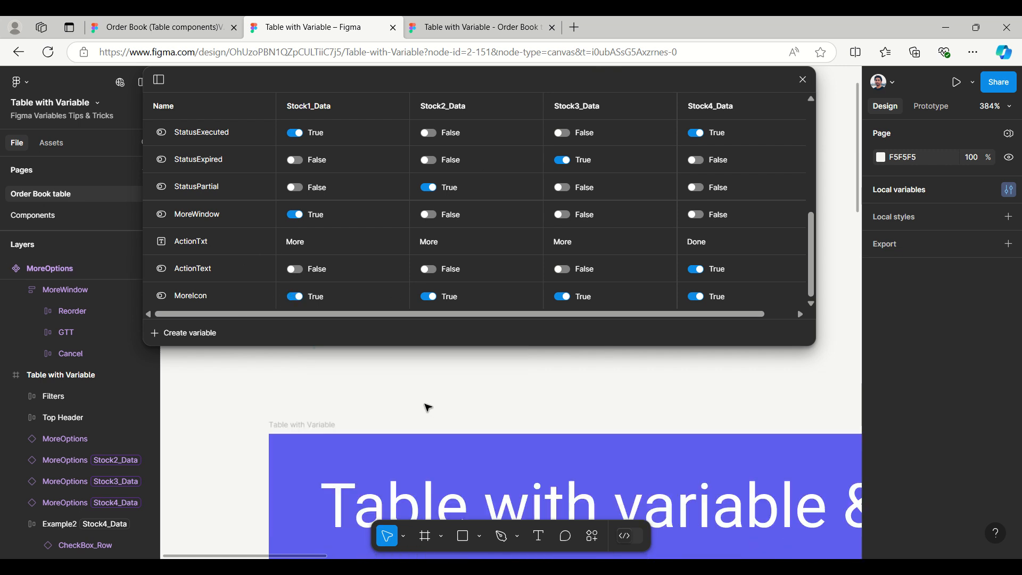
{"action": "scroll", "coordinate": [196, 423], "scroll_direction": "down", "scroll_amount": 3, "text": "ctrl"}
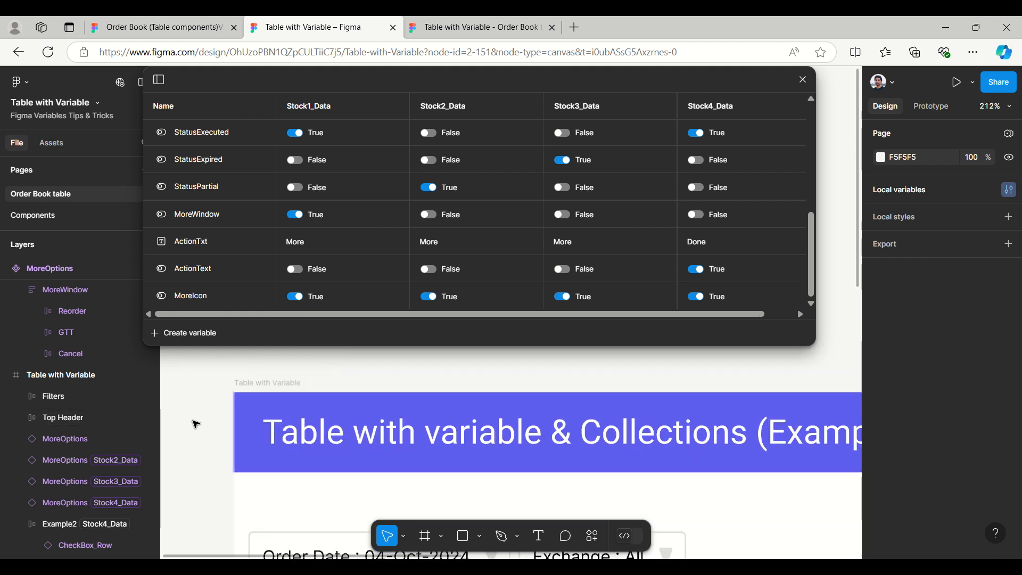
{"action": "scroll", "coordinate": [195, 423], "scroll_direction": "down", "scroll_amount": 5, "text": "ctrl"}
{"action": "scroll", "coordinate": [741, 510], "scroll_direction": "down", "scroll_amount": 2}
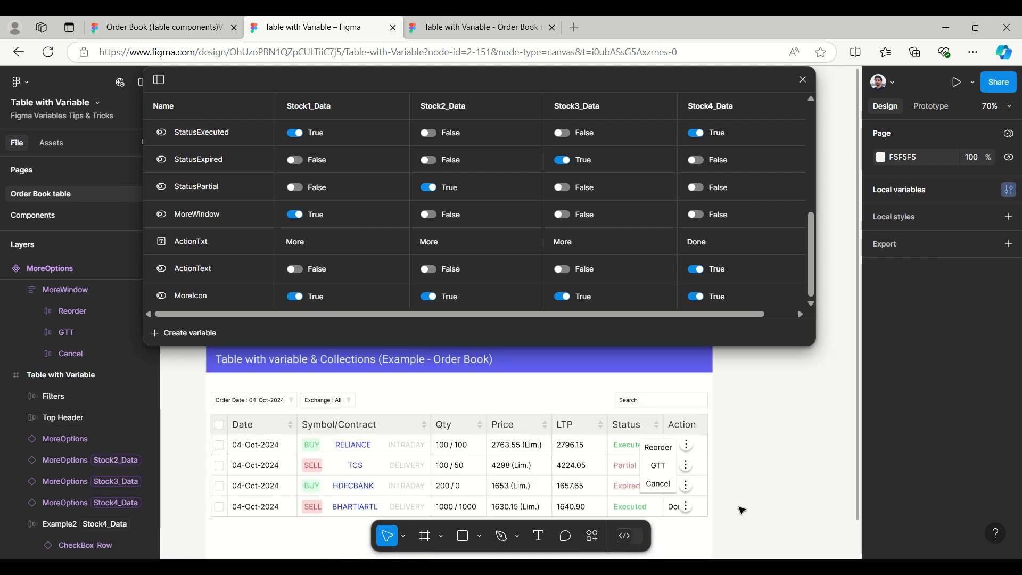
{"action": "scroll", "coordinate": [720, 486], "scroll_direction": "up", "scroll_amount": 5, "text": "ctrl"}
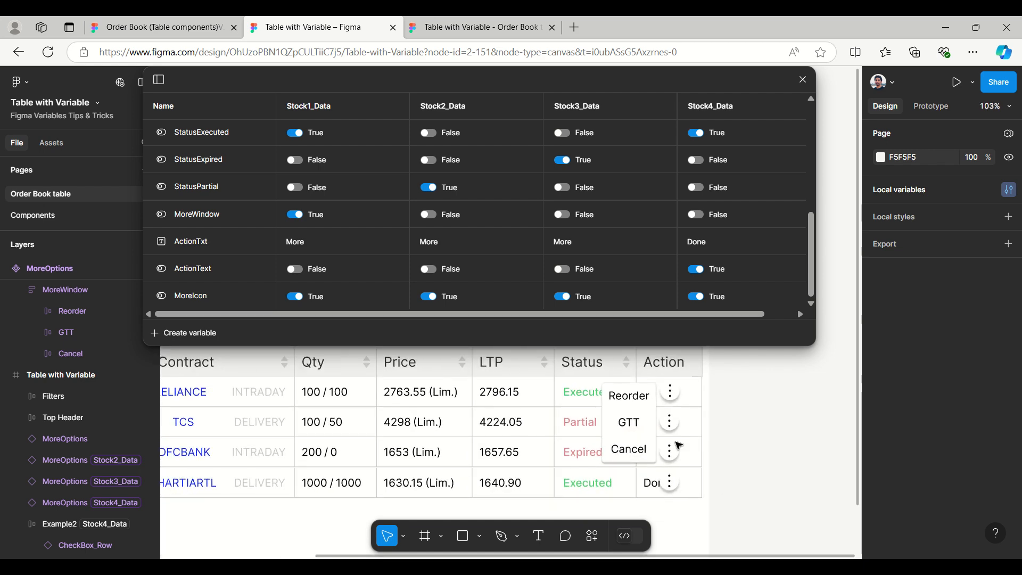
{"action": "scroll", "coordinate": [665, 392], "scroll_direction": "up", "scroll_amount": 1, "text": "ctrl"}
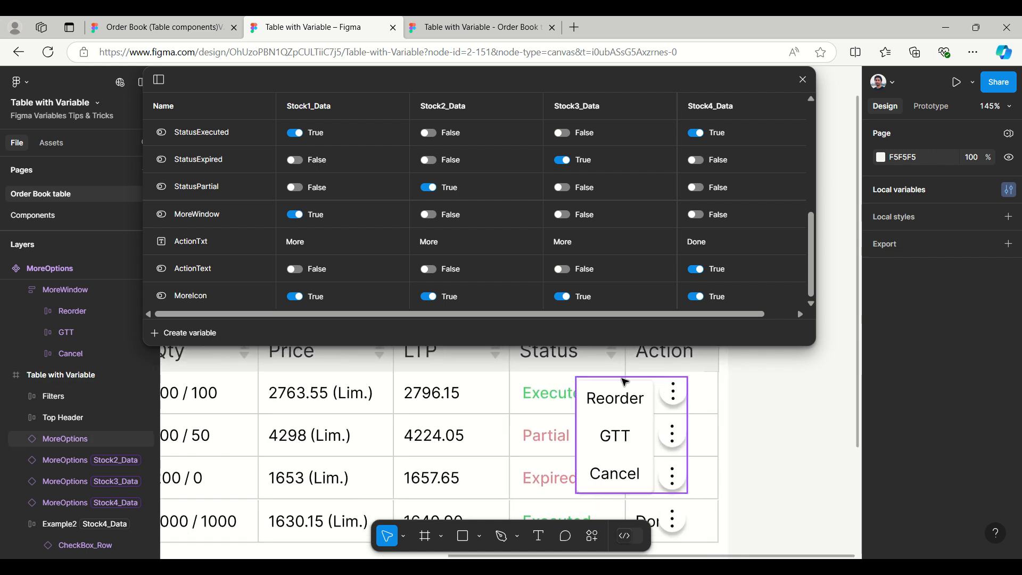
{"action": "left_click", "coordinate": [294, 296]}
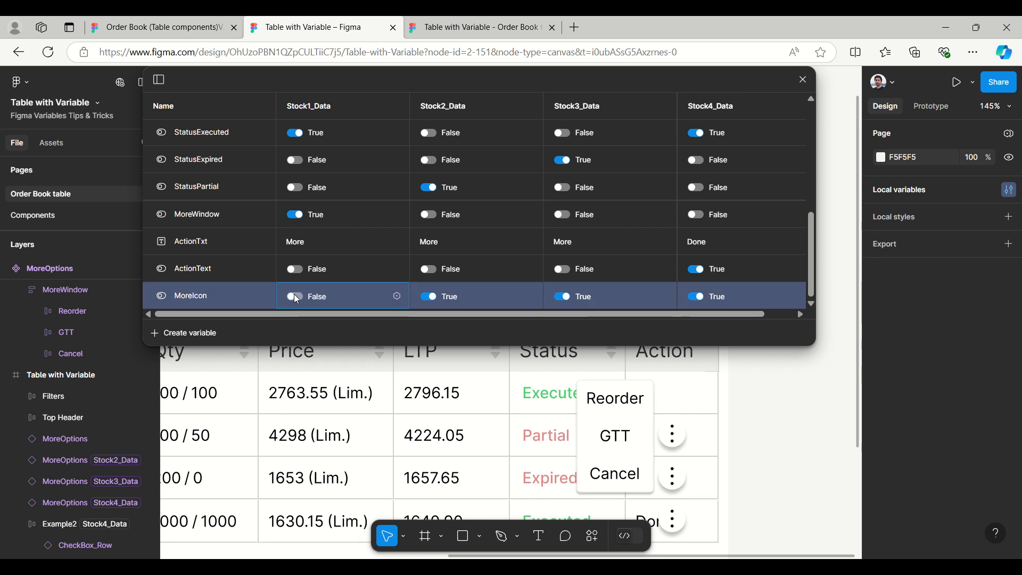
Step: Set Stock1_Data's ActionText variable to True and its MoreWindow variable to False
{"action": "left_click", "coordinate": [297, 269]}
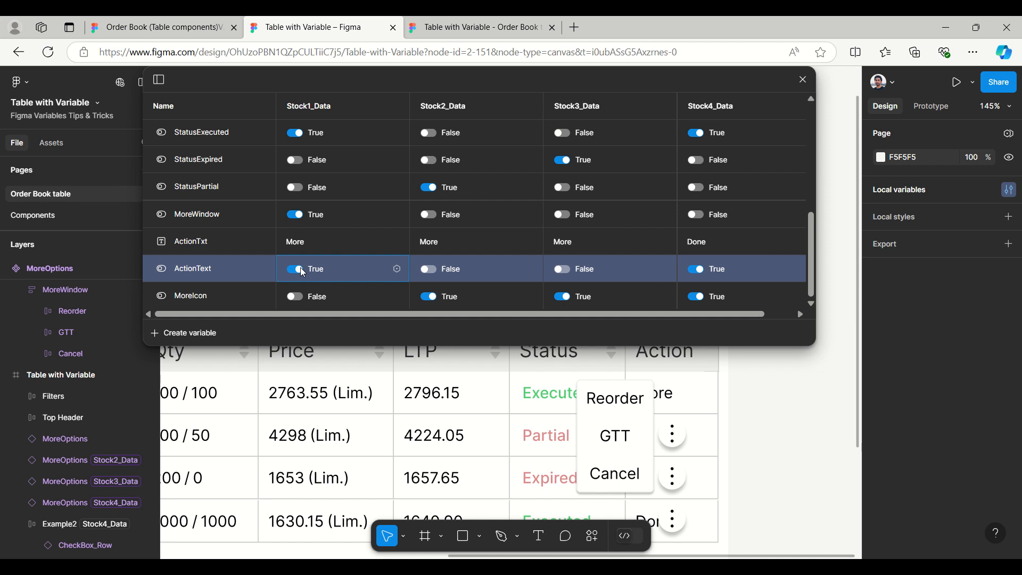
{"action": "left_click", "coordinate": [300, 243]}
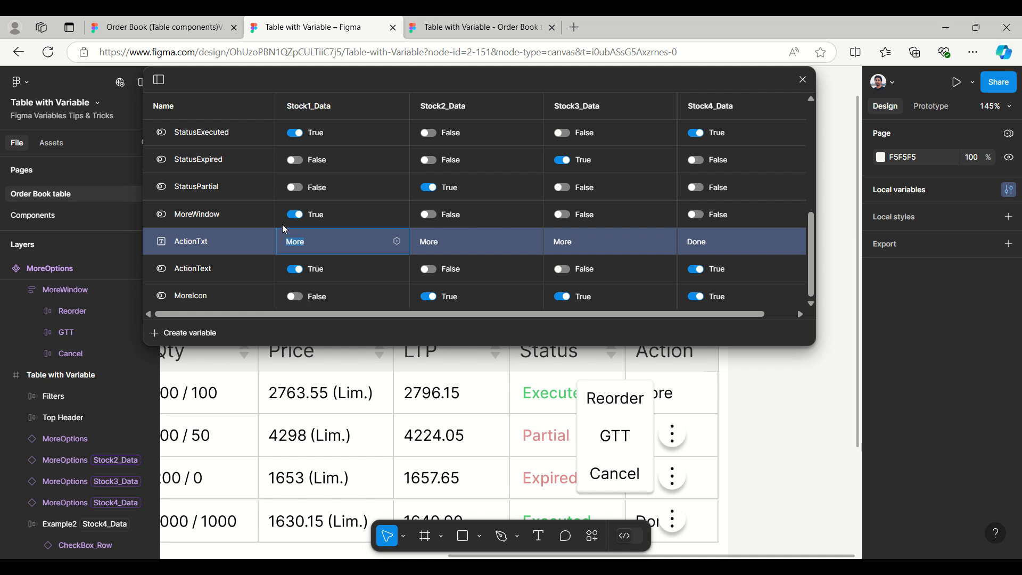
{"action": "left_click", "coordinate": [294, 214]}
{"action": "left_click", "coordinate": [294, 214]}
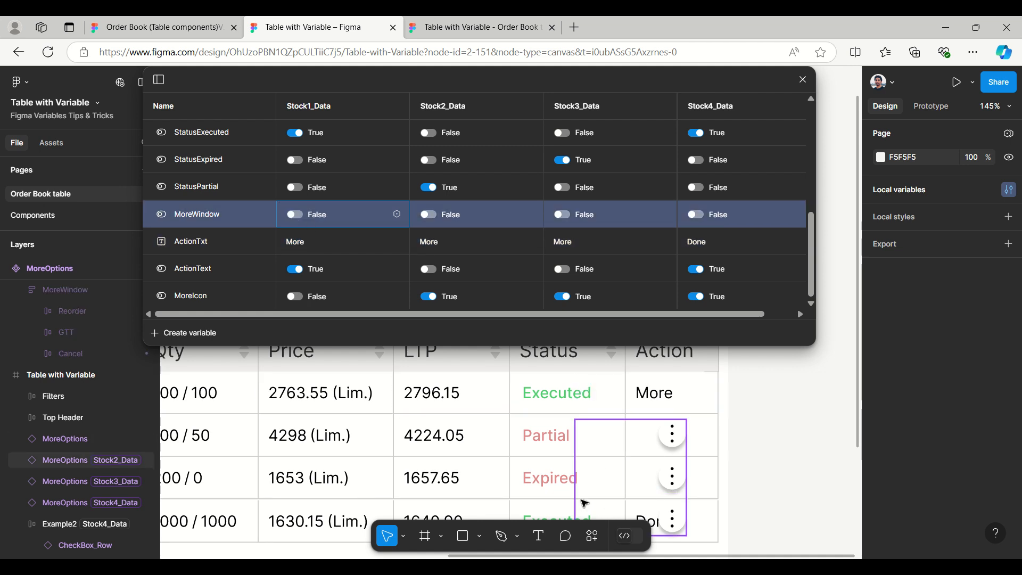
{"action": "scroll", "coordinate": [584, 503], "scroll_direction": "down", "scroll_amount": 1}
{"action": "scroll", "coordinate": [567, 410], "scroll_direction": "down", "scroll_amount": 2}
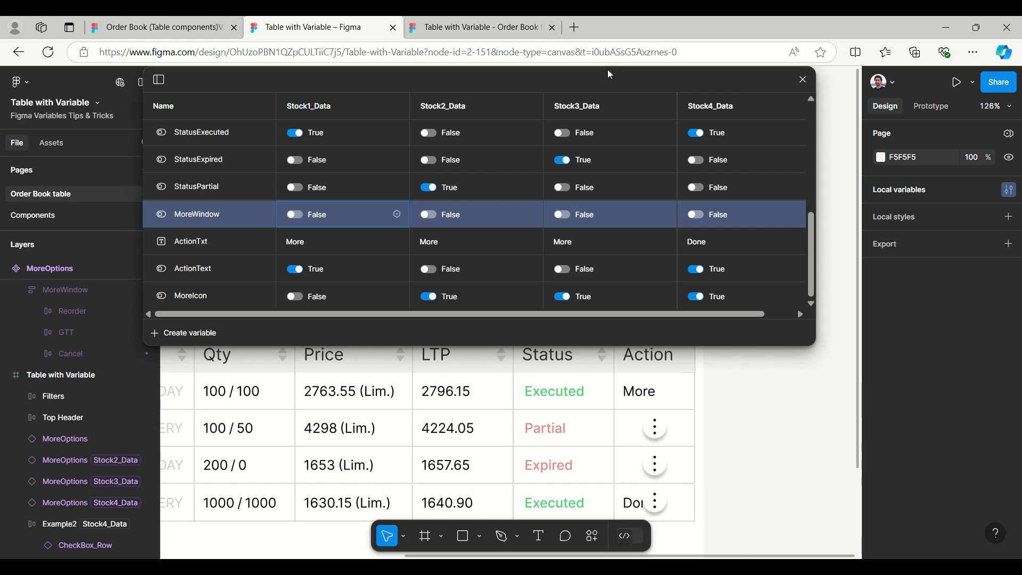
Step: Shorten and move the local variables window to uncover the order book rows, keeping the action-related variables in view
{"action": "left_click_drag", "start_coordinate": [608, 66], "coordinate": [696, 81]}
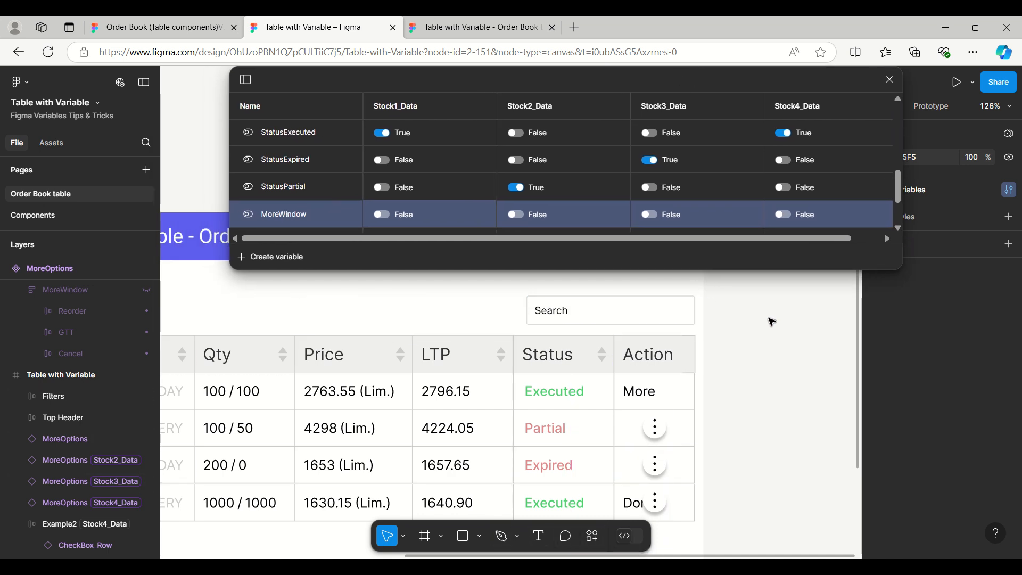
{"action": "left_click_drag", "start_coordinate": [745, 333], "coordinate": [856, 284]}
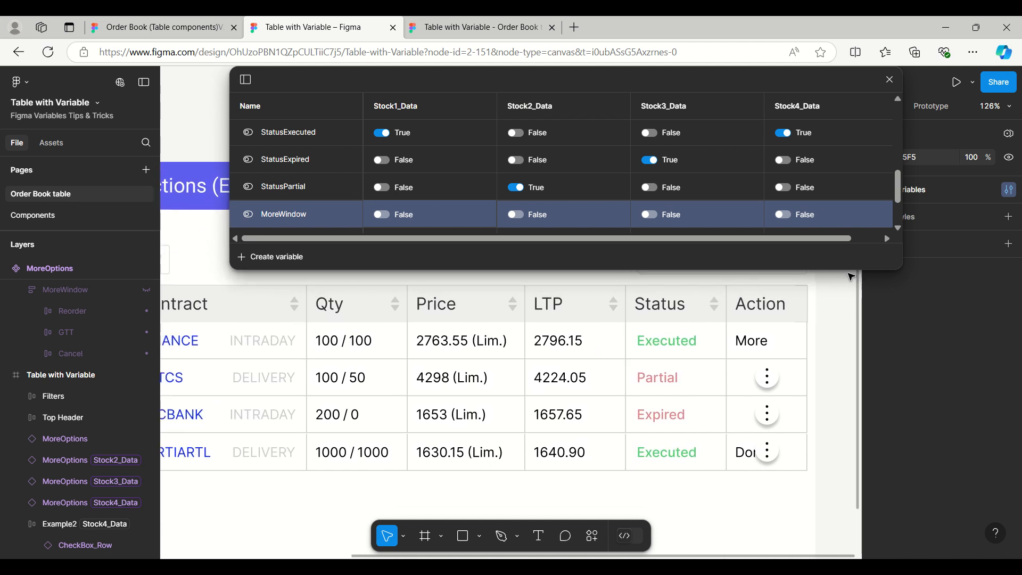
{"action": "scroll", "coordinate": [419, 203], "scroll_direction": "down", "scroll_amount": 3}
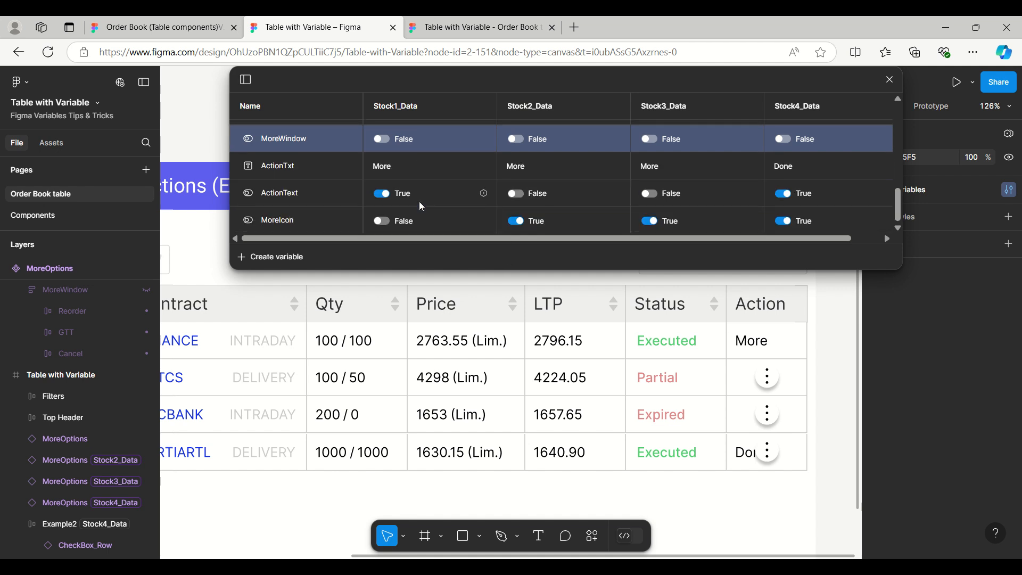
Step: Change Stock1_Data's ActionTxt value to Completed
{"action": "double_click", "coordinate": [377, 166]}
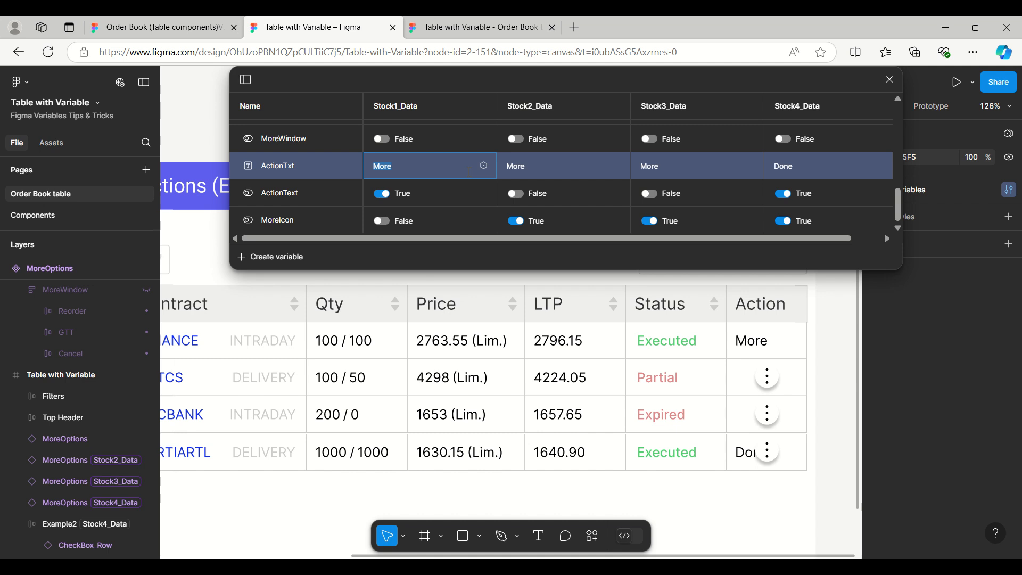
{"action": "type", "text": "Completed"}
{"action": "left_click", "coordinate": [559, 163]}
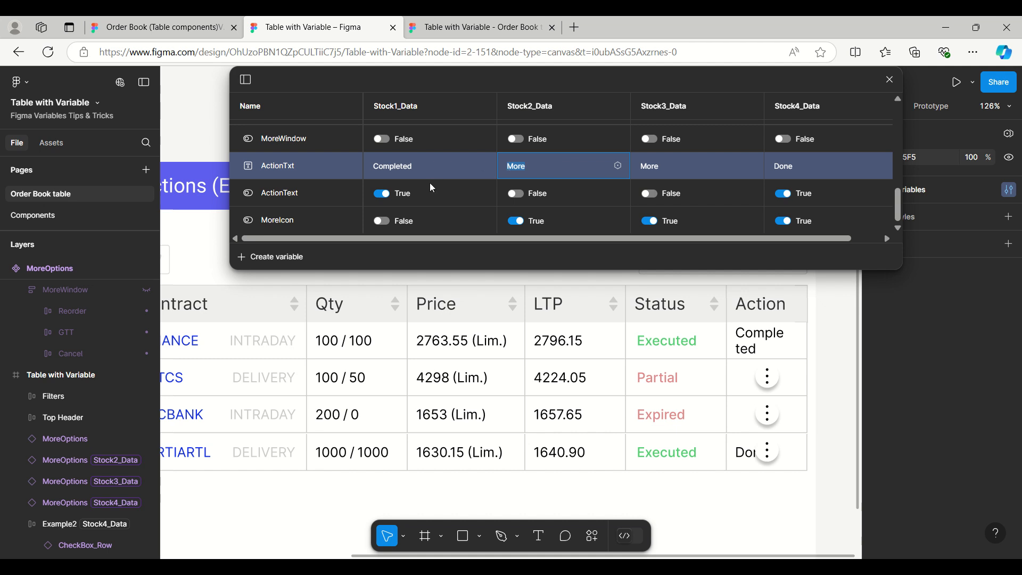
Step: Set Stock1_Data's ActionTxt value to Done
{"action": "left_click", "coordinate": [429, 170]}
{"action": "type", "text": "Done"}
{"action": "left_click", "coordinate": [426, 194]}
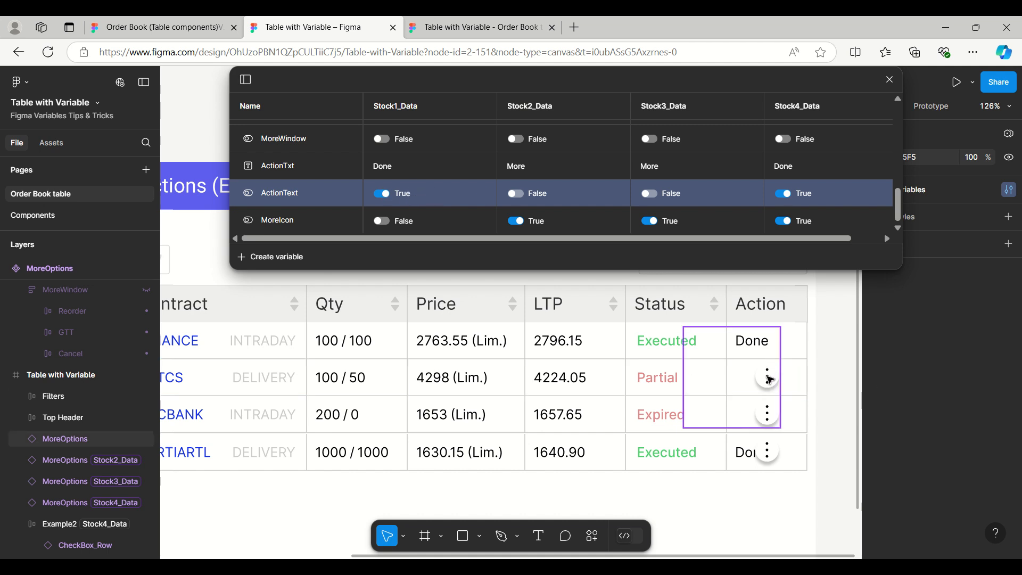
{"action": "left_click", "coordinate": [516, 223]}
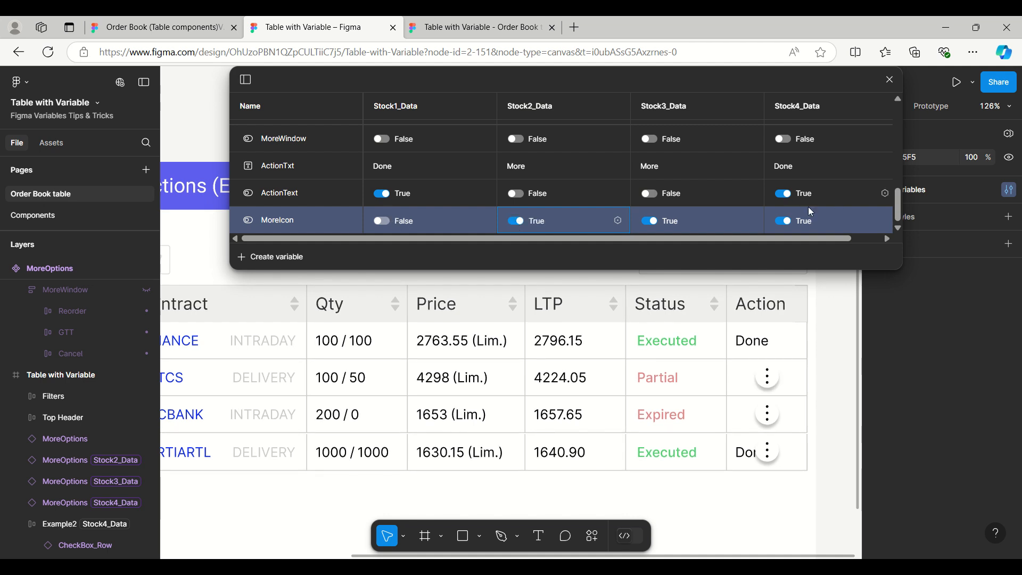
Step: Set the ActionText variable to False for Stock4_Data and Stock1_Data, and set Stock1_Data's MoreIcon variable to True
{"action": "left_click_drag", "start_coordinate": [750, 238], "coordinate": [813, 237]}
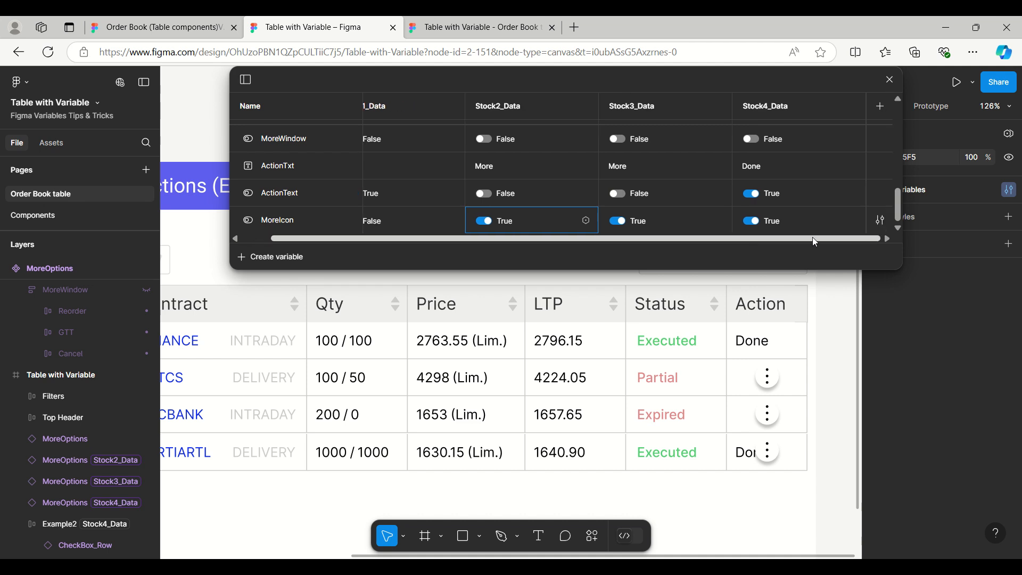
{"action": "left_click", "coordinate": [750, 194]}
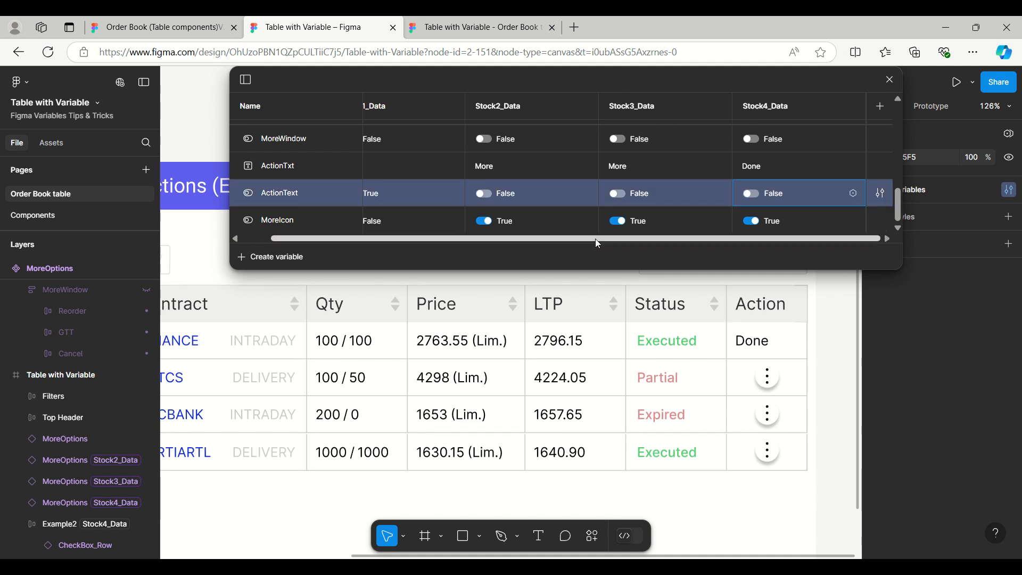
{"action": "left_click_drag", "start_coordinate": [598, 240], "coordinate": [471, 238]}
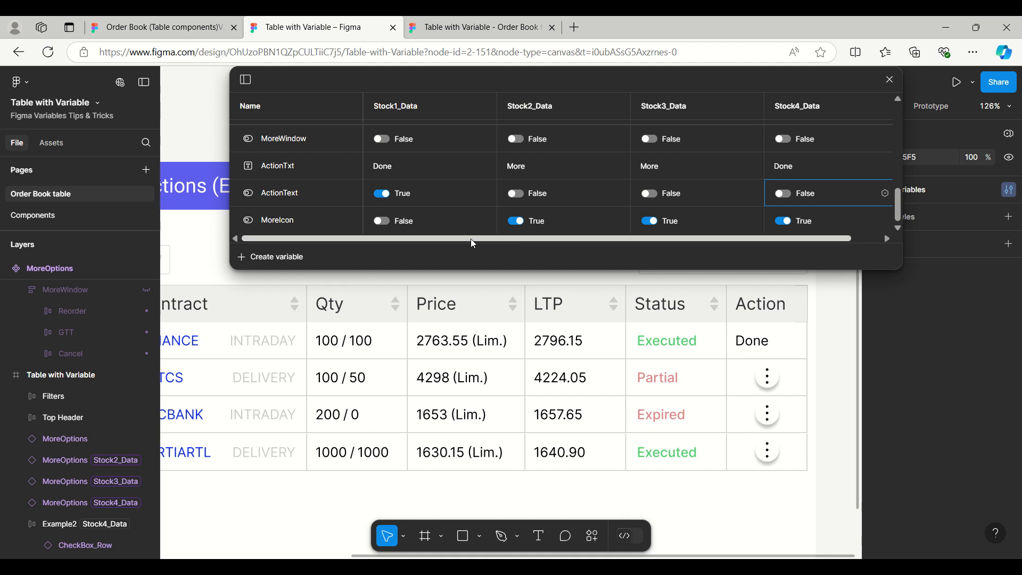
{"action": "left_click", "coordinate": [381, 195]}
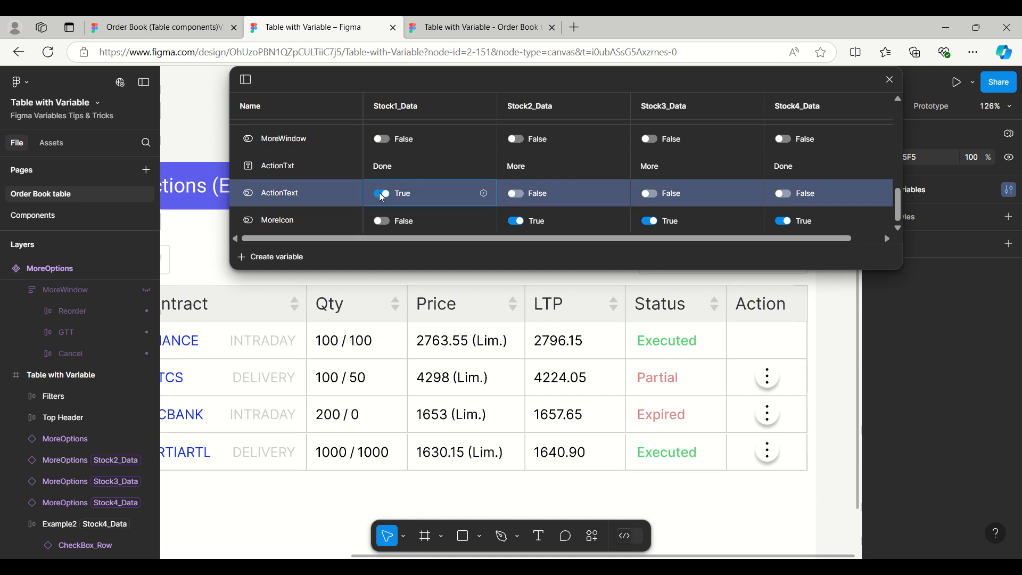
{"action": "left_click", "coordinate": [383, 222]}
{"action": "left_click", "coordinate": [382, 221]}
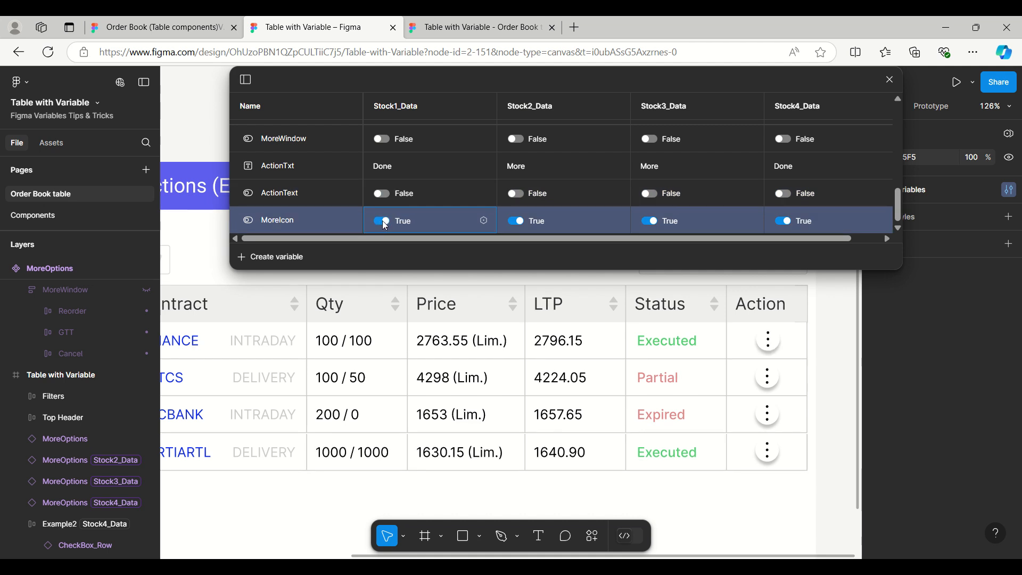
Step: Close the local variables window and show the complete order book table on the canvas
{"action": "left_click", "coordinate": [890, 79]}
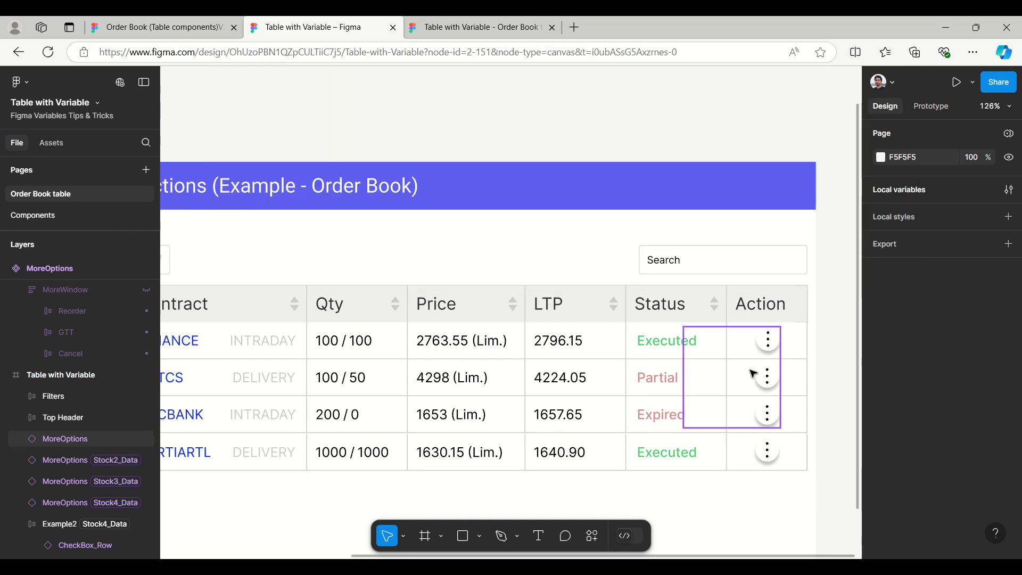
{"action": "scroll", "coordinate": [797, 304], "scroll_direction": "down", "scroll_amount": 3}
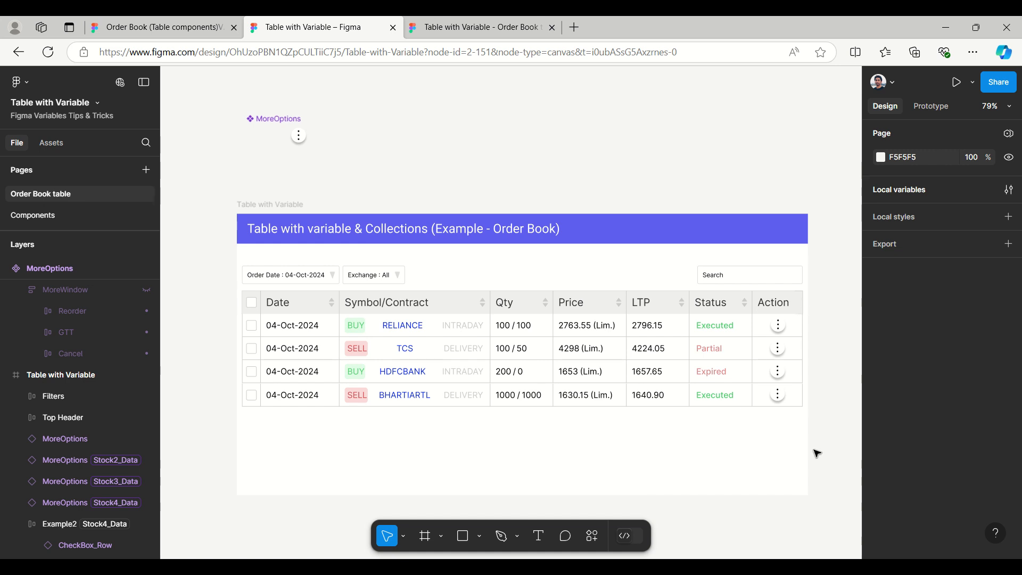
{"action": "scroll", "coordinate": [674, 468], "scroll_direction": "up", "scroll_amount": 2}
{"action": "left_click", "coordinate": [675, 471]}
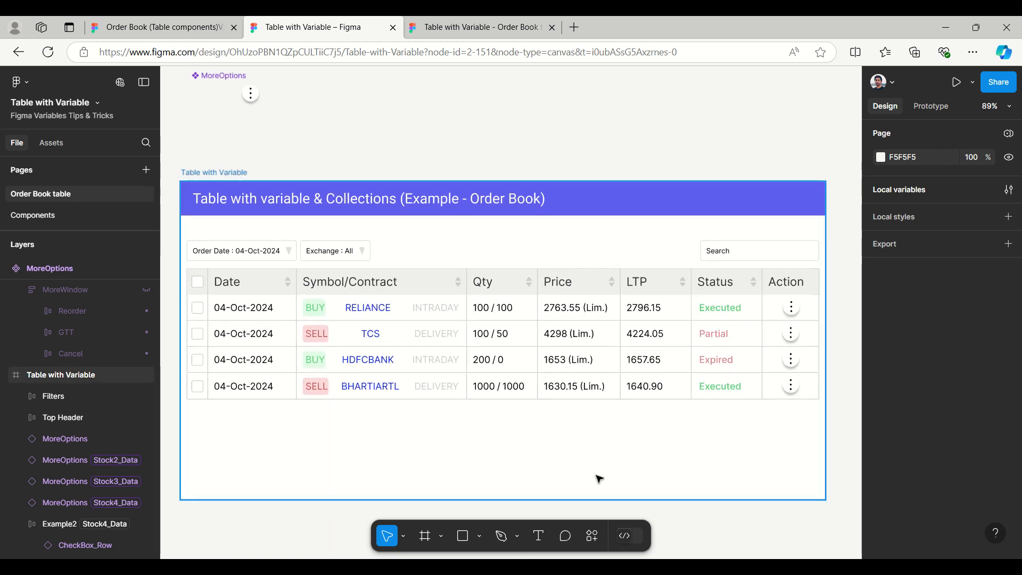
{"action": "scroll", "coordinate": [425, 444], "scroll_direction": "up", "scroll_amount": 1}
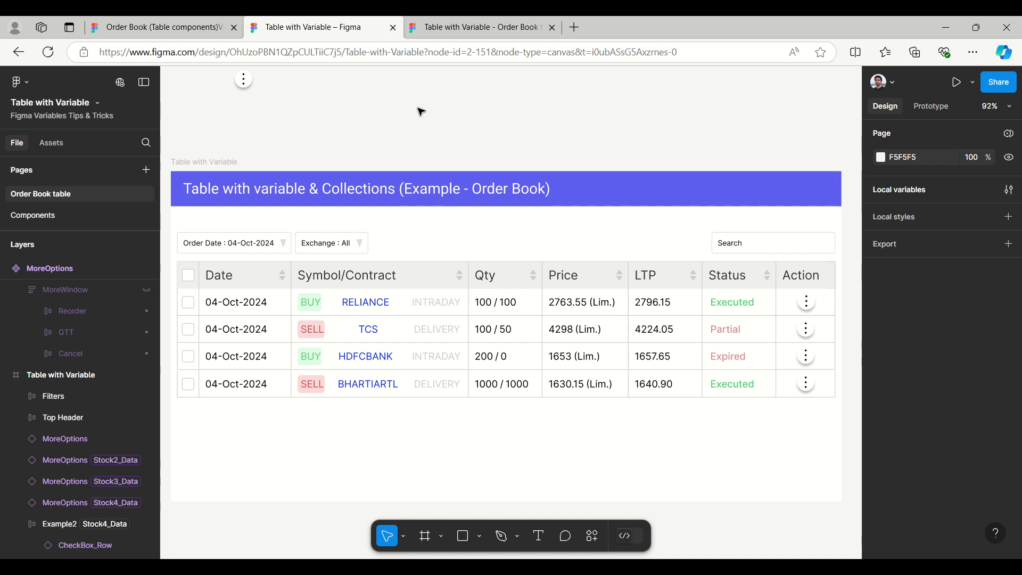
{"action": "left_click_drag", "start_coordinate": [435, 115], "coordinate": [434, 59]}
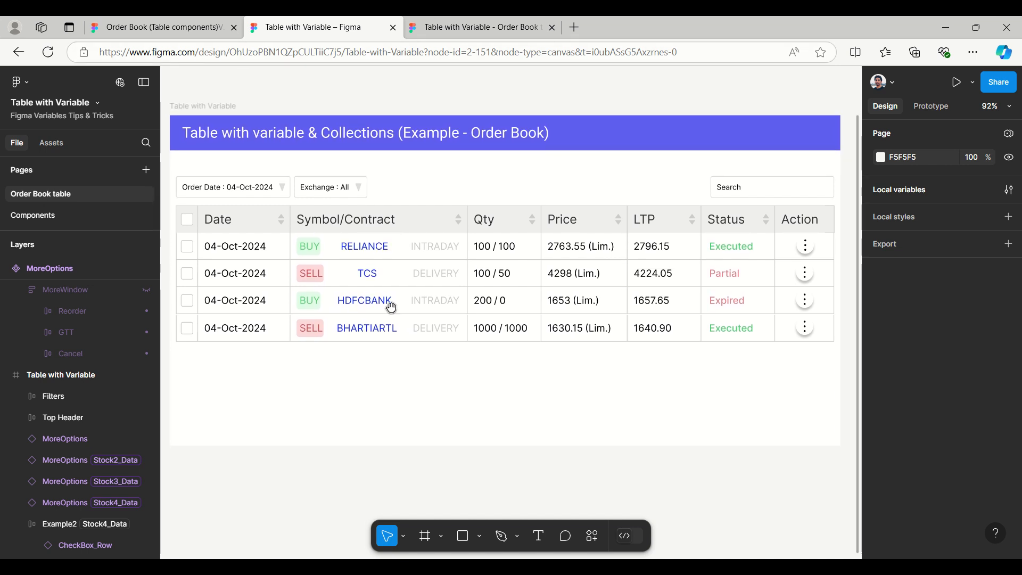